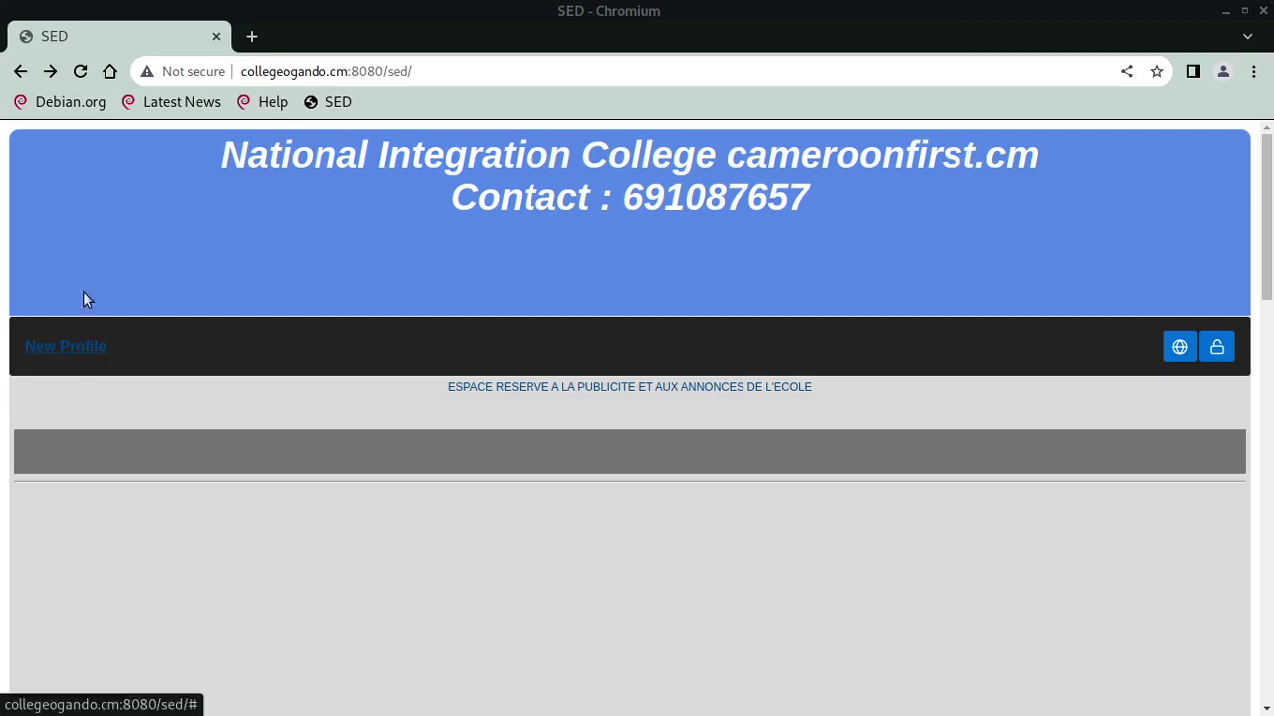
# Create user account eleve1 with a password, tick Parent / Elève, and save it
pyautogui.click(80, 346)
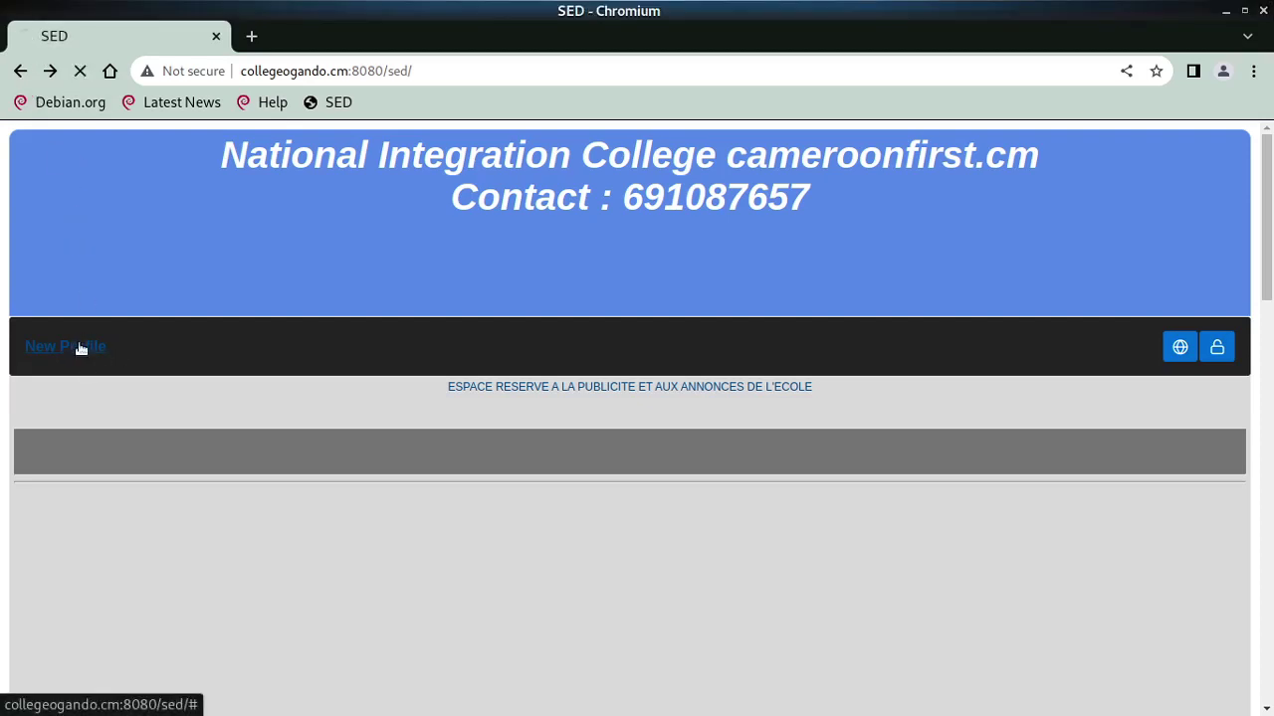
pyautogui.click(305, 453)
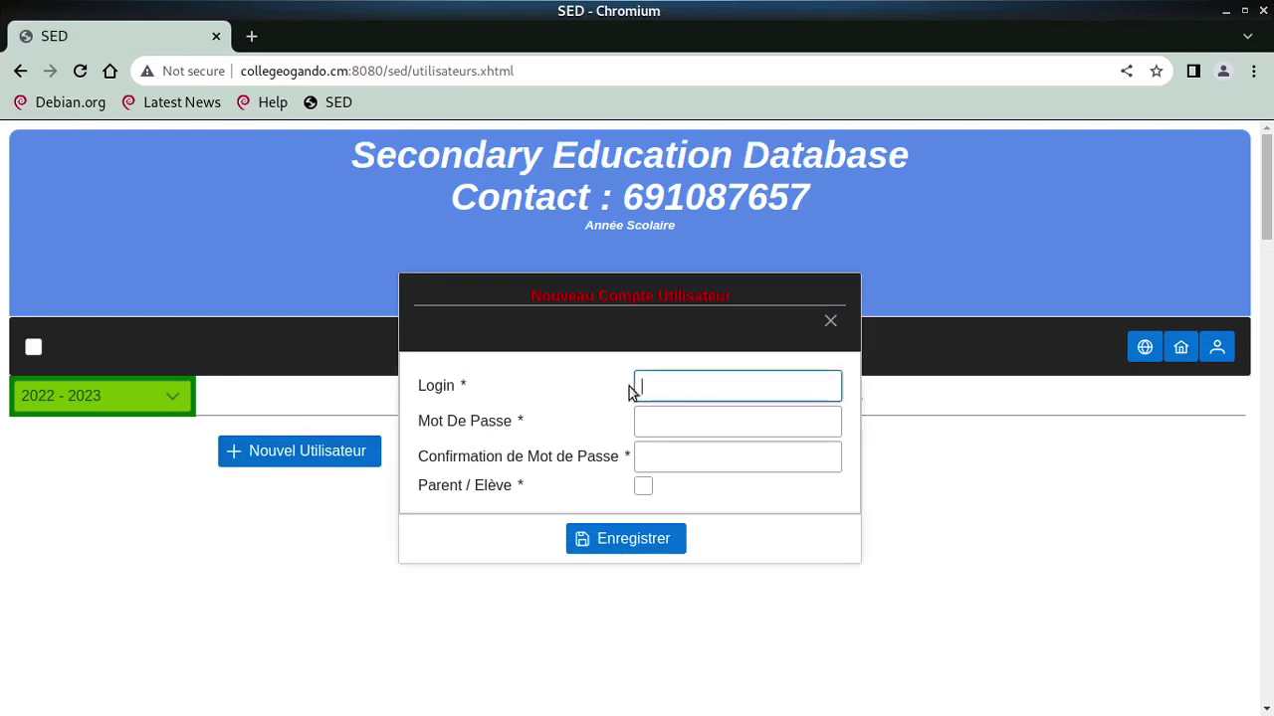
pyautogui.write('eleve1')
pyautogui.press('Tab')
pyautogui.write('12345')
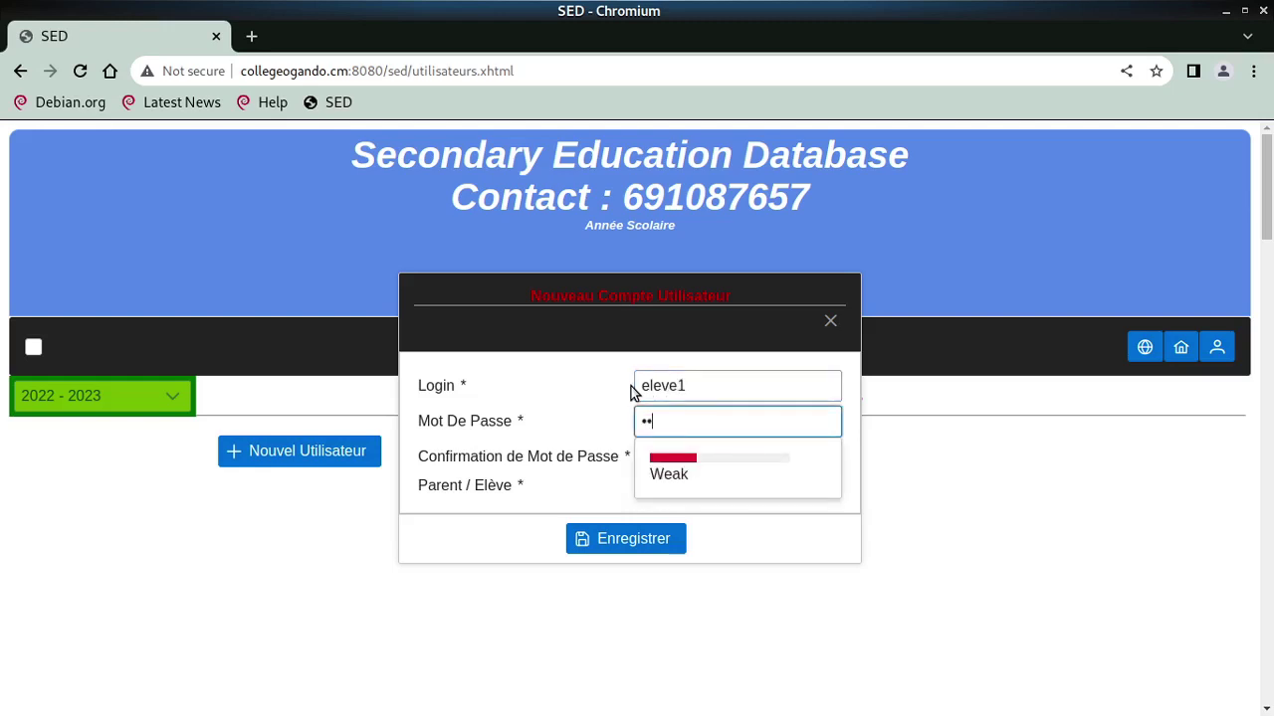
pyautogui.press('Tab')
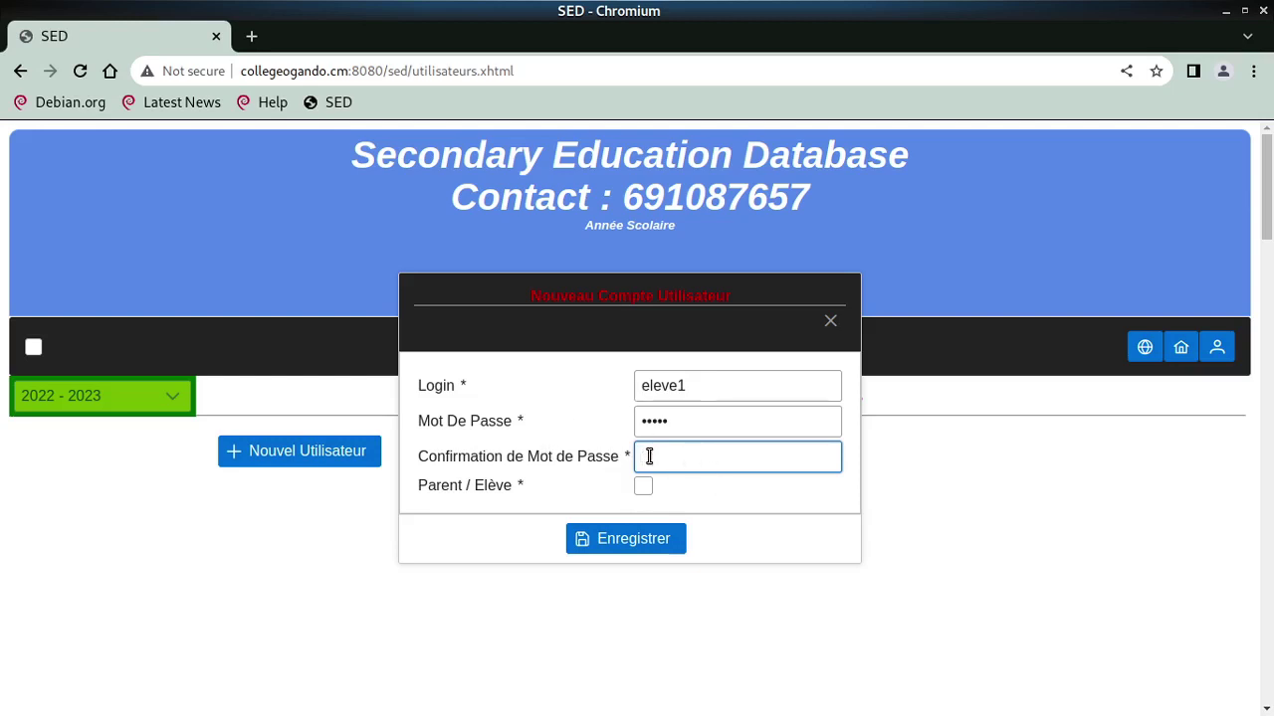
pyautogui.write('12345')
pyautogui.press('Tab')
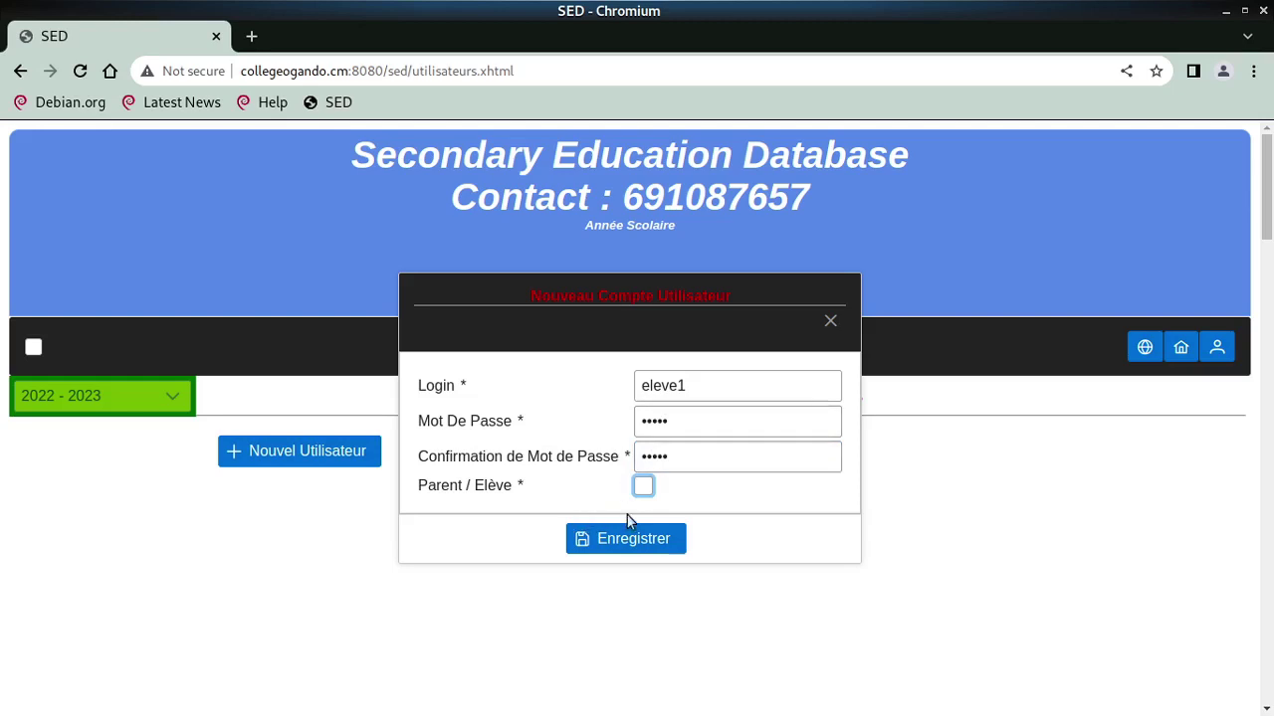
pyautogui.click(643, 488)
pyautogui.click(595, 538)
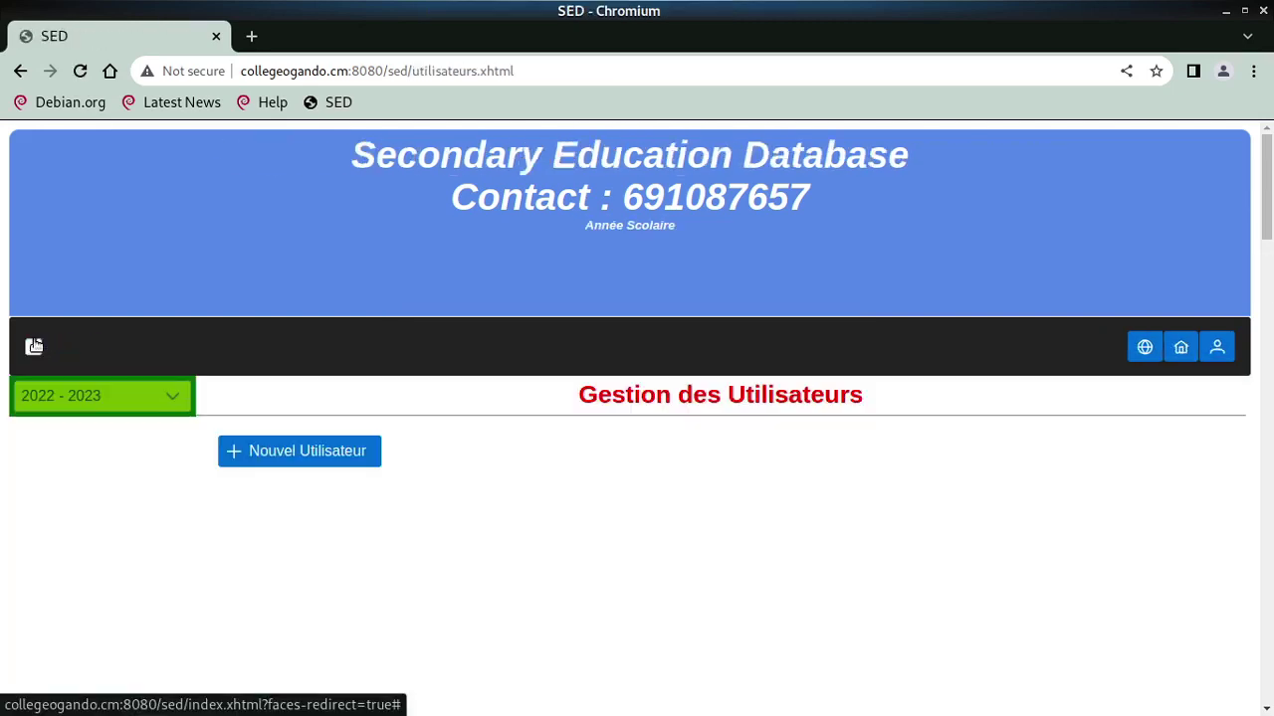
# Create a second account parent1 with a password, also ticked Parent / Elève, and save it
pyautogui.click(282, 452)
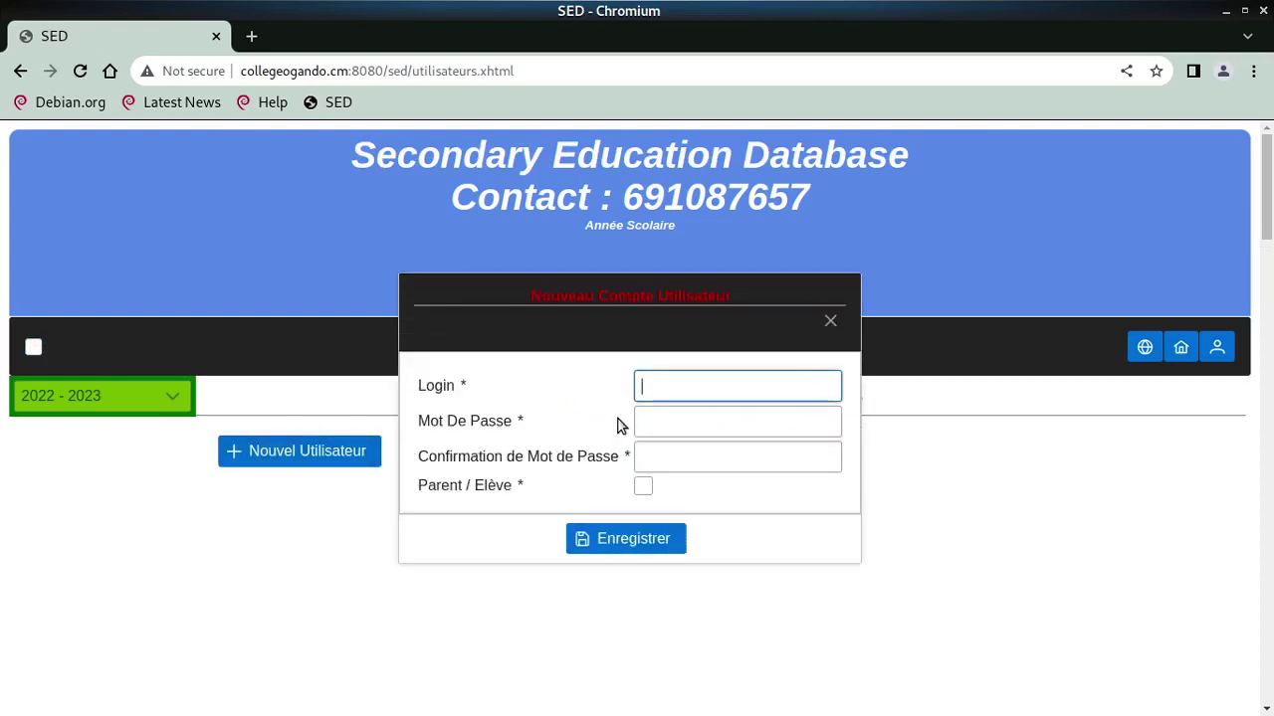
pyautogui.write('parent1')
pyautogui.press('Tab')
pyautogui.write('123456')
pyautogui.press('BackSpace')
pyautogui.press('BackSpace')
pyautogui.press('BackSpace')
pyautogui.press('BackSpace')
pyautogui.press('BackSpace')
pyautogui.press('BackSpace')
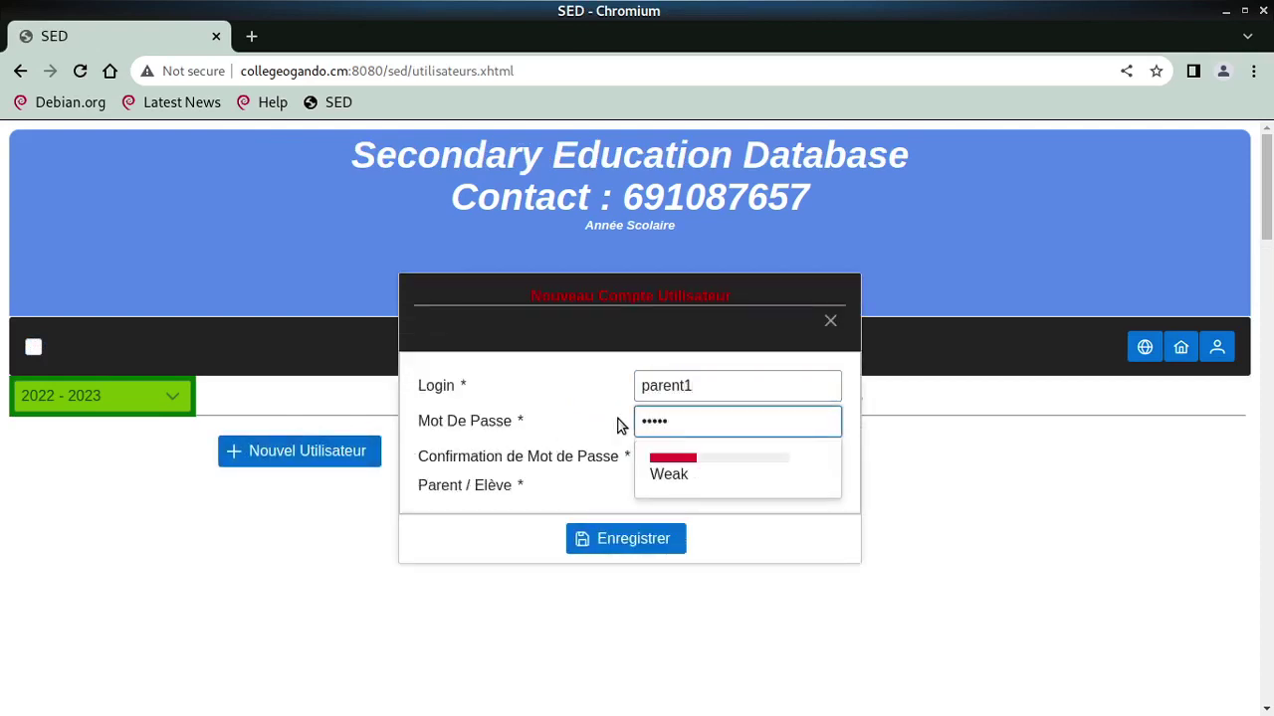
pyautogui.write('123456')
pyautogui.press('Tab')
pyautogui.write('123456')
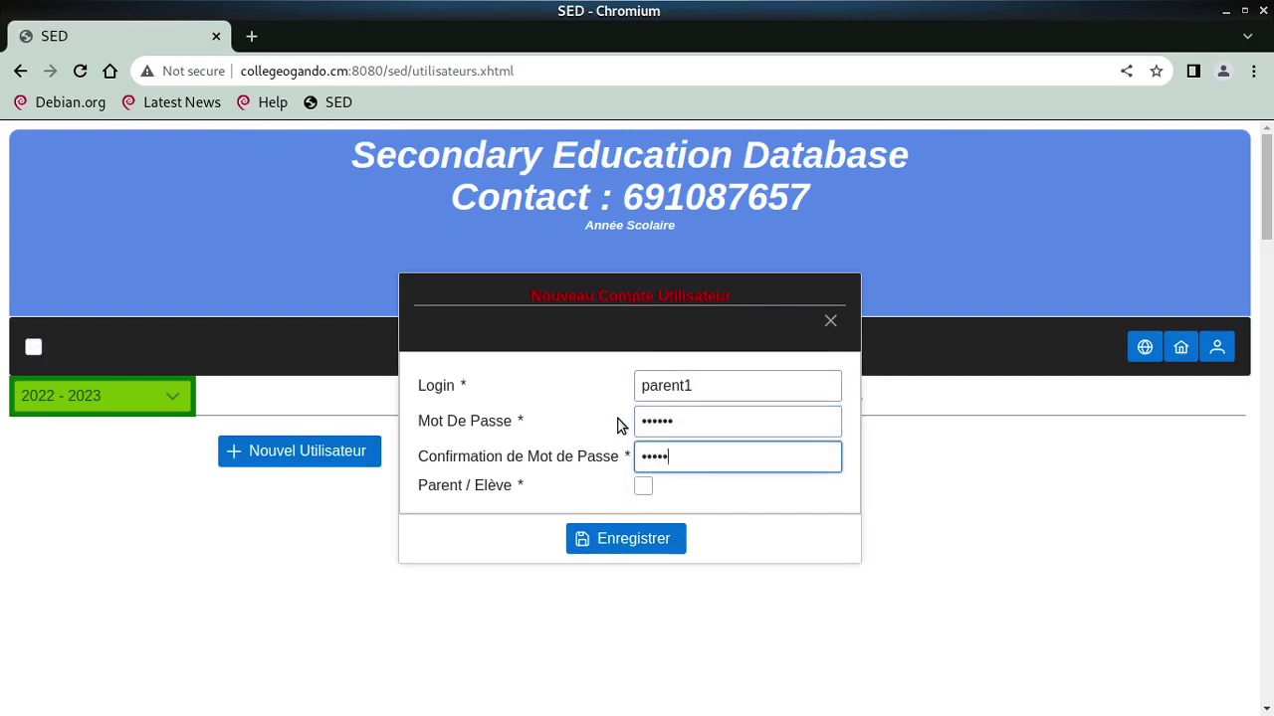
pyautogui.press('Tab')
pyautogui.press('space')
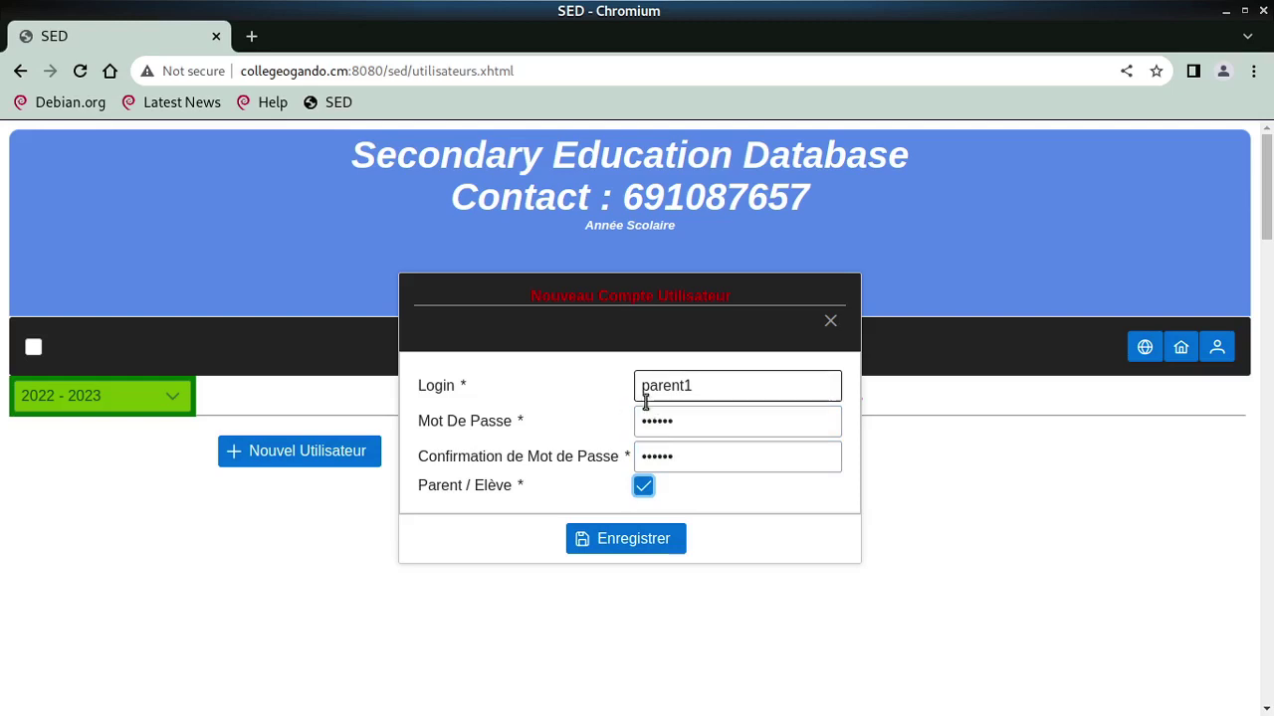
pyautogui.click(609, 552)
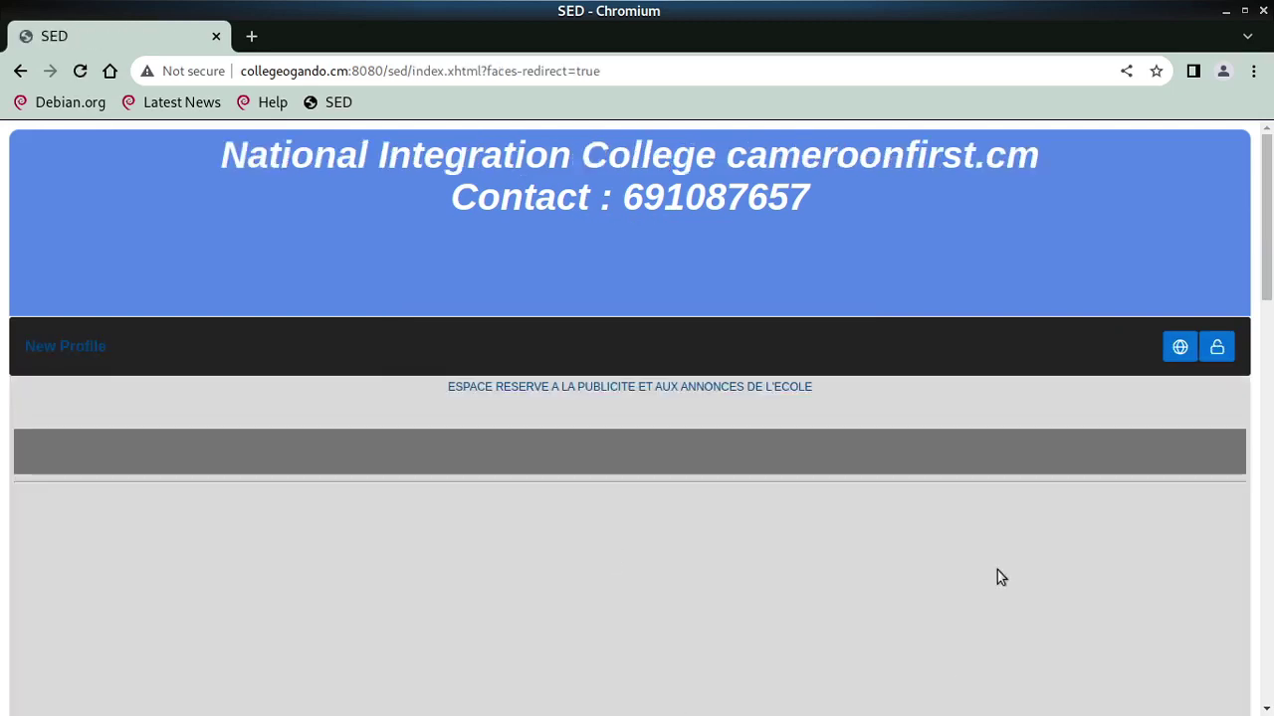
# Sign in as eleve1 and open a blank Soumettre son Dossier d'Inscription form under Inscription
pyautogui.click(1216, 347)
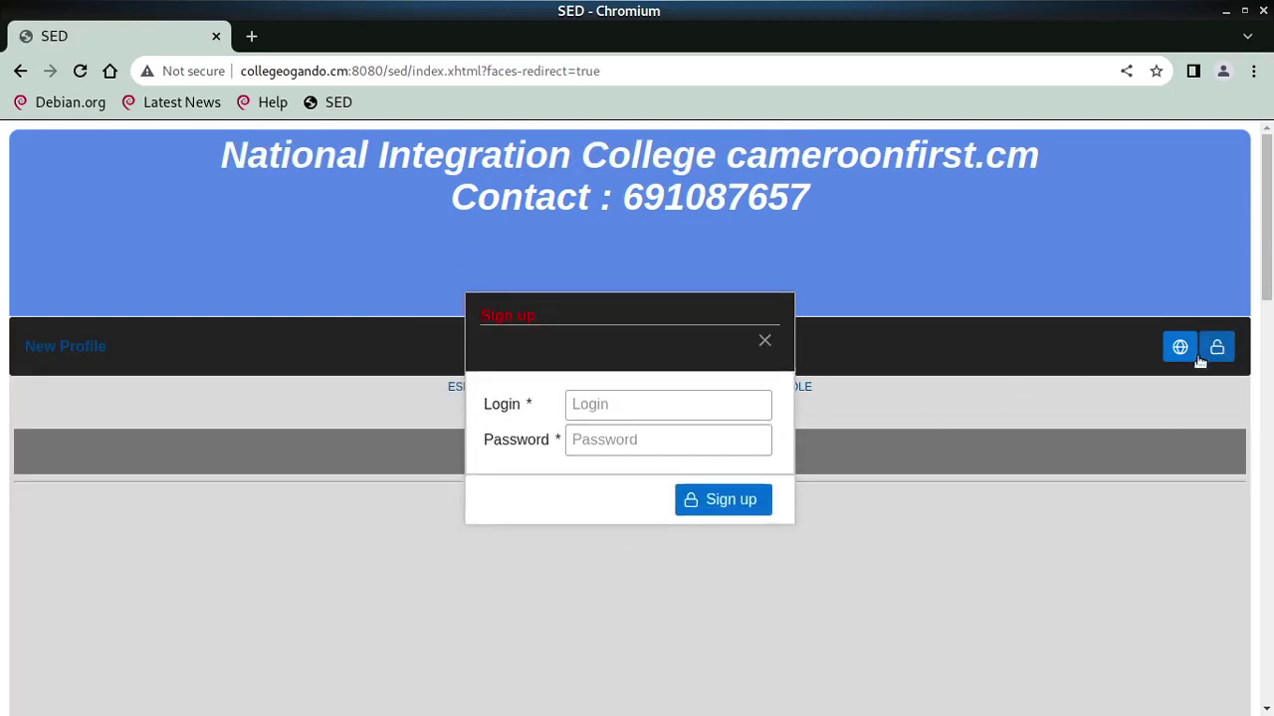
pyautogui.click(748, 425)
pyautogui.write('eleve1')
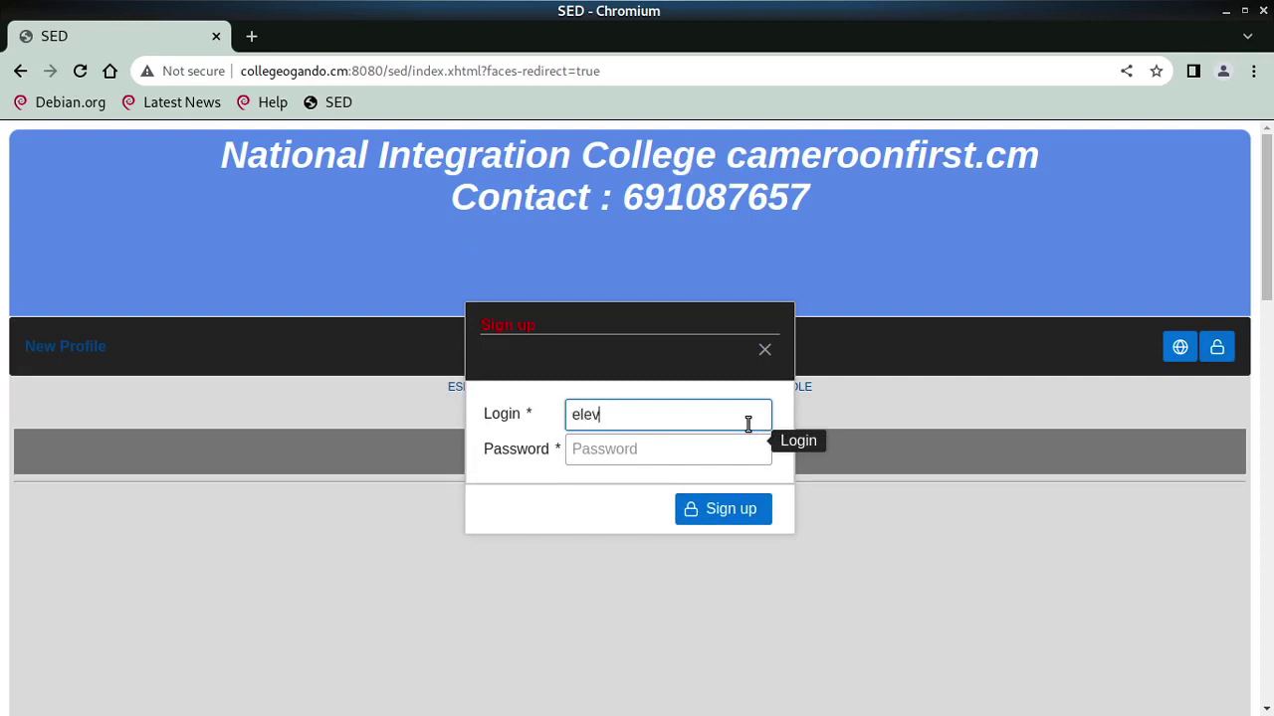
pyautogui.press('Tab')
pyautogui.write('•••••')
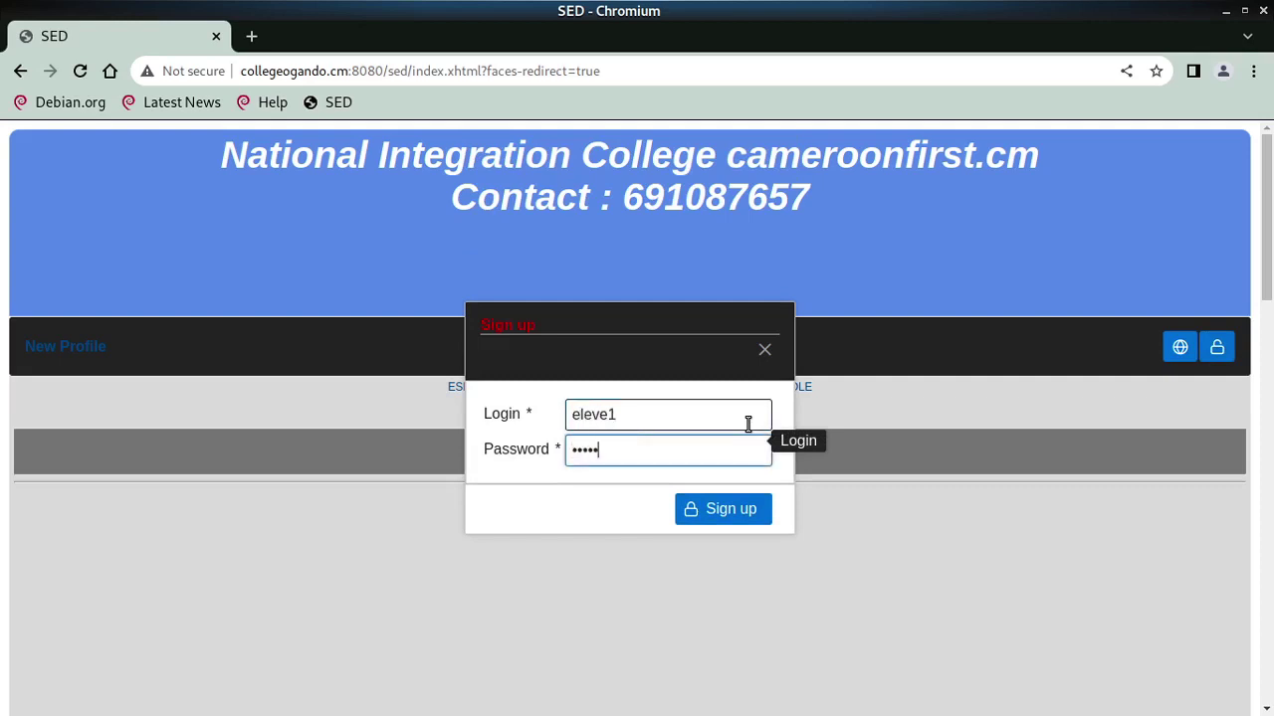
pyautogui.press('Return')
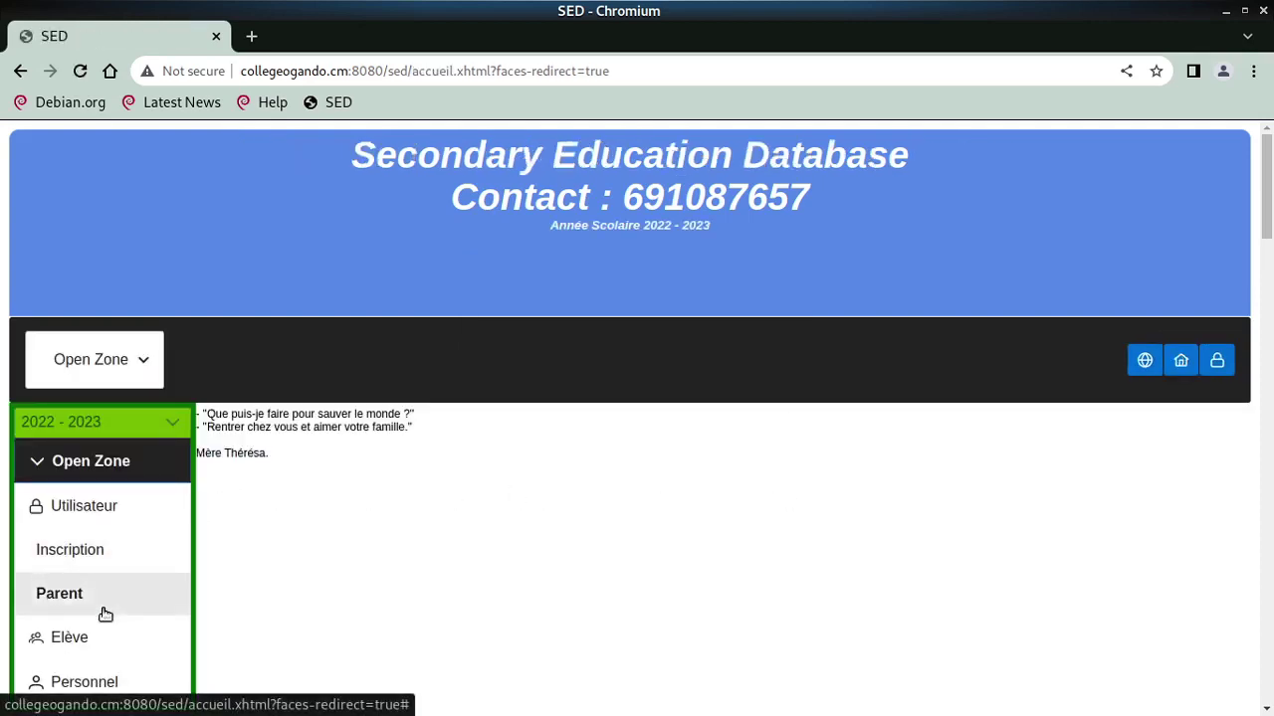
pyautogui.click(91, 554)
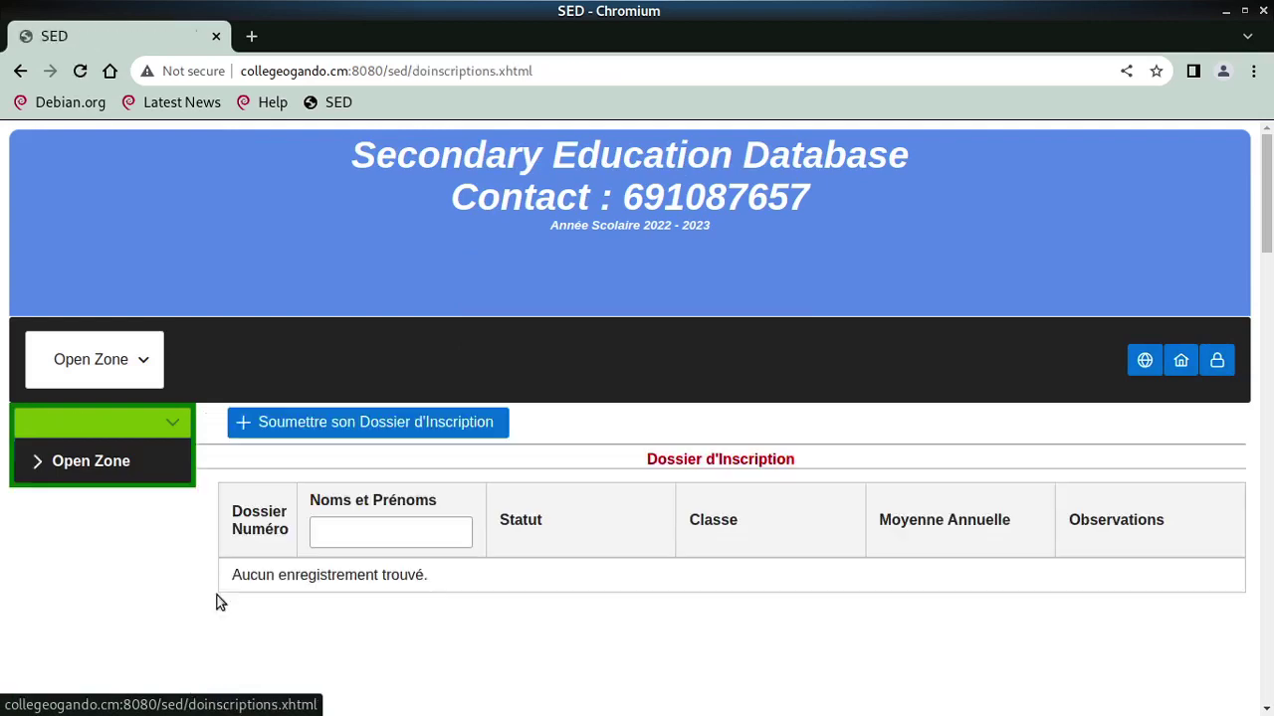
pyautogui.click(362, 425)
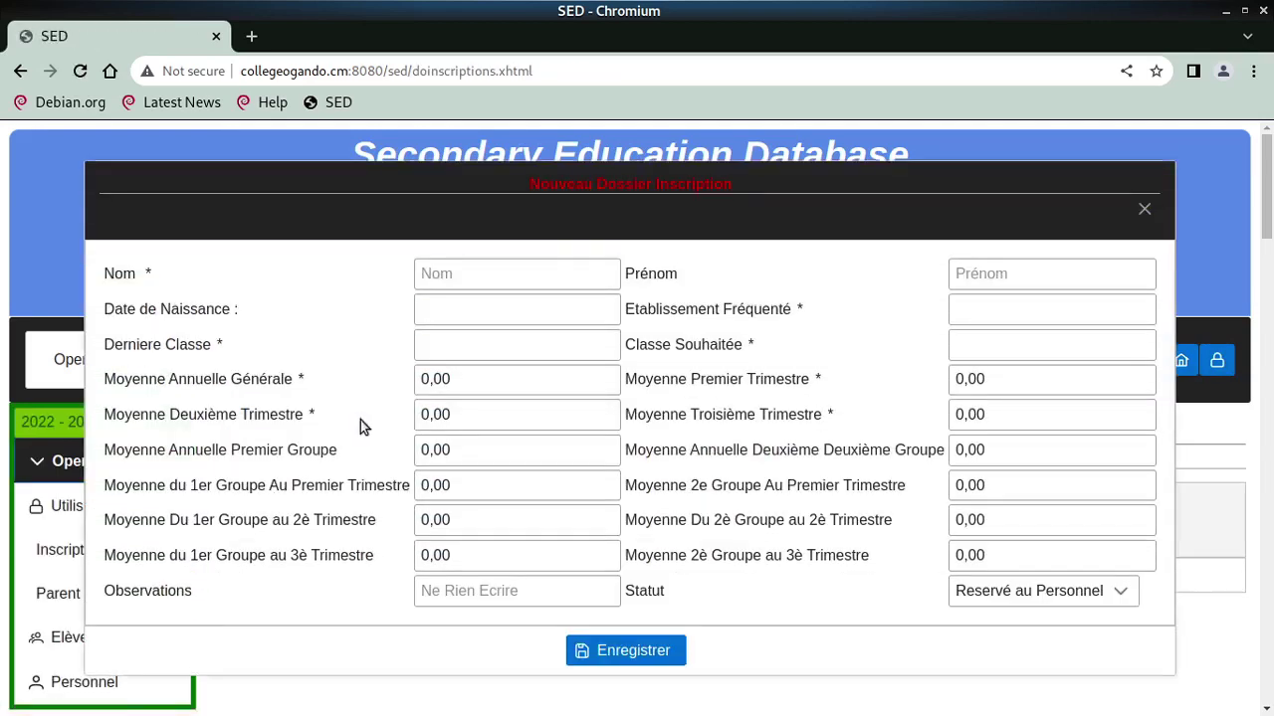
# Enter surname 'Nom Eleve1', first name 'Prenom Eleve1' and birth date 14 March 2013
pyautogui.click(497, 277)
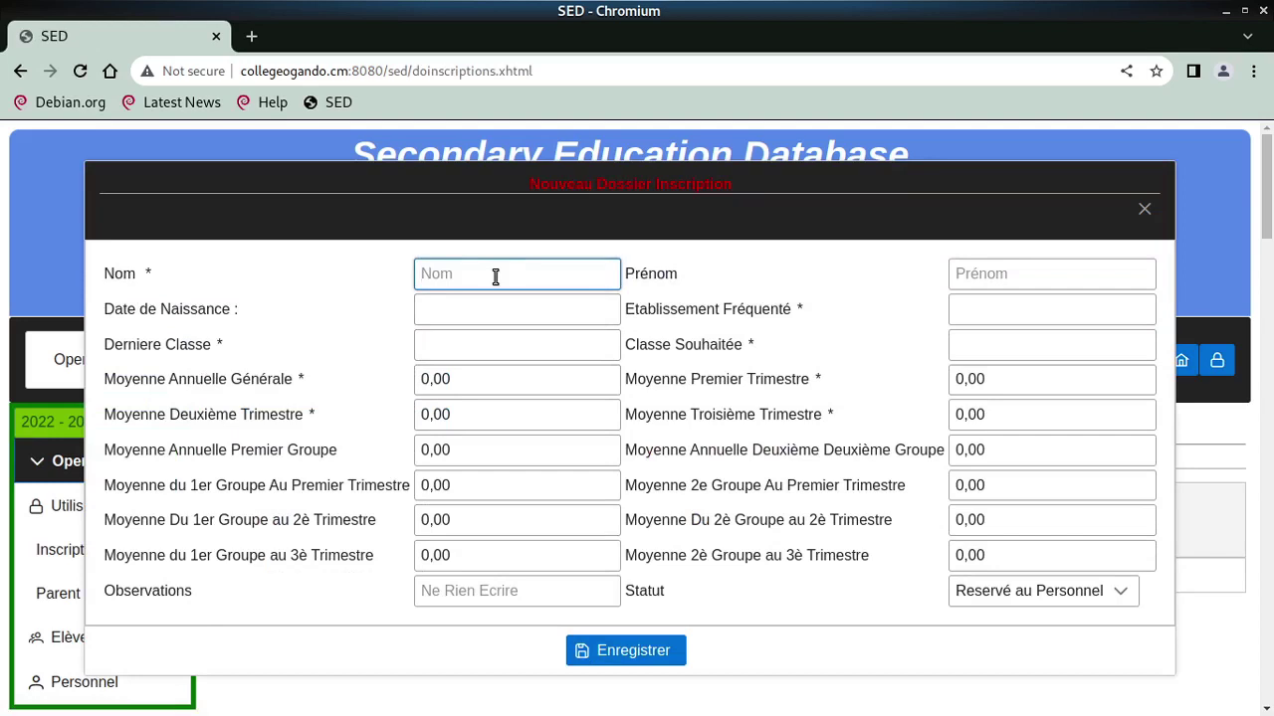
pyautogui.write('Nom Eleve1')
pyautogui.press('Tab')
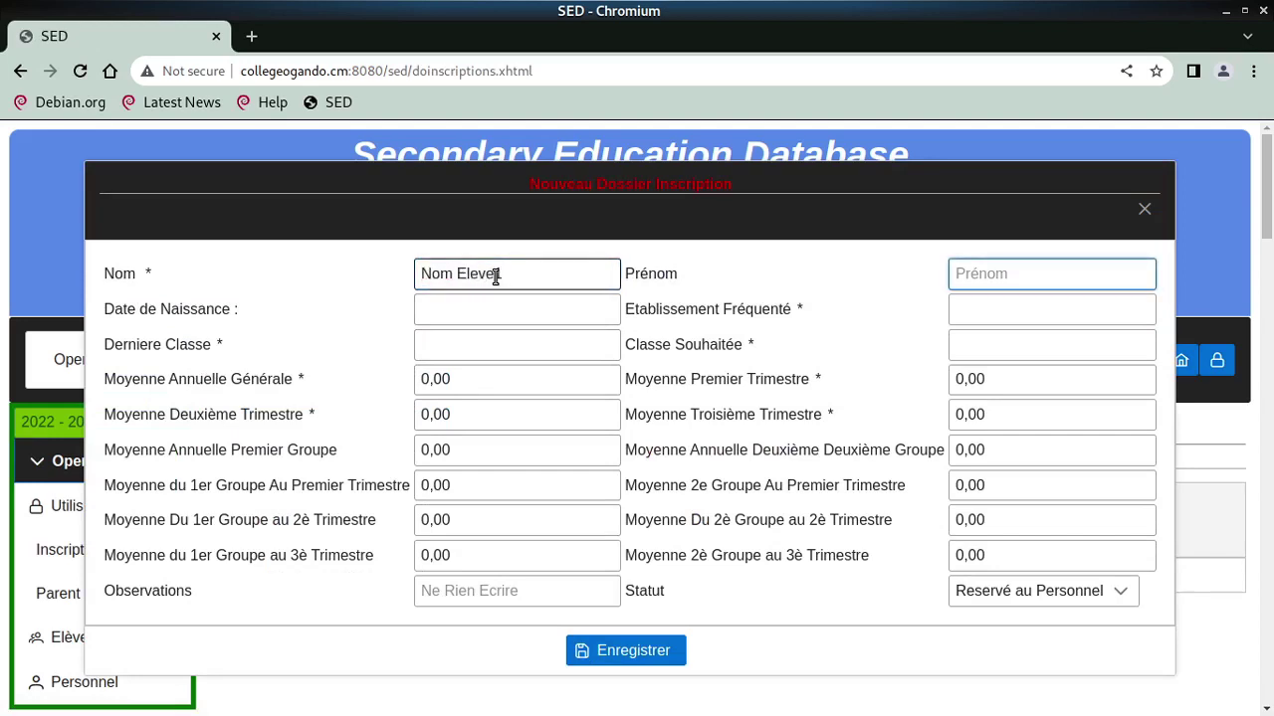
pyautogui.write('Prenom Eleve1')
pyautogui.press('Tab')
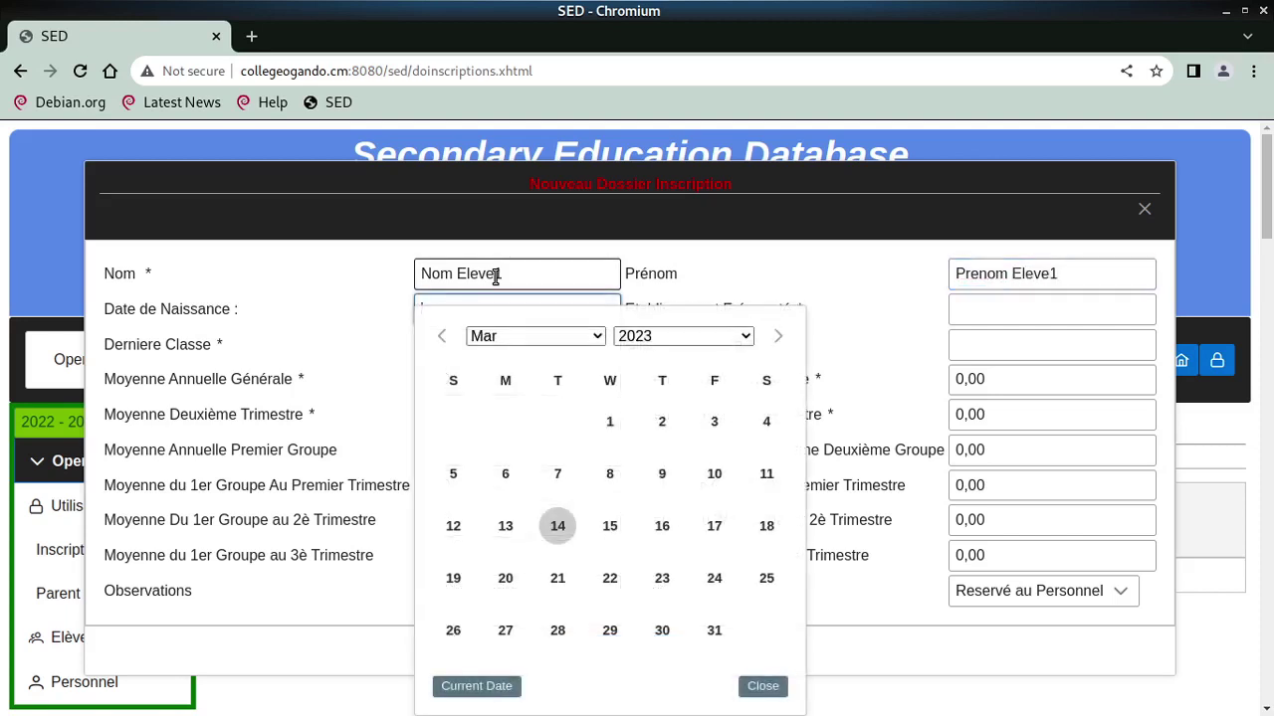
pyautogui.click(659, 339)
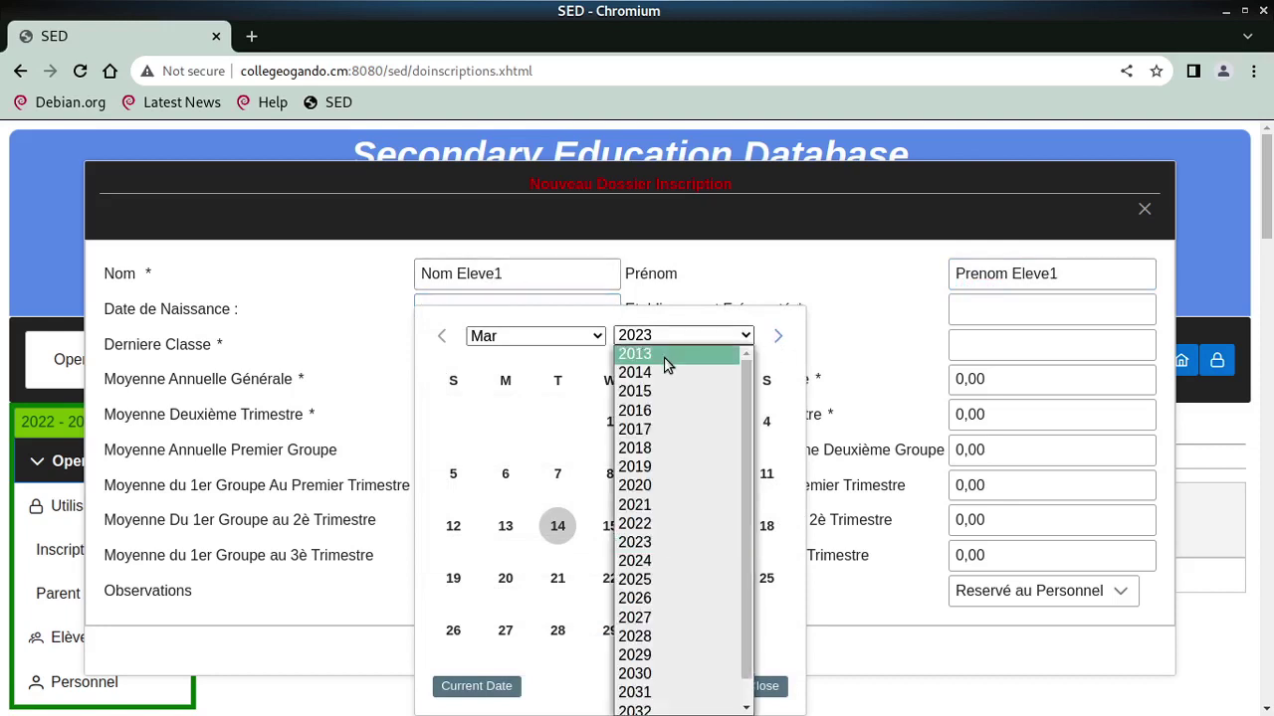
pyautogui.click(665, 356)
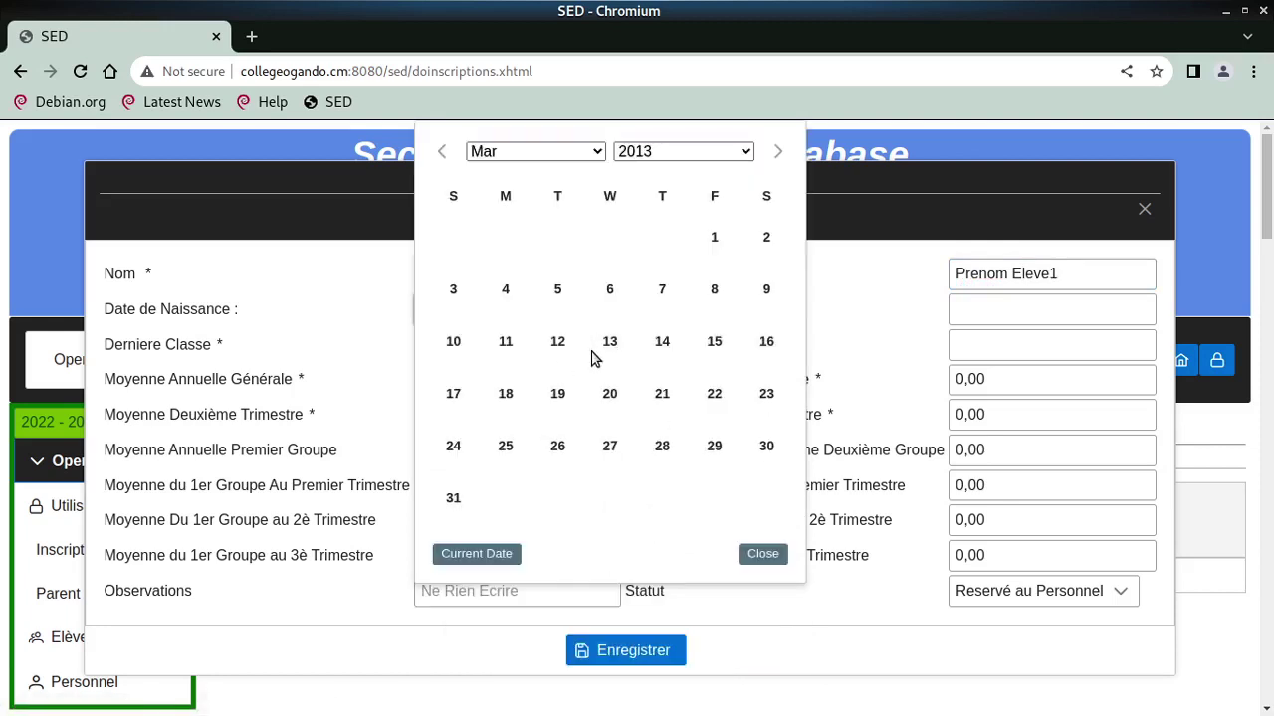
pyautogui.click(656, 343)
# Fill previous school 'lycee de la paix', last class 6e and desired class 5e
pyautogui.click(981, 309)
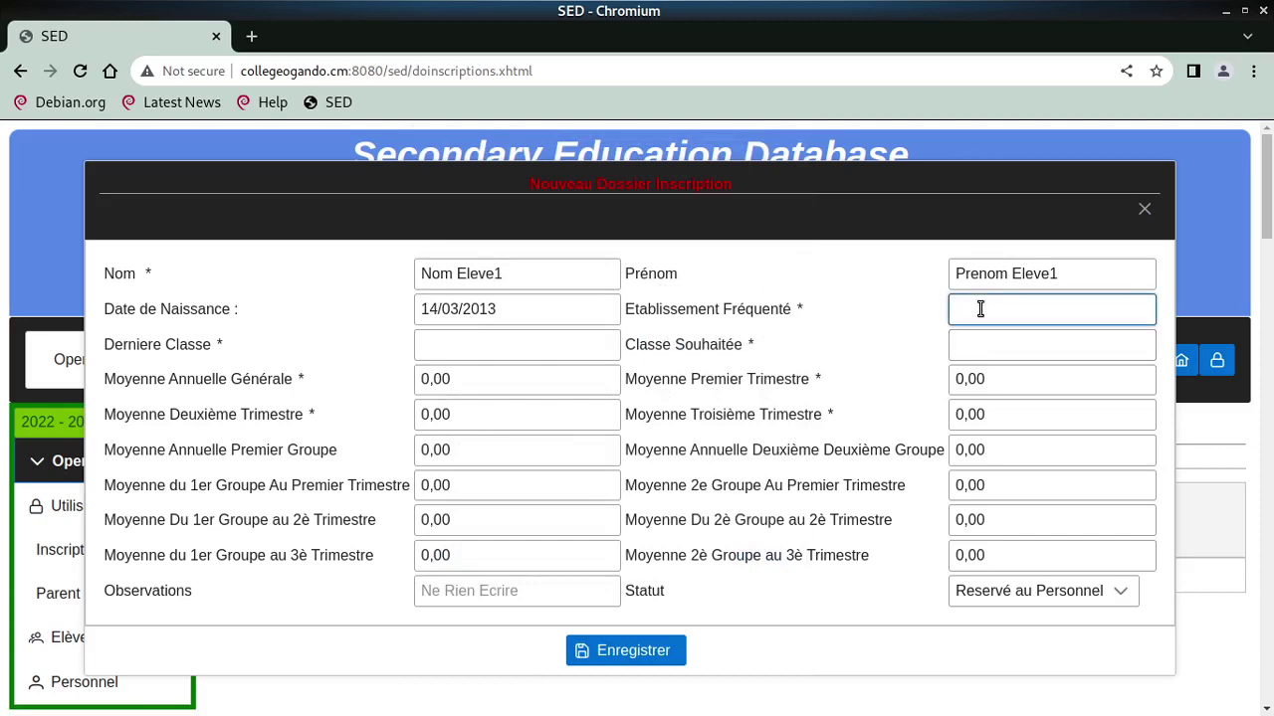
pyautogui.write('lycee de la paix')
pyautogui.press('Tab')
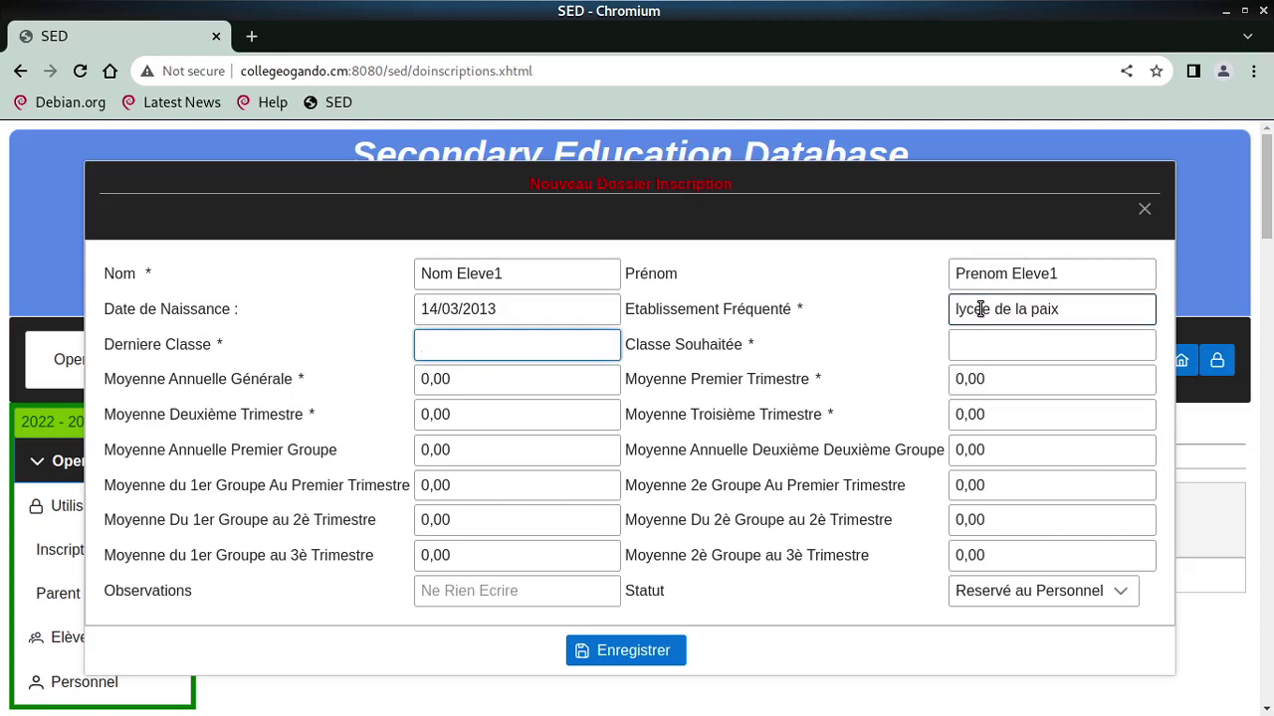
pyautogui.write('6e')
pyautogui.press('Tab')
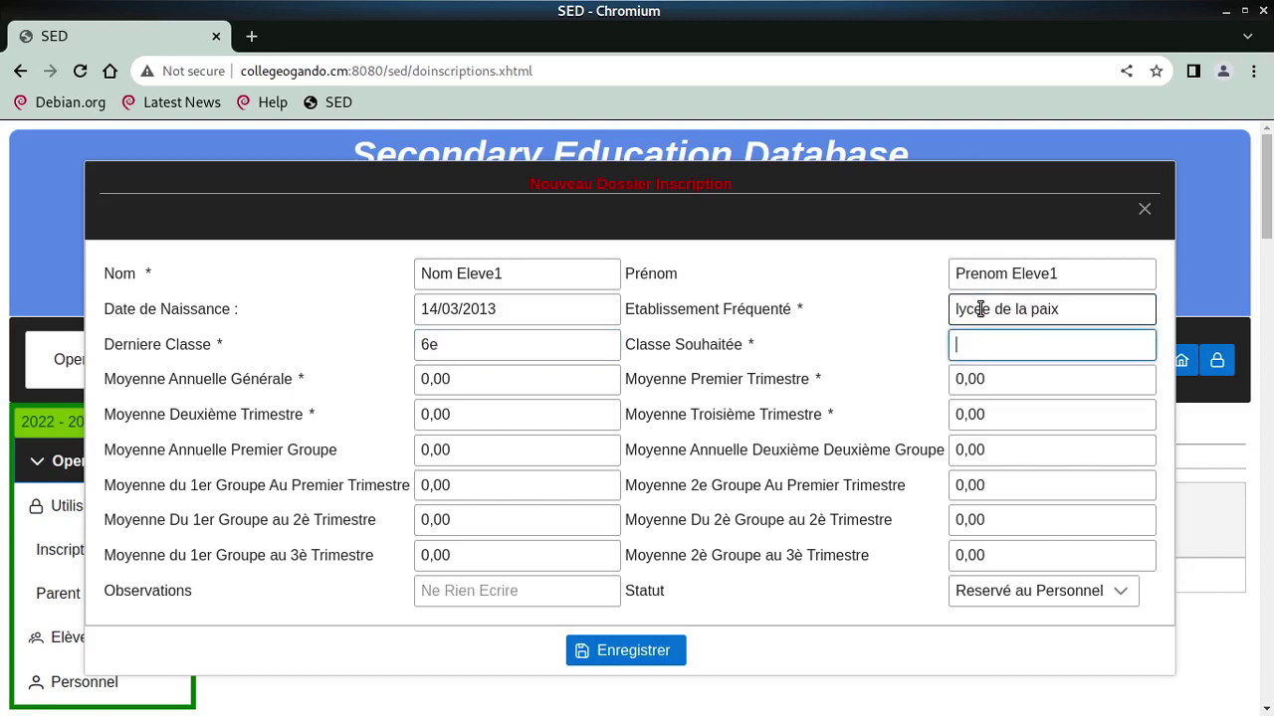
pyautogui.write('5e')
# Set the annual average to 14 and the three term averages to 15, 13 and 14
pyautogui.press('Tab')
pyautogui.press('Home')
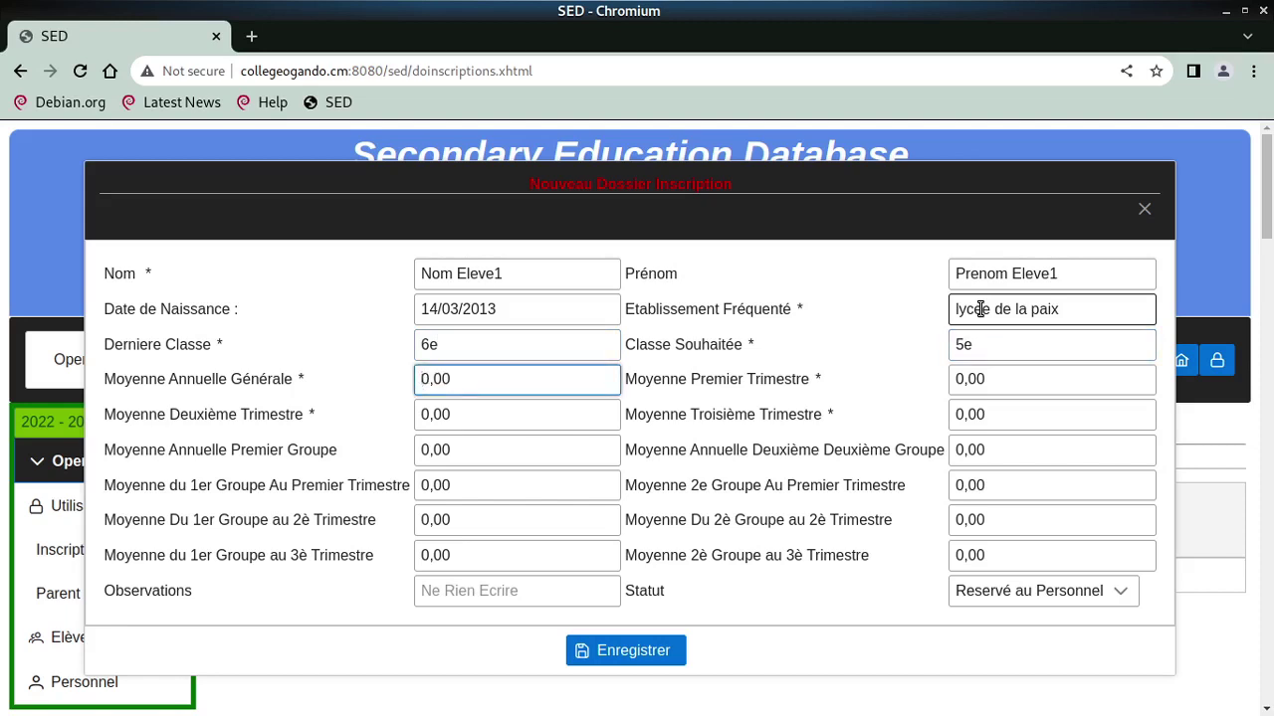
pyautogui.press('Delete')
pyautogui.press('Delete')
pyautogui.press('Delete')
pyautogui.press('Delete')
pyautogui.write('14')
pyautogui.press('Tab')
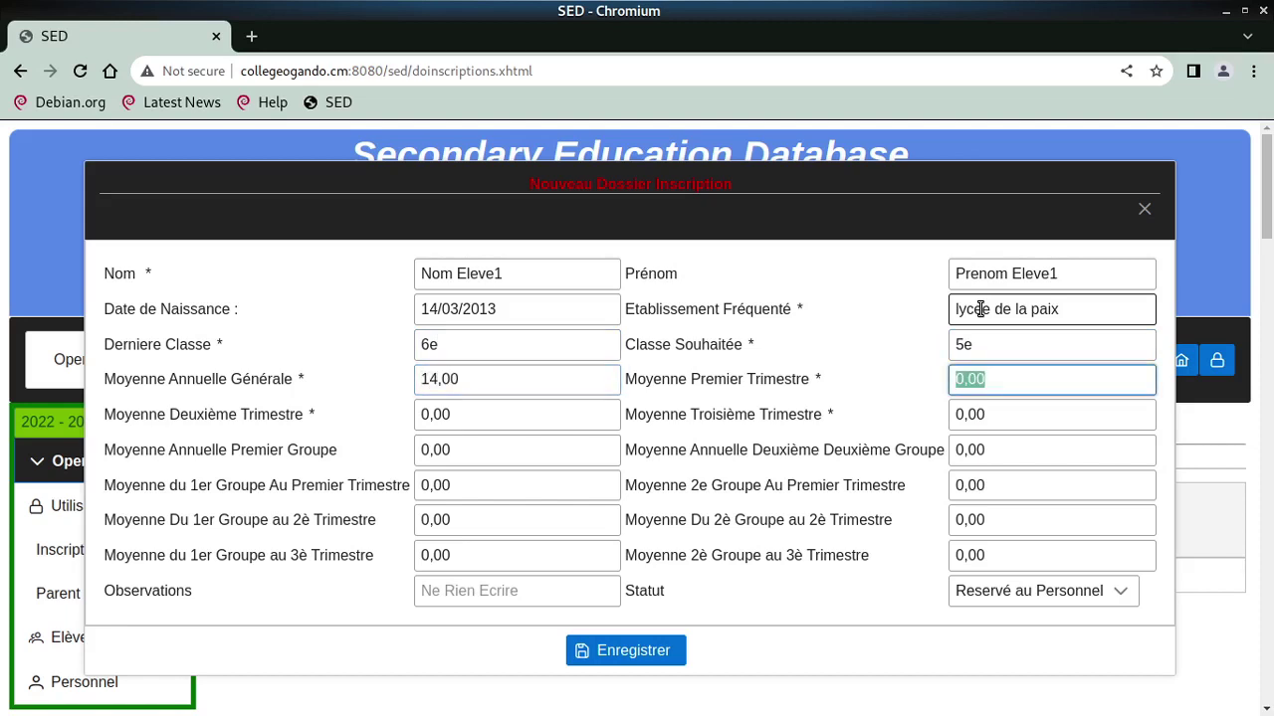
pyautogui.write('15')
pyautogui.press('Tab')
pyautogui.write('13')
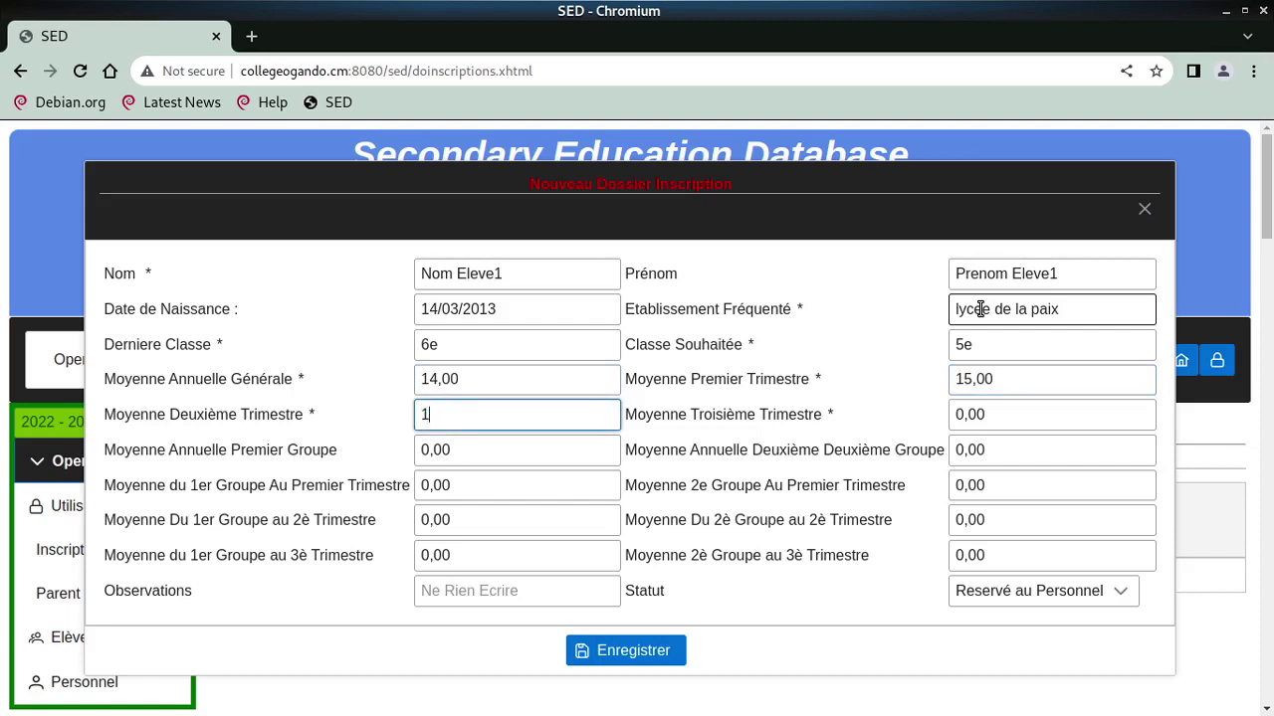
pyautogui.press('Tab')
pyautogui.write('14')
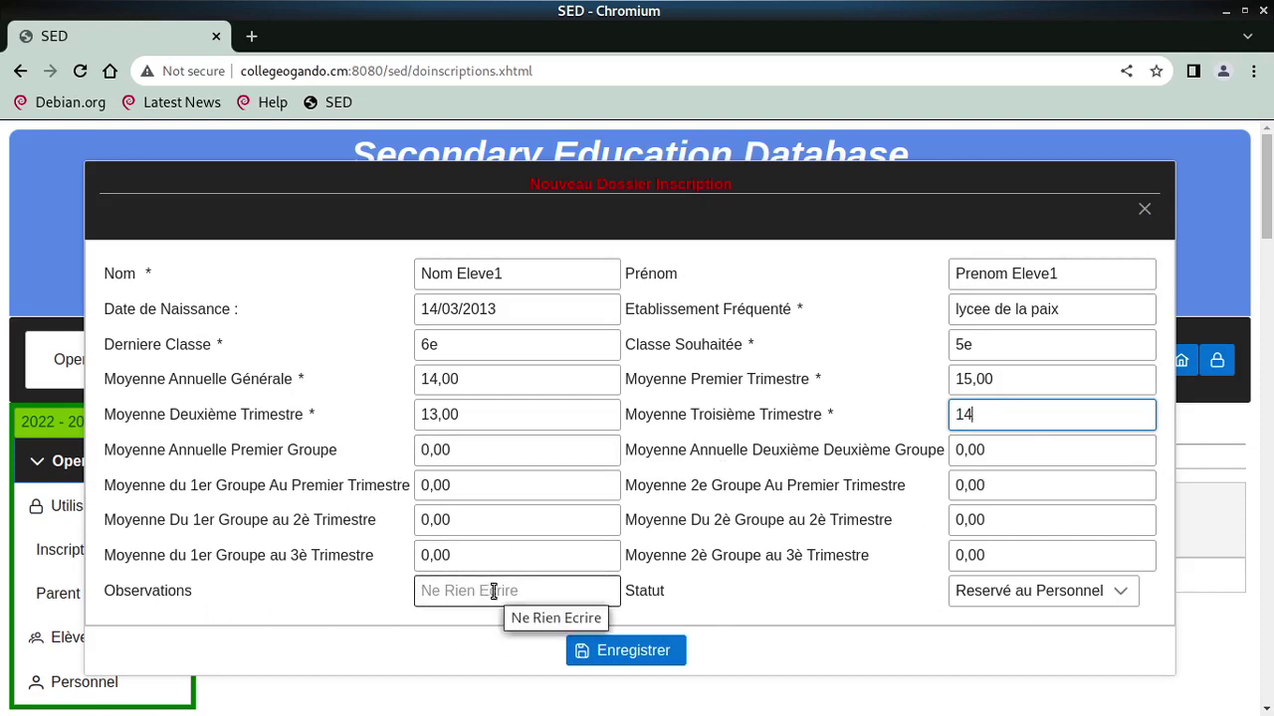
# Leave the status as Reservé au Personnel and save the application
pyautogui.click(1050, 594)
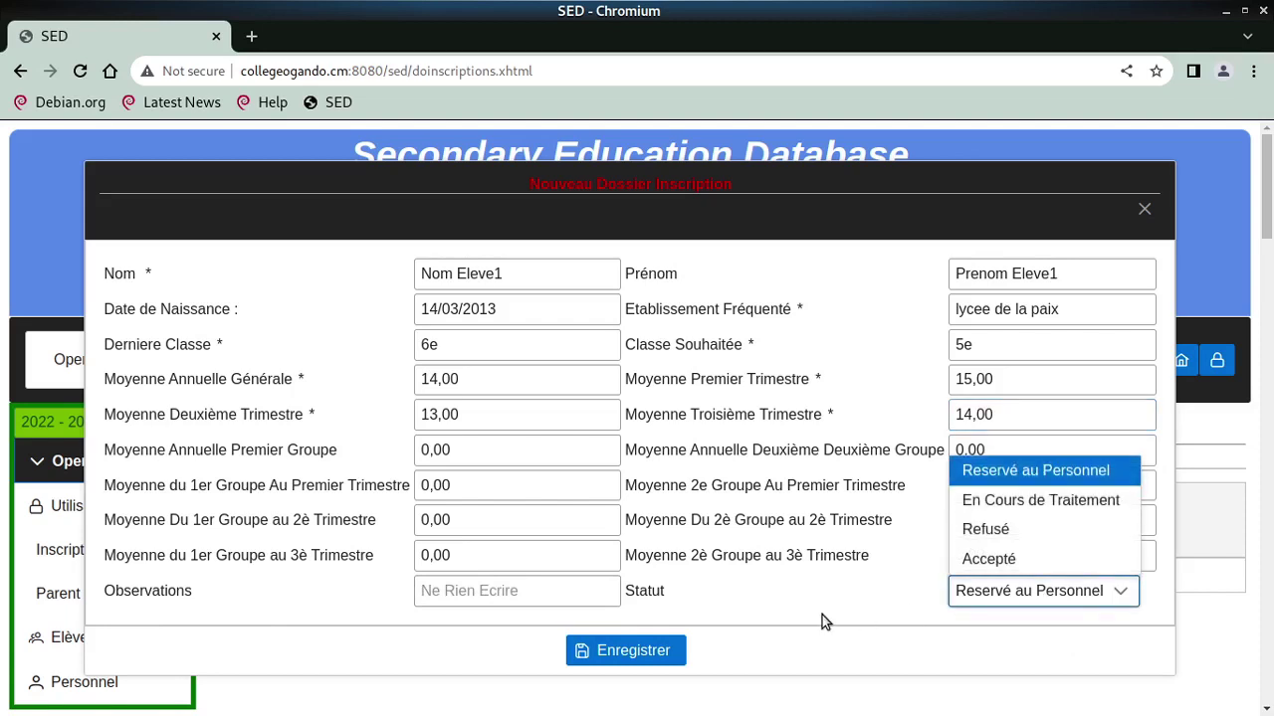
pyautogui.click(883, 580)
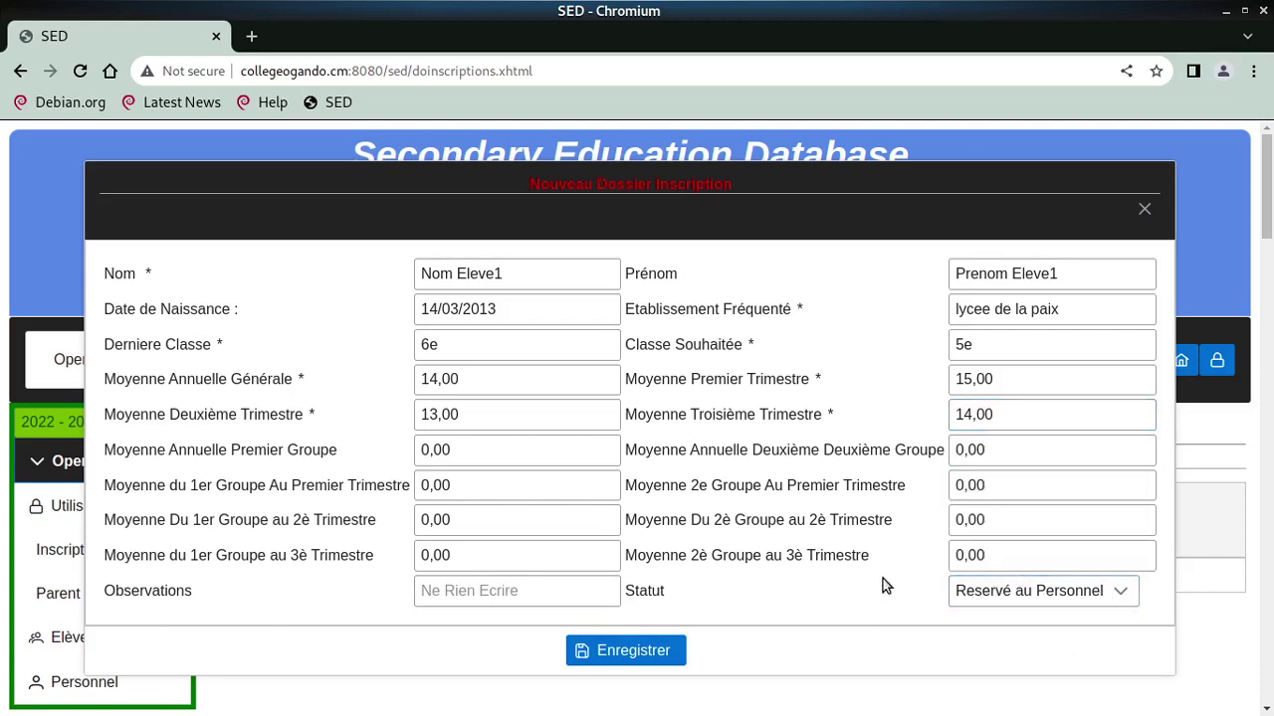
pyautogui.click(635, 654)
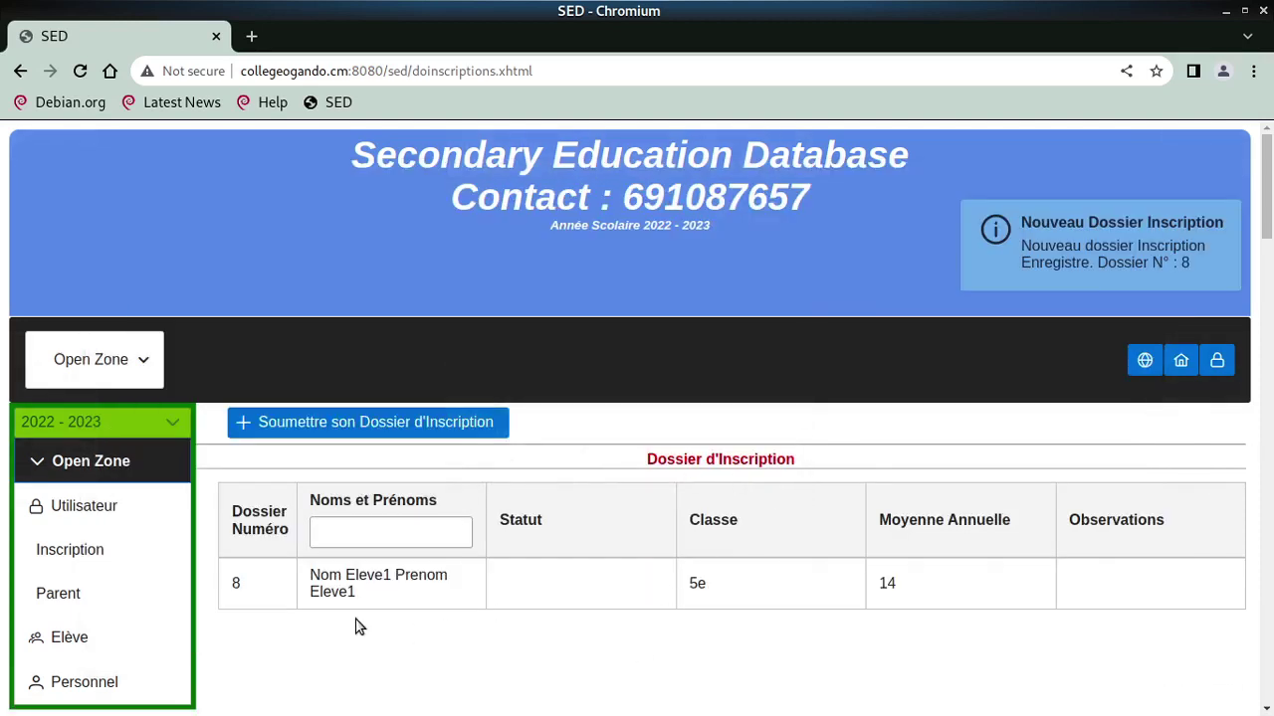
# Log out and sign back in with the staff account 'pers'
pyautogui.click(1215, 364)
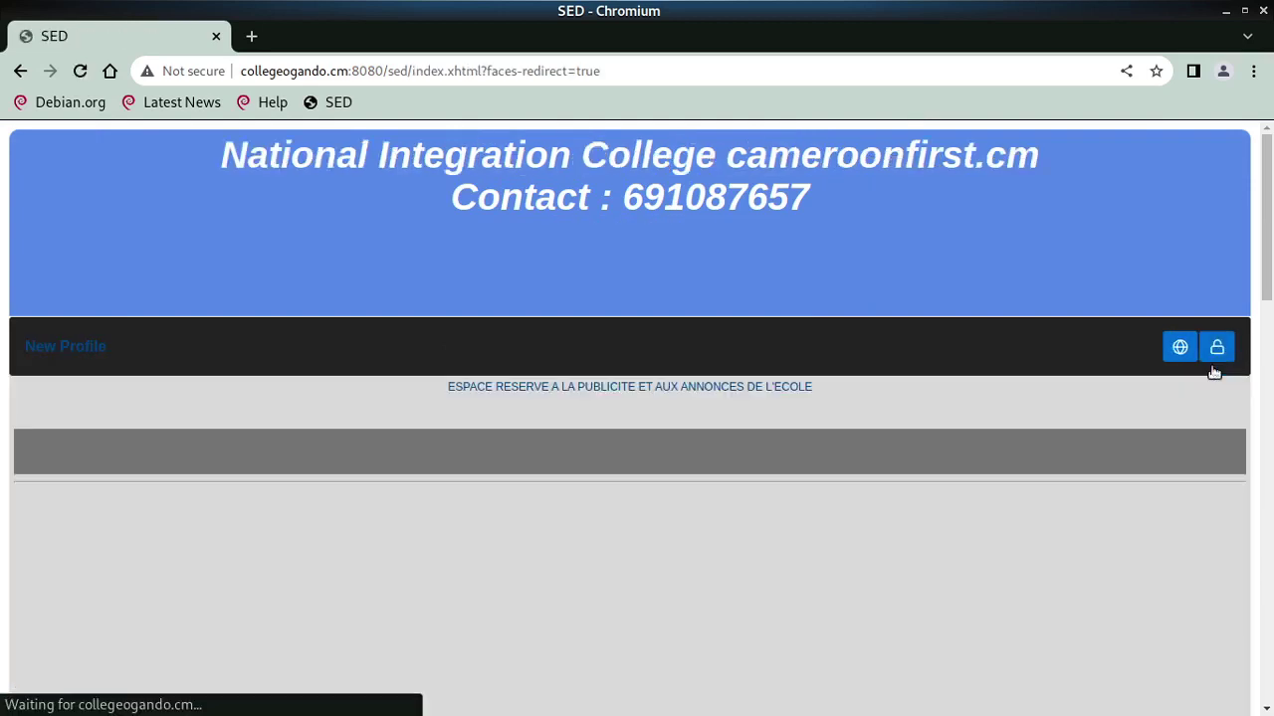
pyautogui.click(1216, 348)
pyautogui.click(676, 420)
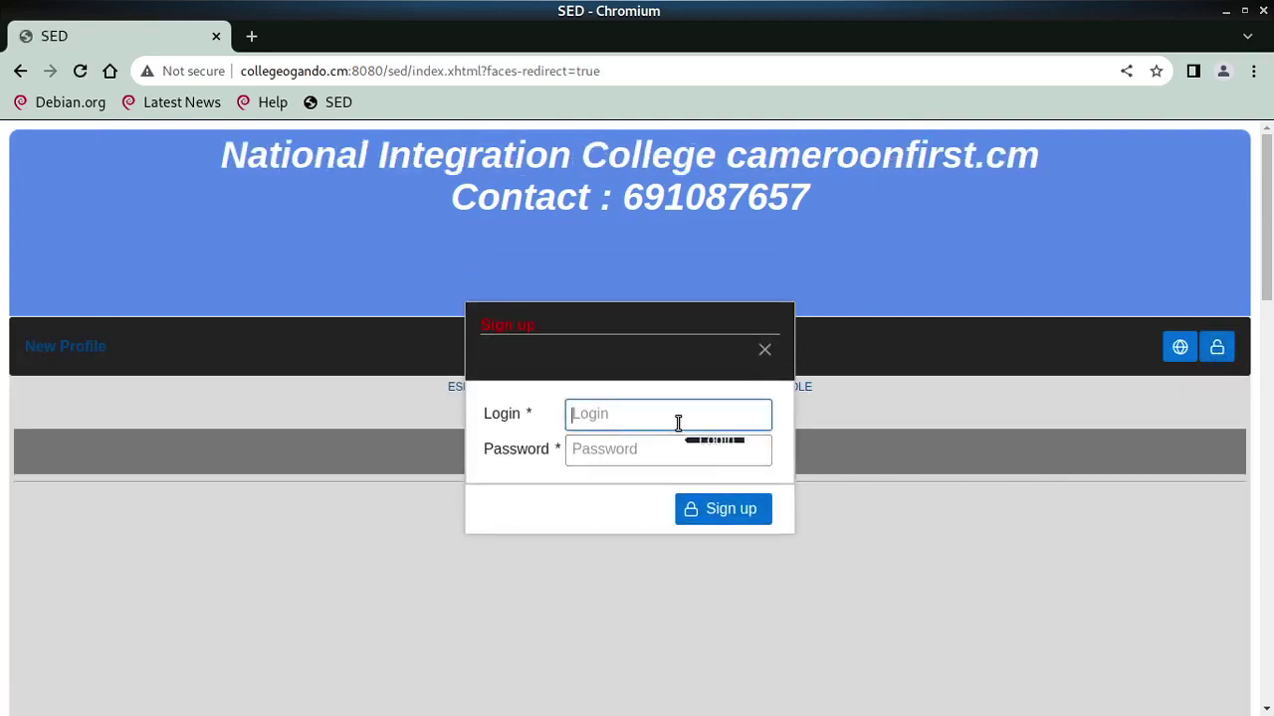
pyautogui.write('pers')
pyautogui.press('Tab')
pyautogui.write('•••')
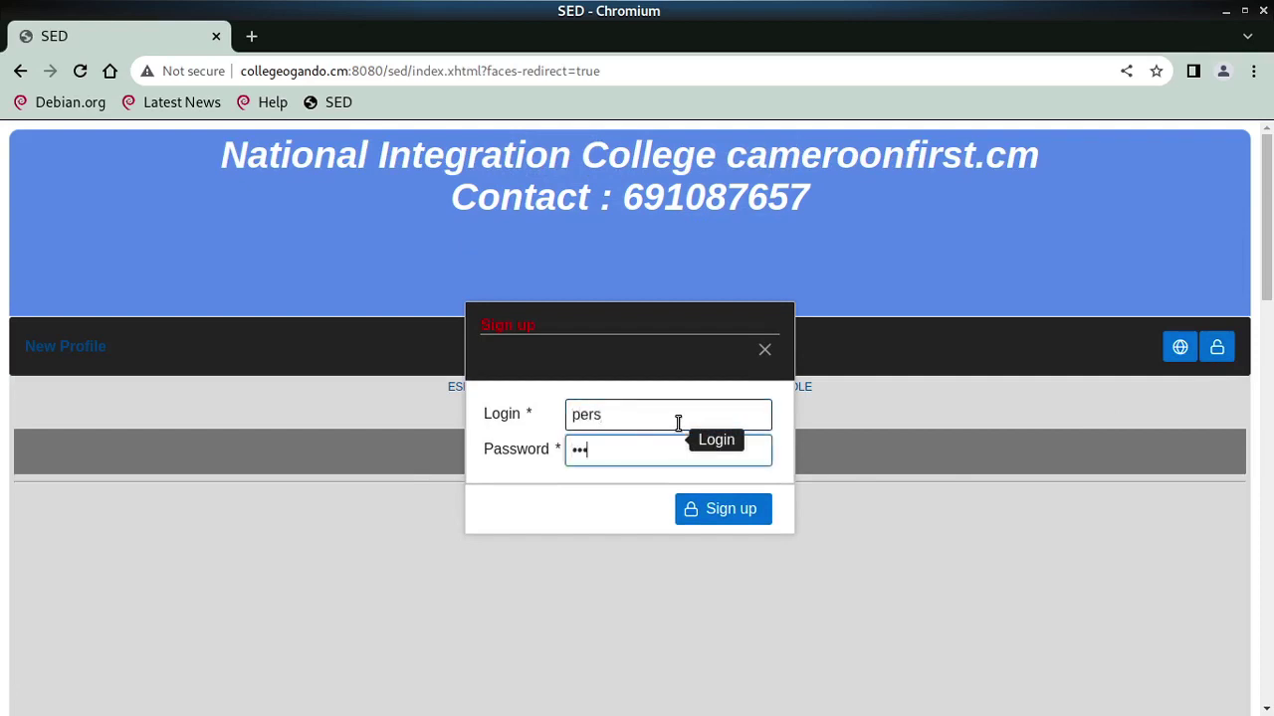
pyautogui.click(728, 518)
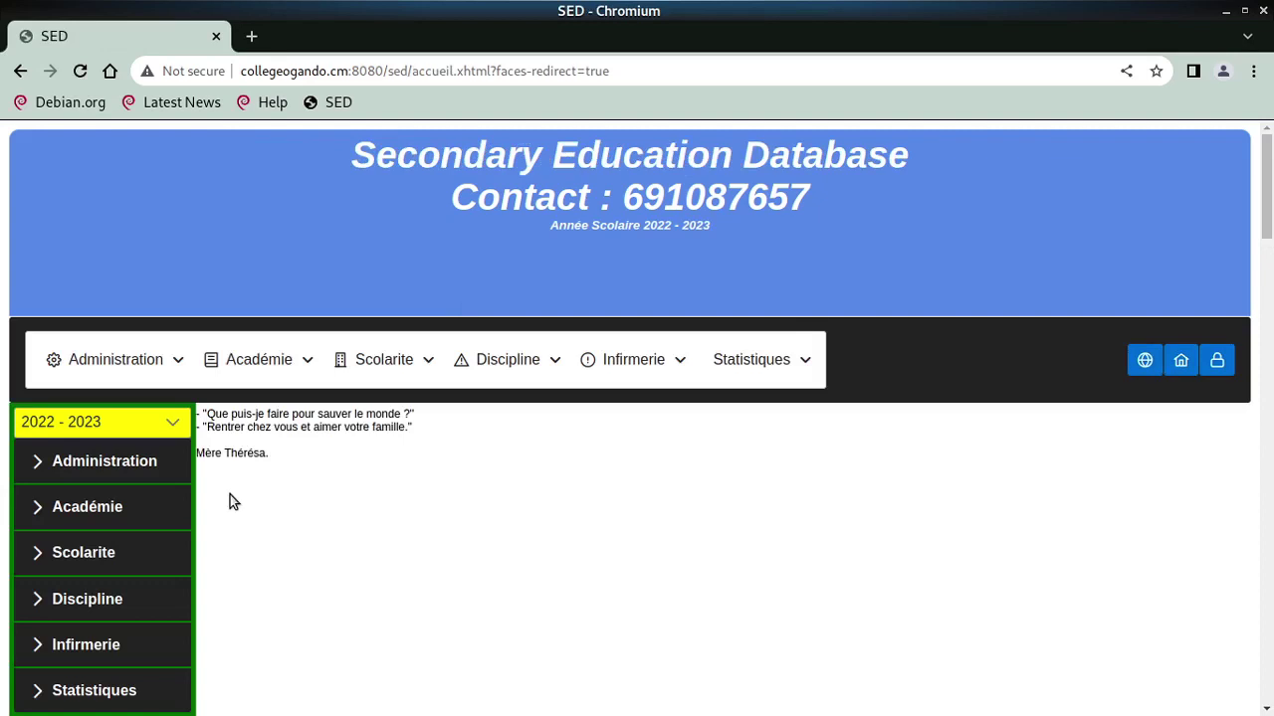
# Open the enrolment applications list via Académie > Nouveau > Inscription to see dossier 8
pyautogui.moveTo(271, 385)
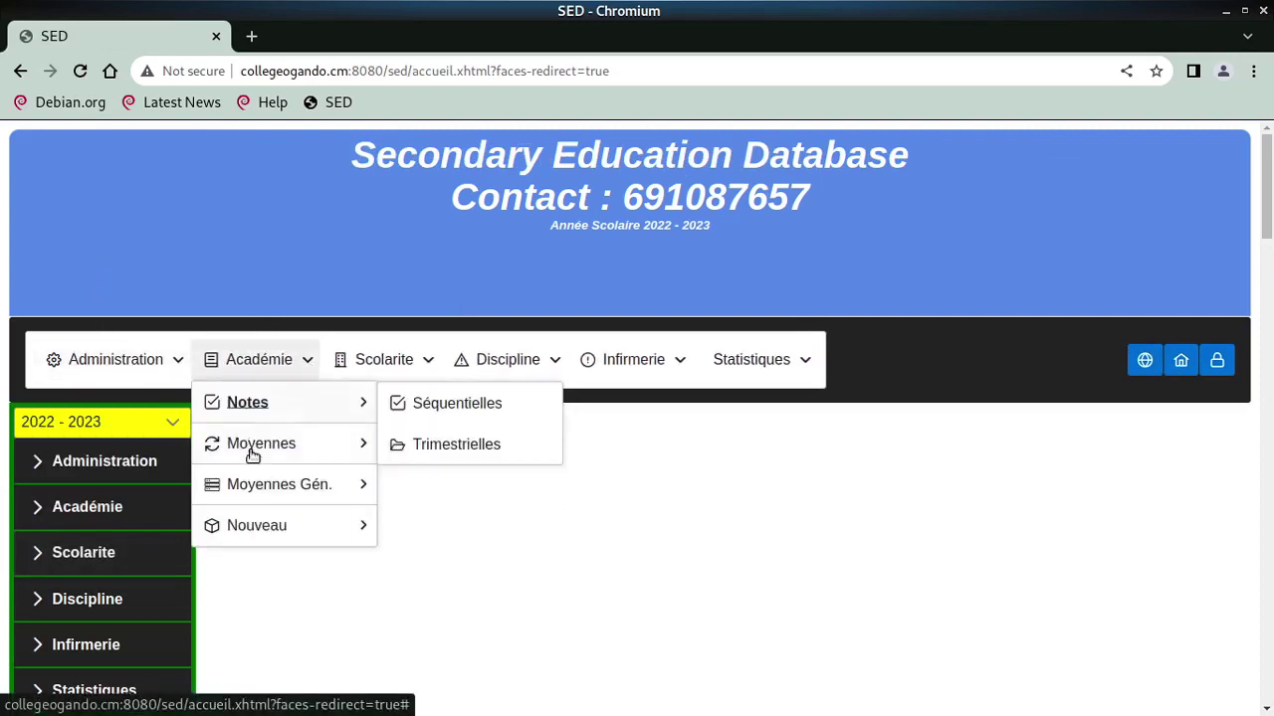
pyautogui.moveTo(285, 523)
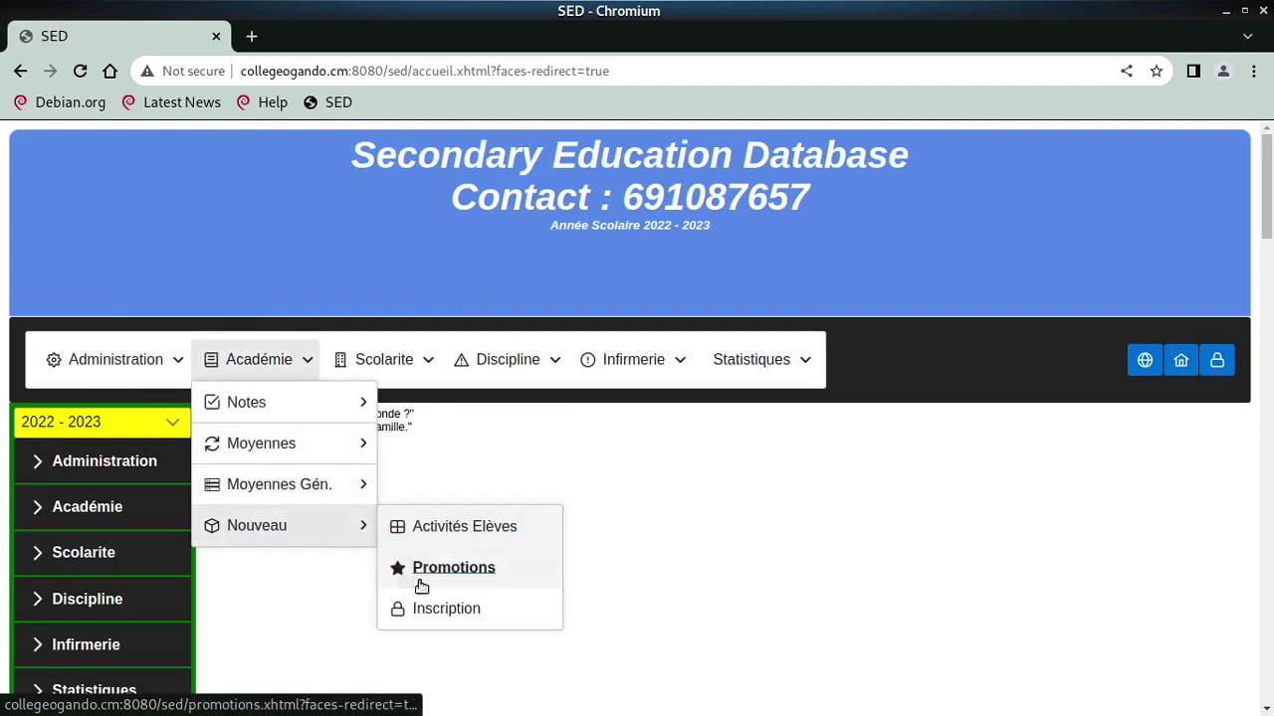
pyautogui.click(441, 610)
pyautogui.scroll(-4, 449, 571)
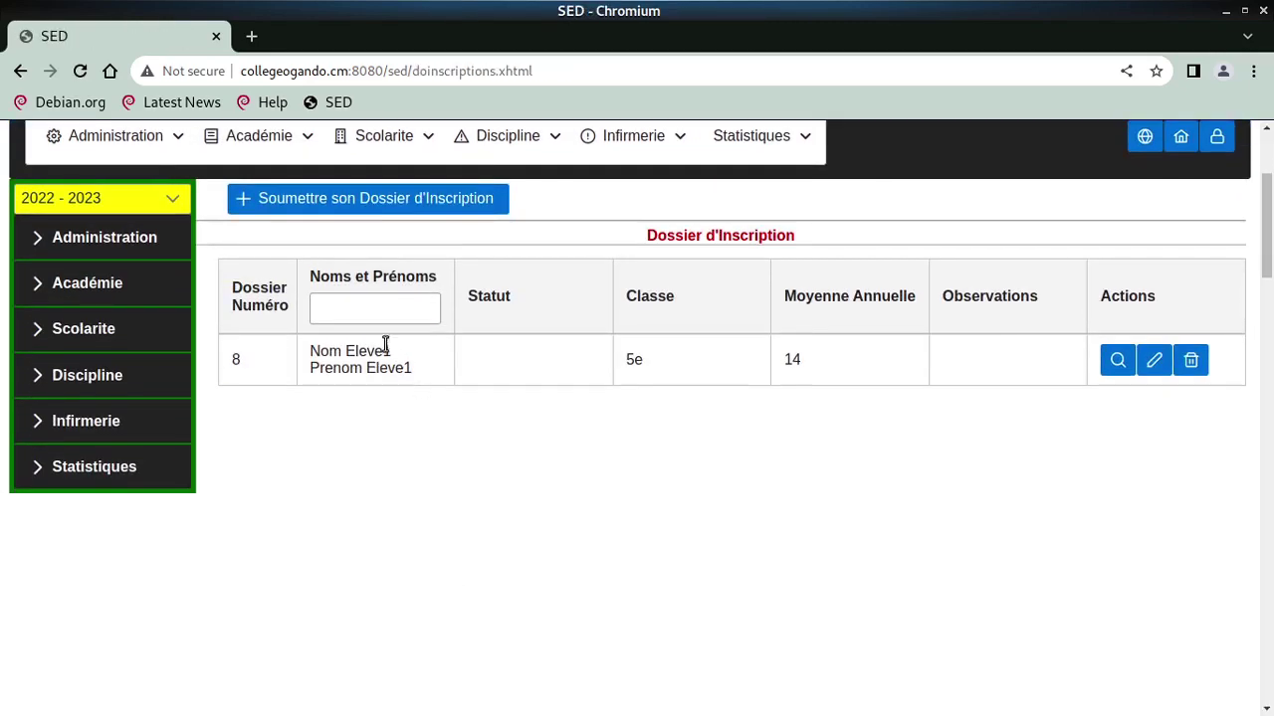
# Edit dossier 8 and enter the observation 'invite a deposer un dossier physique'
pyautogui.click(1169, 364)
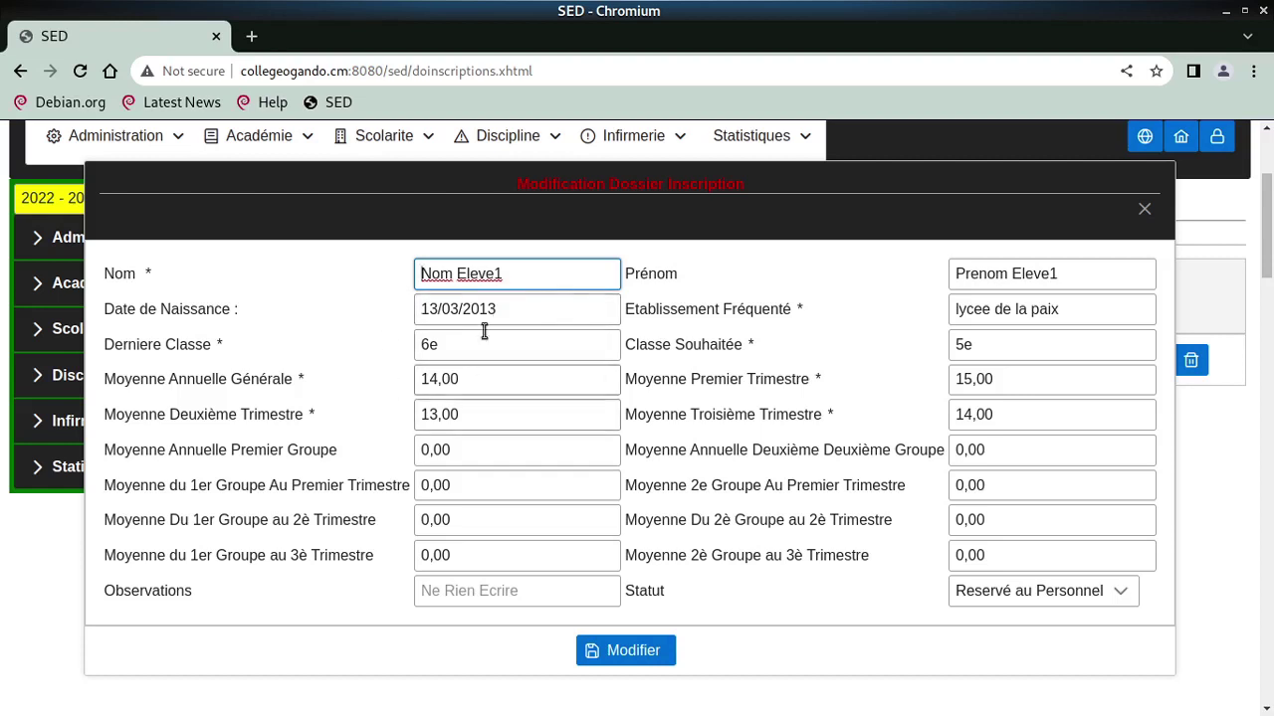
pyautogui.click(486, 591)
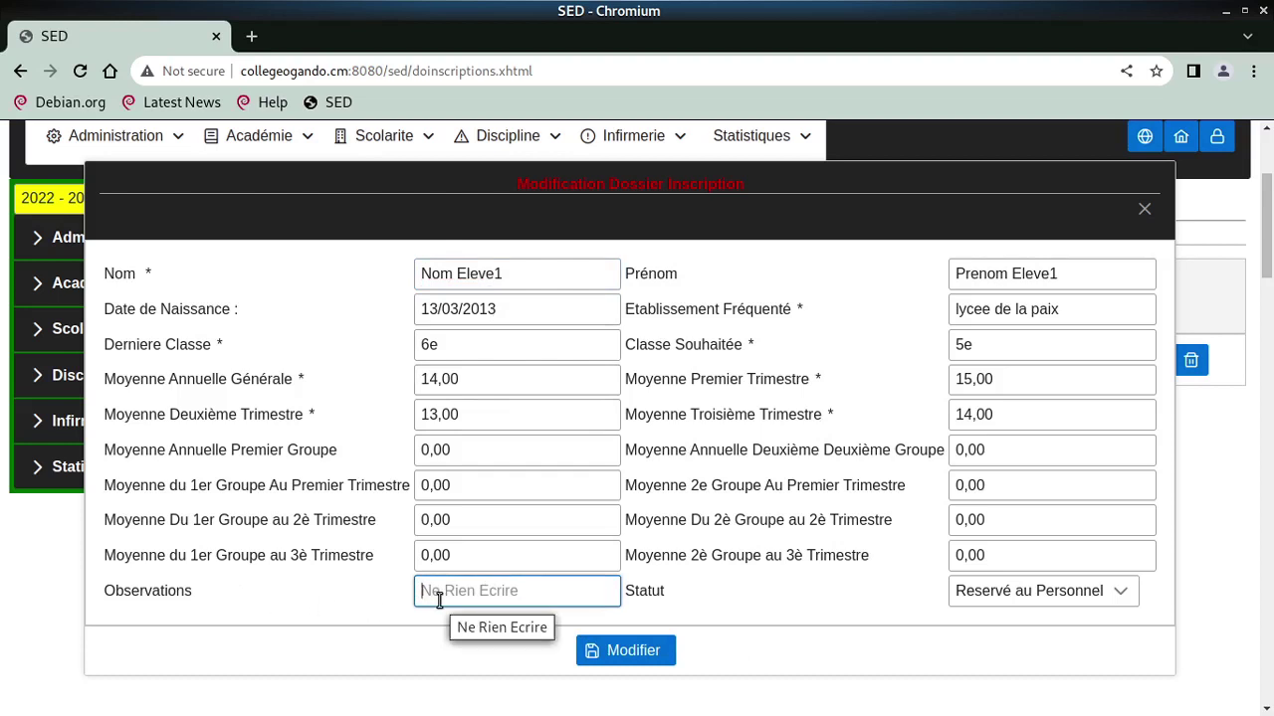
pyautogui.write('invite a deposer un dossier')
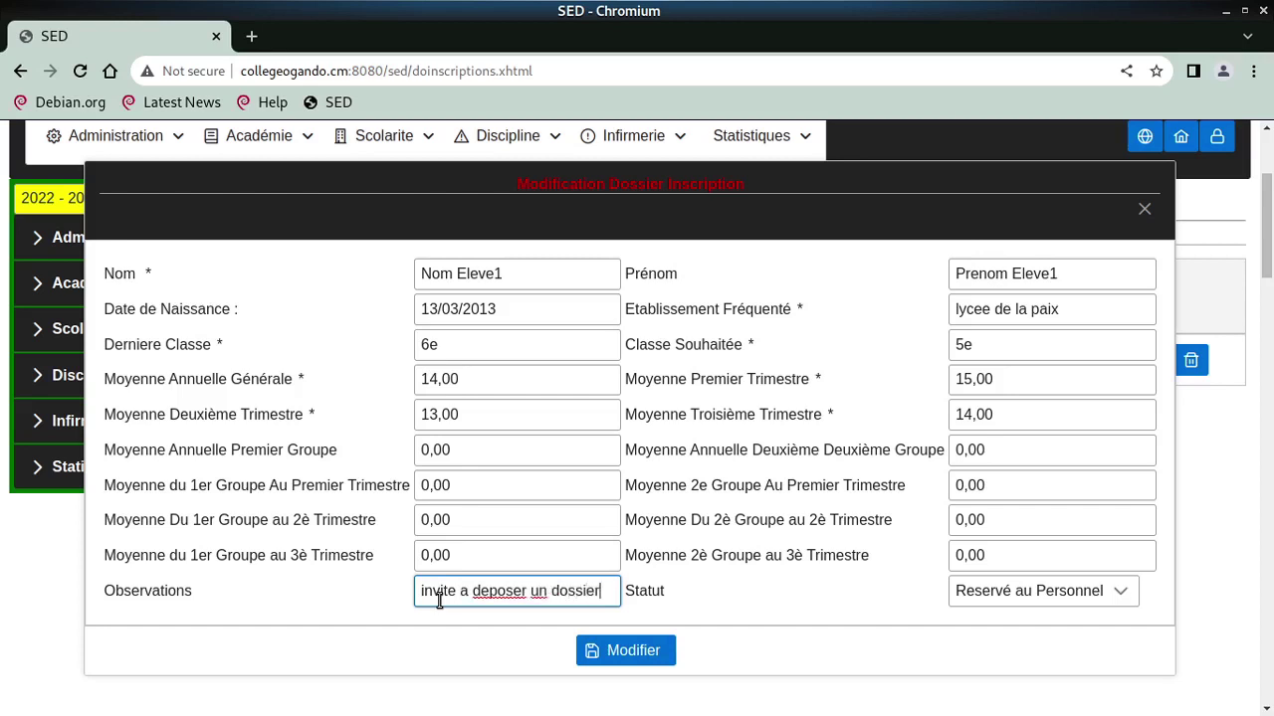
pyautogui.write('hysiaue')
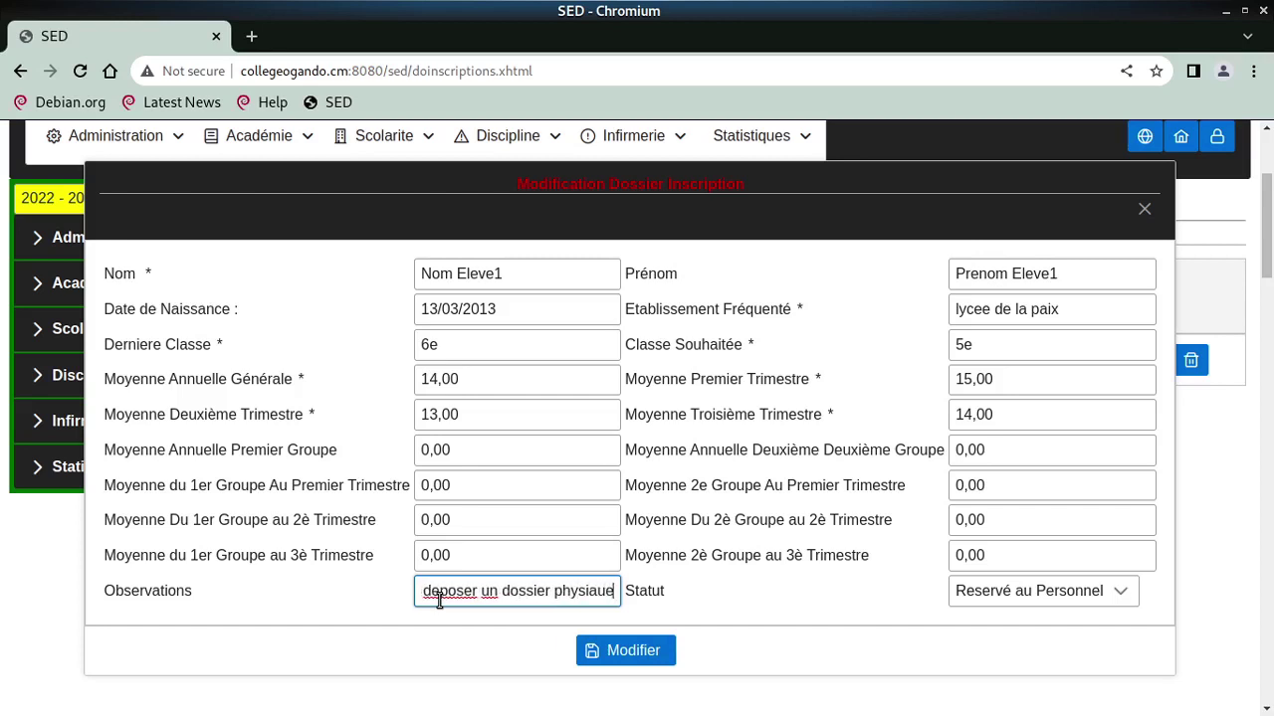
pyautogui.press('BackSpace')
pyautogui.press('BackSpace')
pyautogui.press('BackSpace')
pyautogui.write('que')
# Set the dossier's status to En Cours de Traitement and save the modification
pyautogui.click(982, 591)
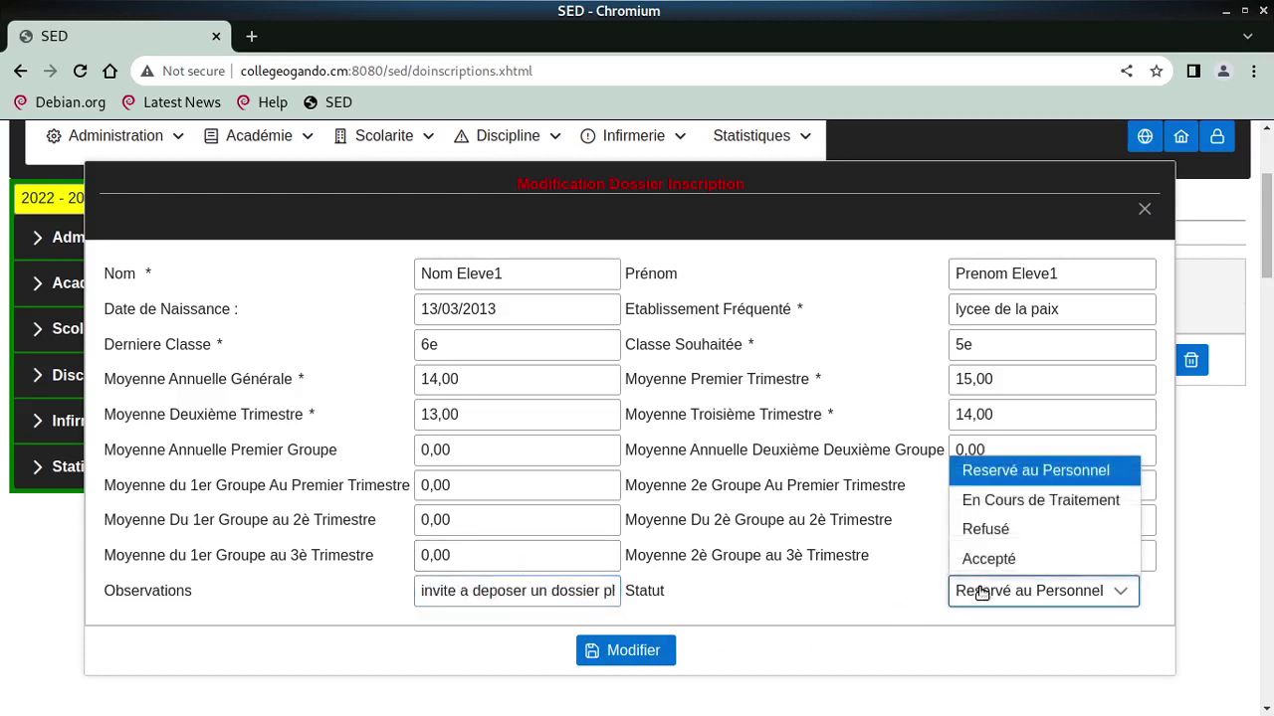
pyautogui.click(1010, 506)
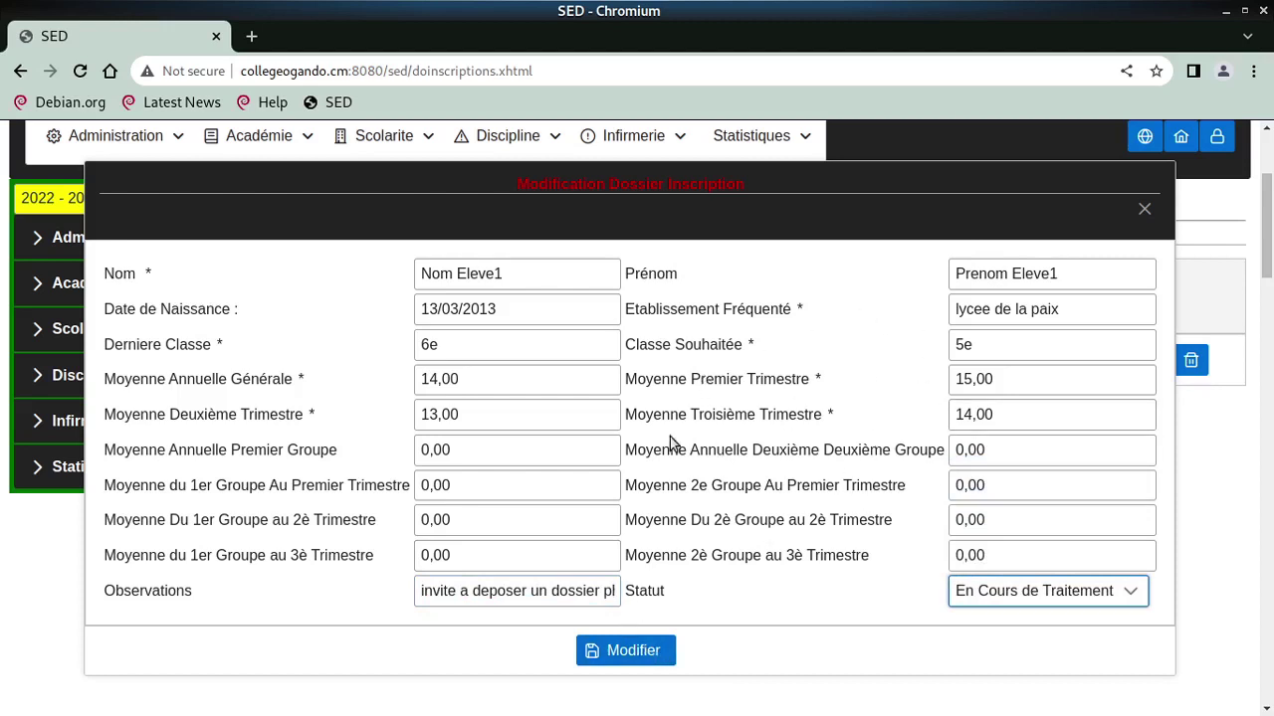
pyautogui.click(465, 378)
pyautogui.click(624, 653)
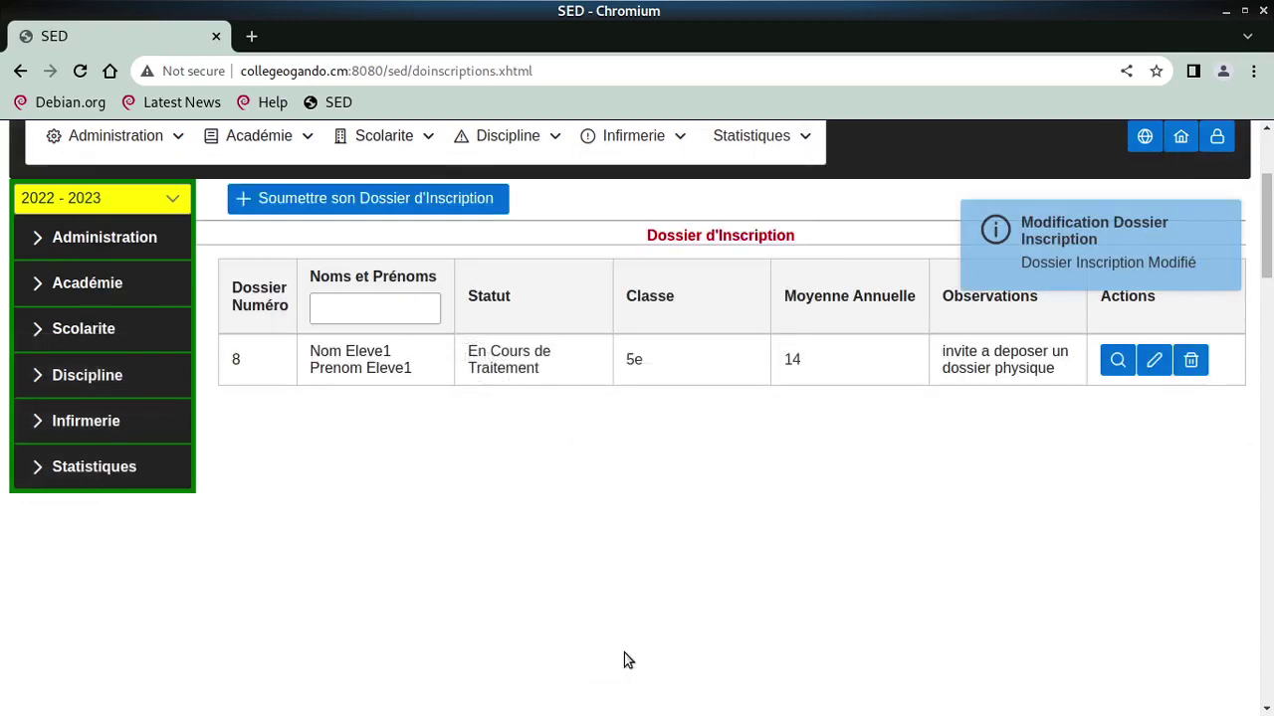
# Open the access tickets list under Administration > Privileges > Edition > Tickets
pyautogui.scroll(2, 804, 305)
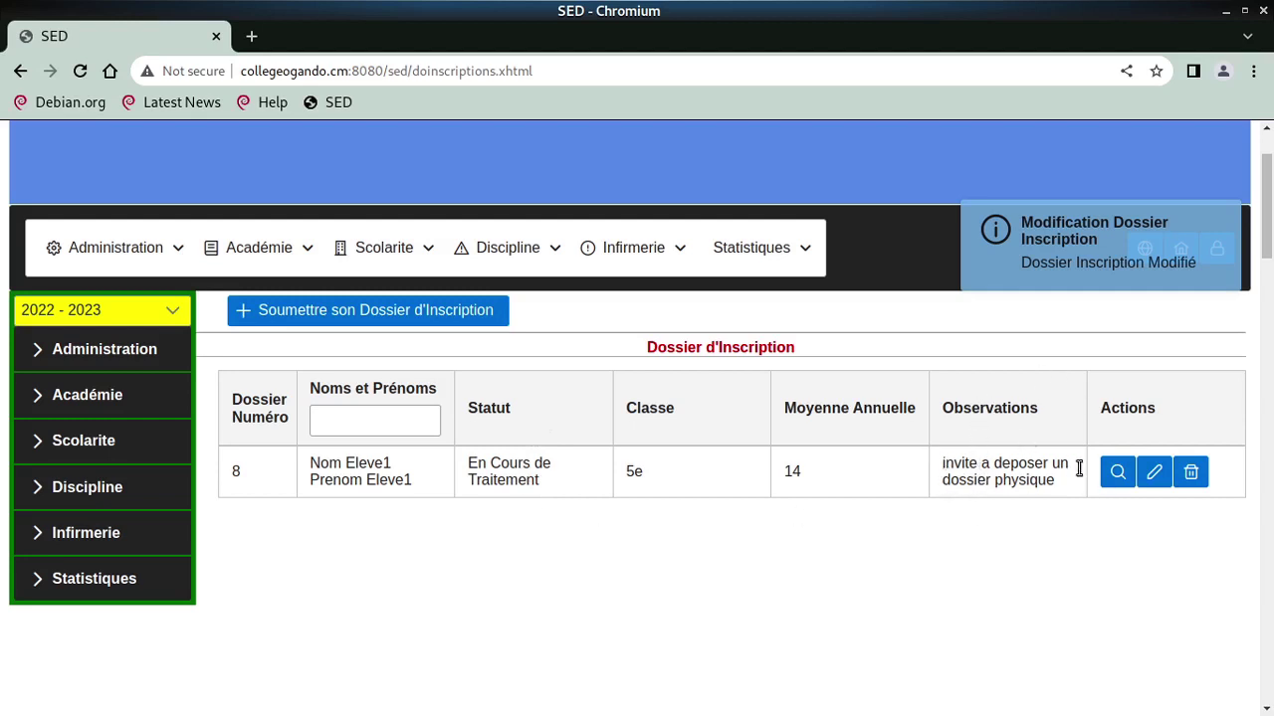
pyautogui.scroll(2, 1090, 468)
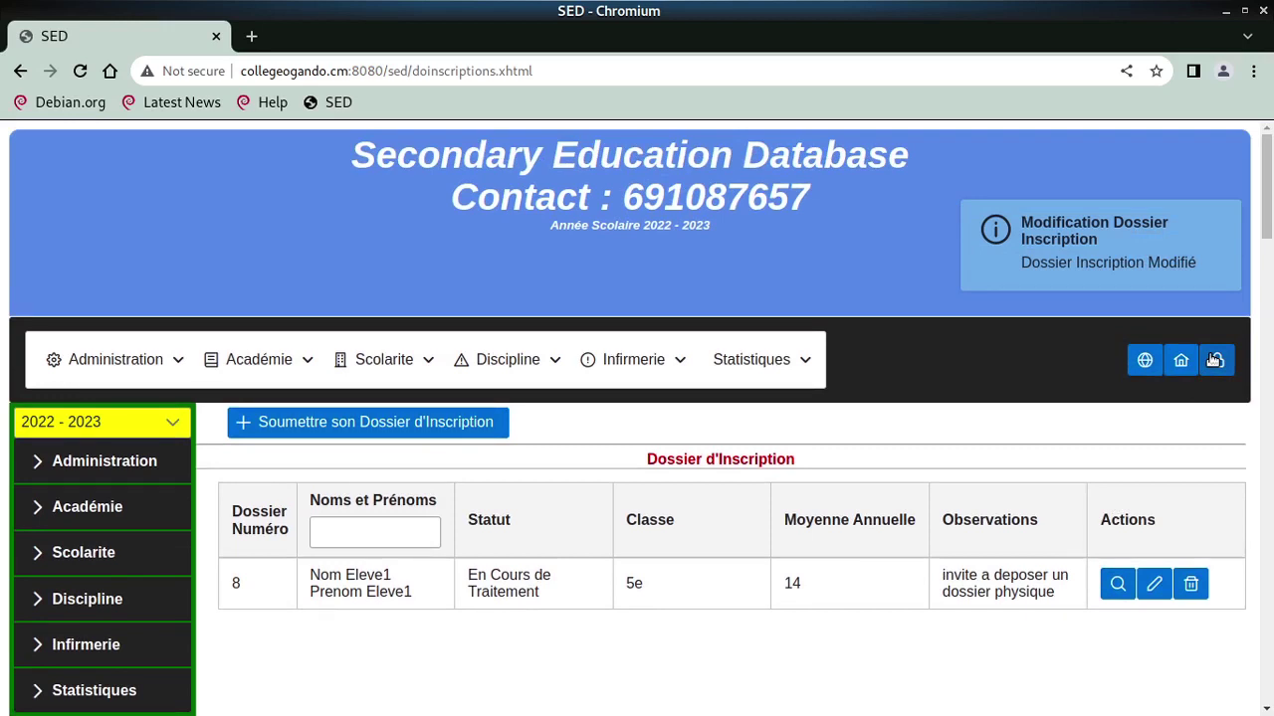
pyautogui.moveTo(109, 359)
pyautogui.moveTo(139, 458)
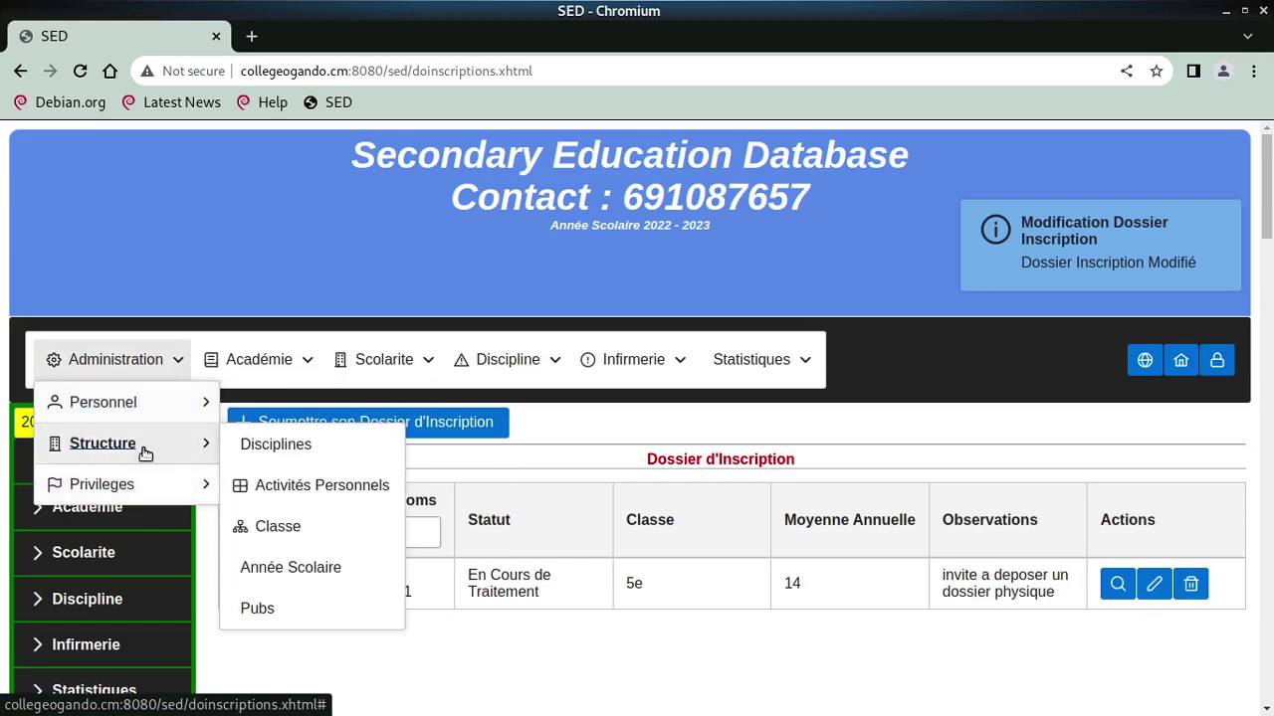
pyautogui.moveTo(179, 489)
pyautogui.moveTo(385, 487)
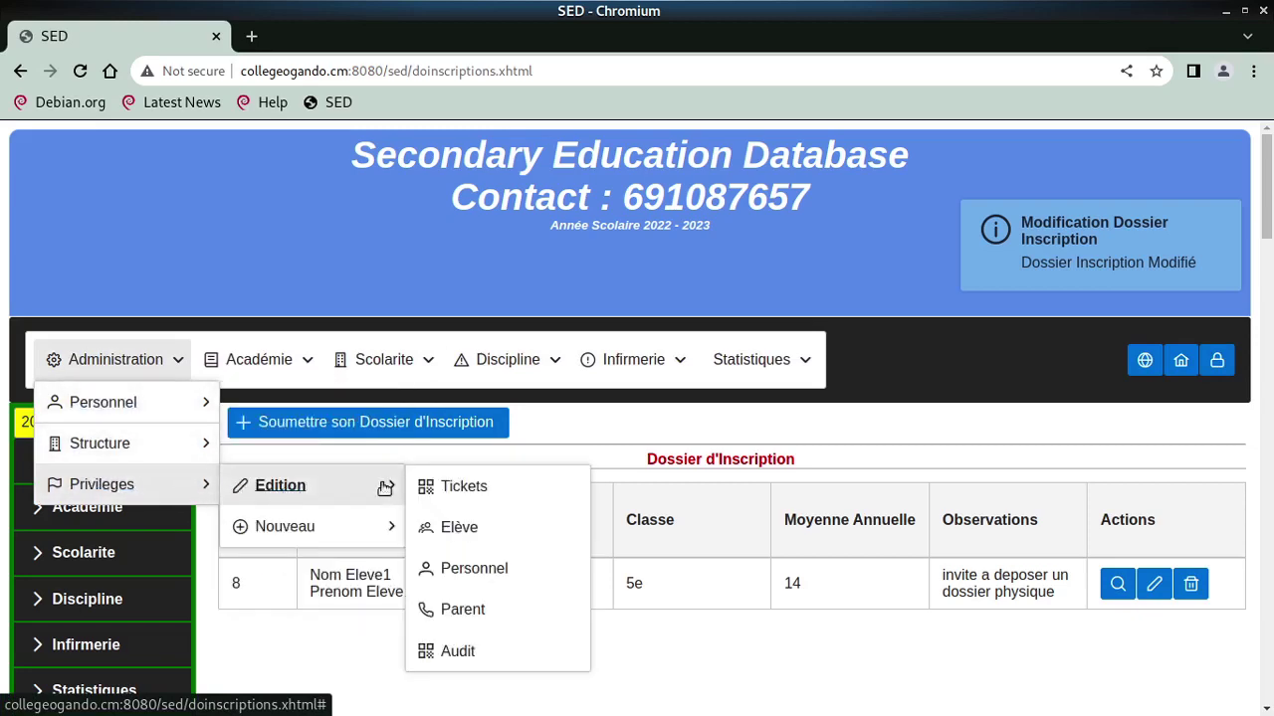
pyautogui.click(482, 495)
# Copy ticket 4's access code and log out of the staff account
pyautogui.scroll(-2, 500, 498)
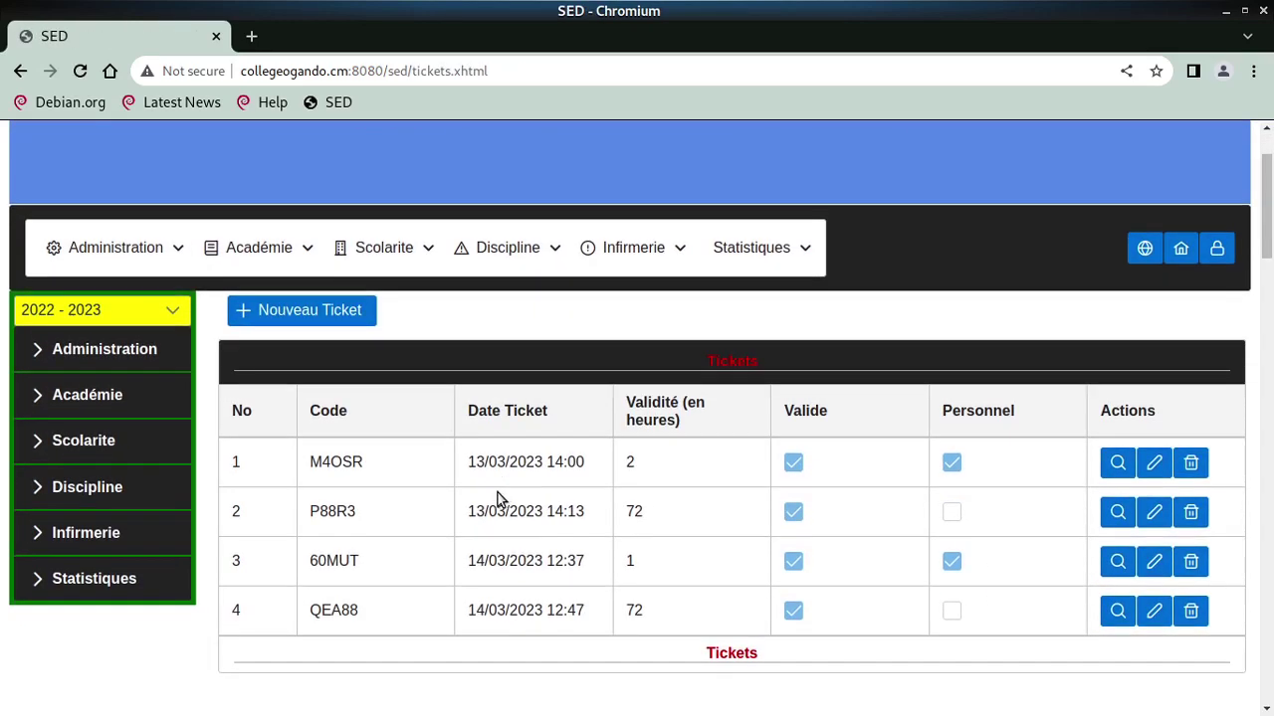
pyautogui.rightClick(343, 613)
pyautogui.hotkey('ctrl', 'c')
pyautogui.click(406, 485)
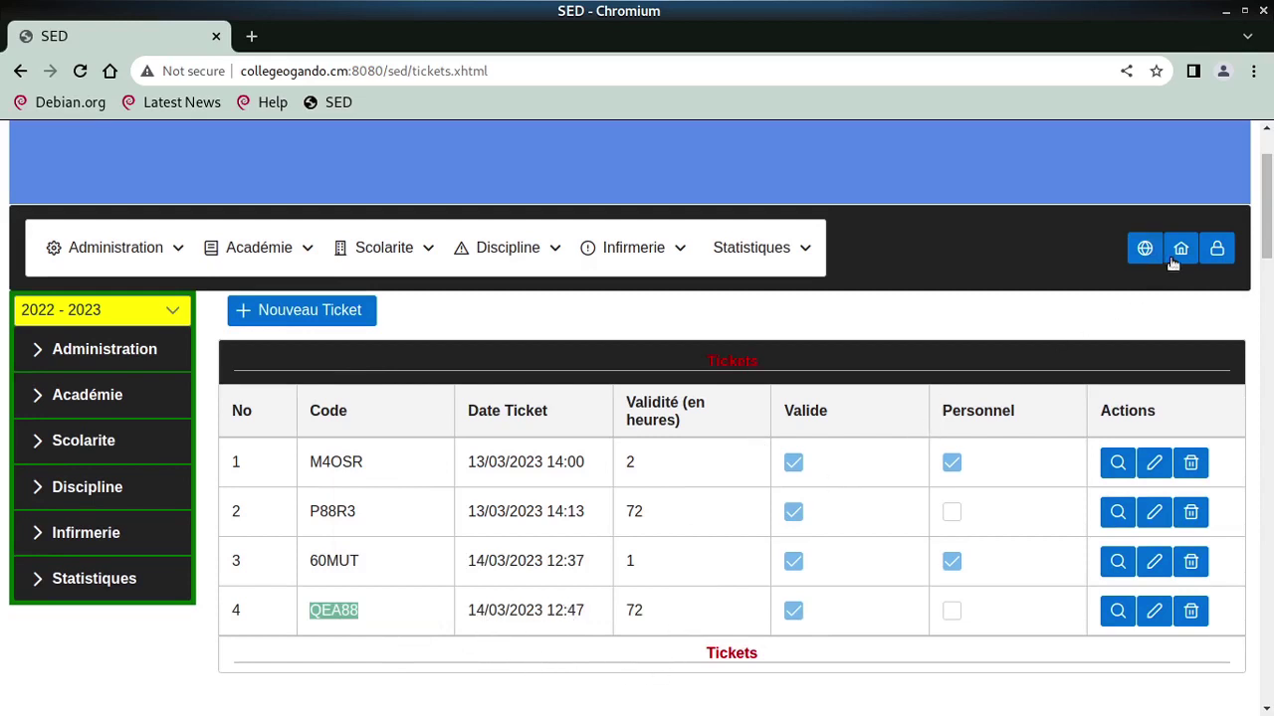
pyautogui.click(1216, 247)
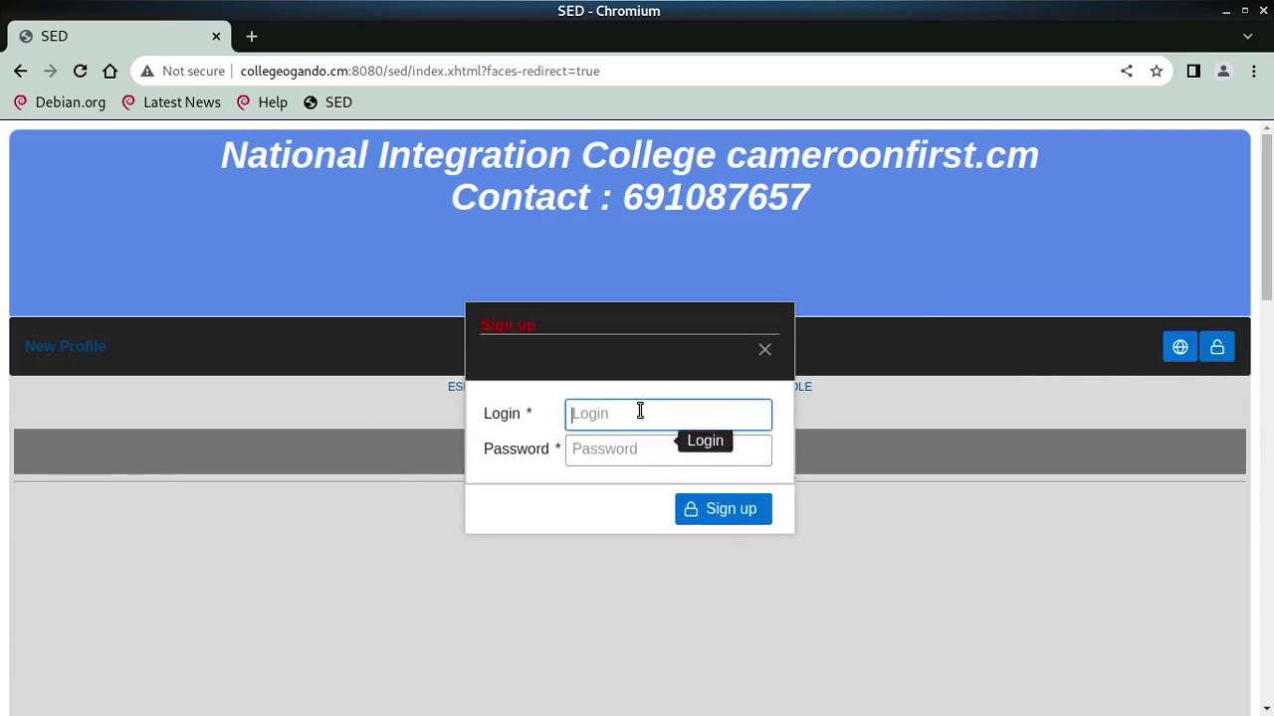
# Sign in with the student account and its password
pyautogui.write('el')
pyautogui.press('Tab')
pyautogui.write('eleve1')
pyautogui.press('Return')
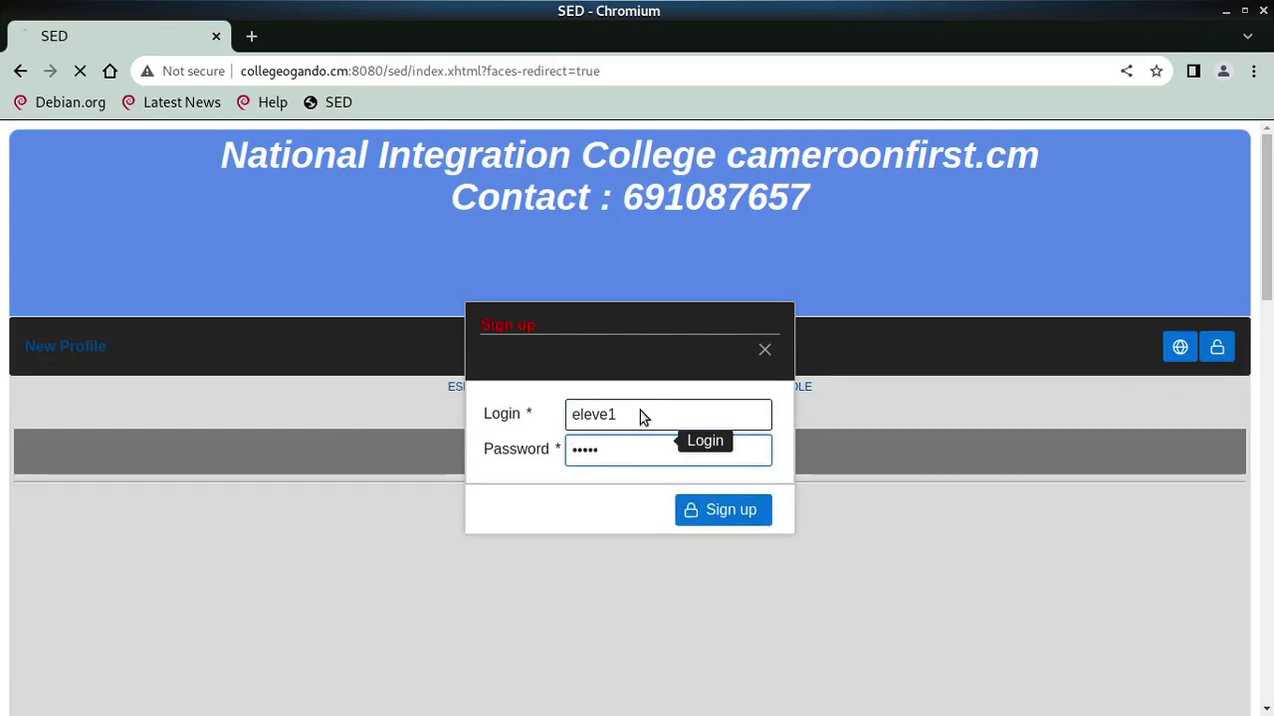
pyautogui.scroll(-1, 64, 587)
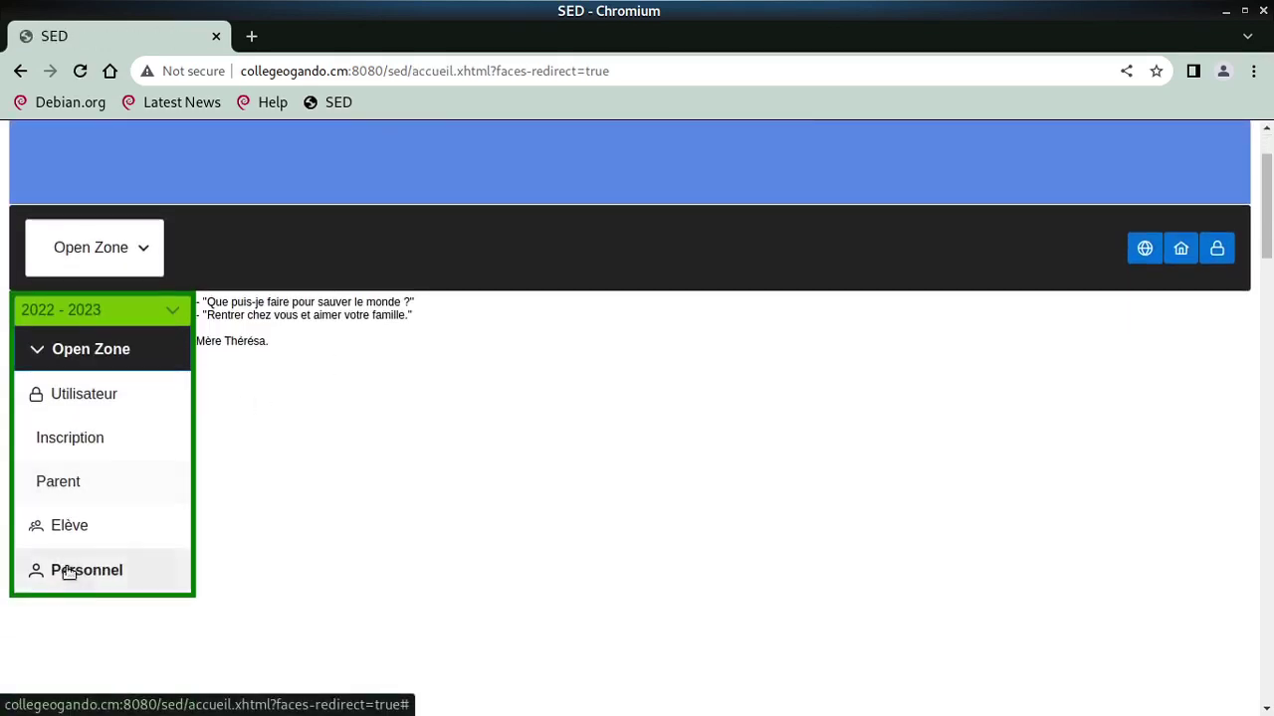
# Paste the copied ticket code into the student area's code prompt and validate it
pyautogui.click(93, 538)
pyautogui.click(608, 438)
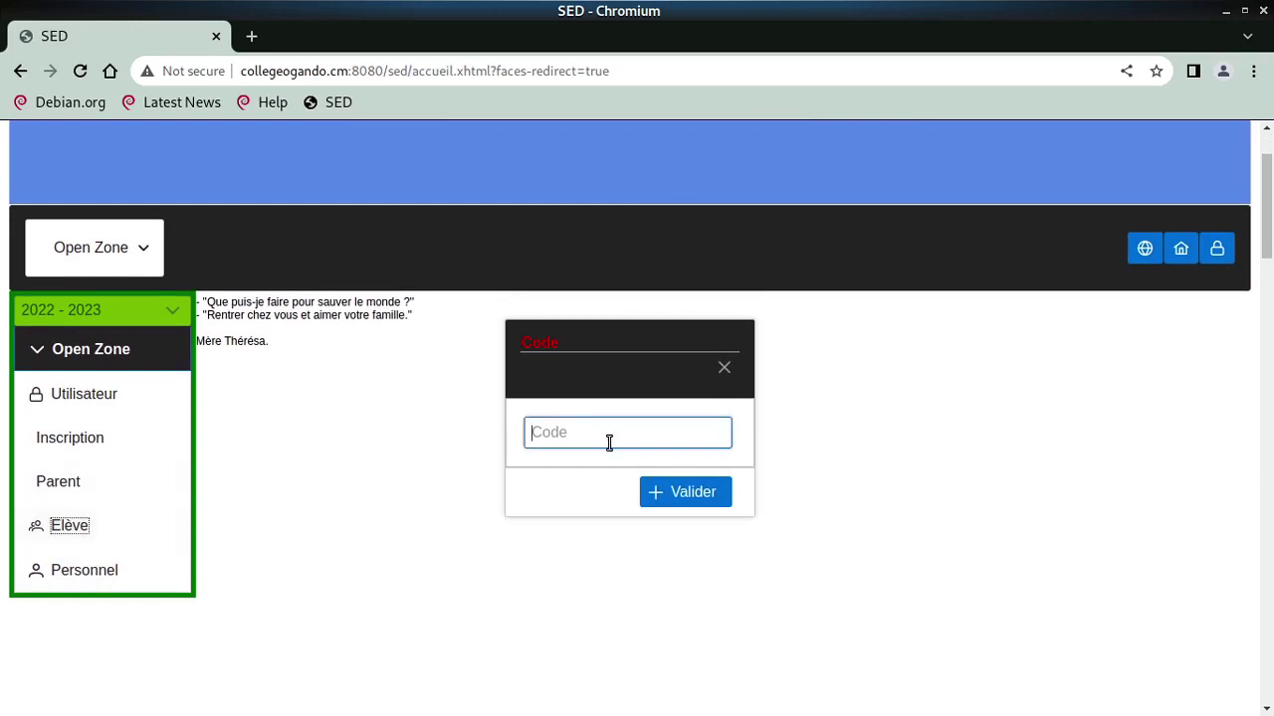
pyautogui.rightClick(608, 435)
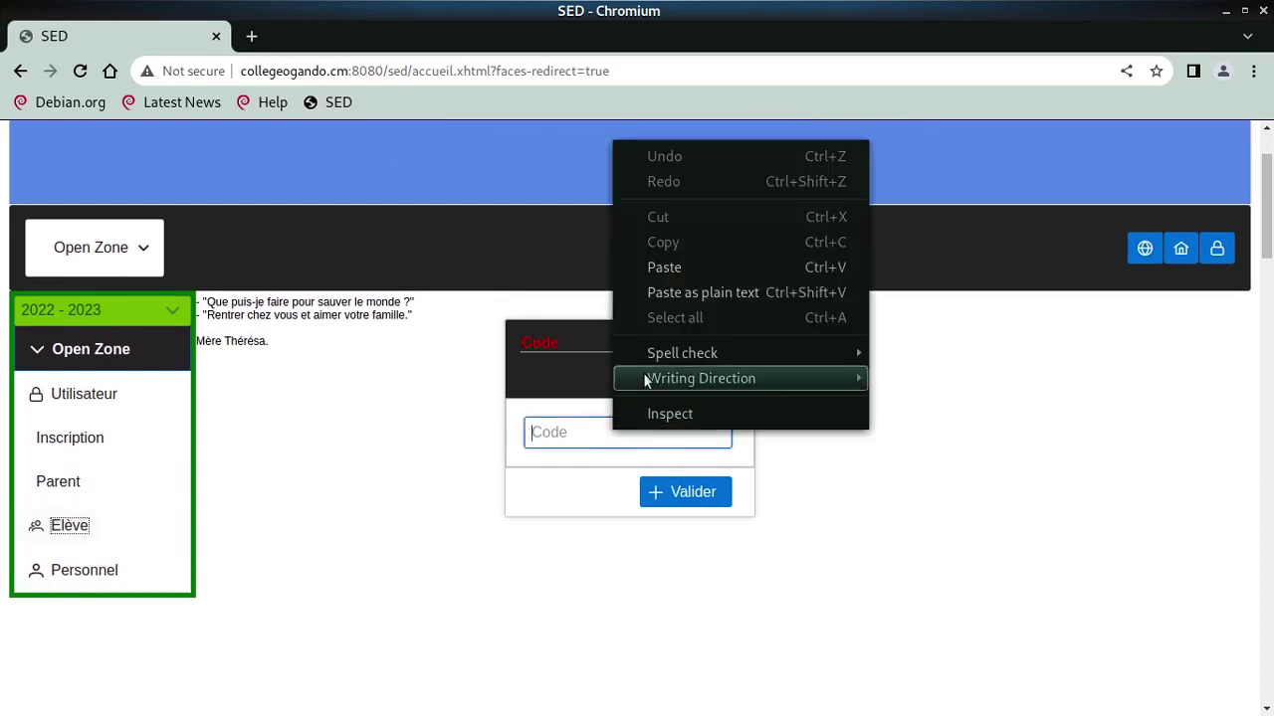
pyautogui.click(675, 267)
pyautogui.click(710, 500)
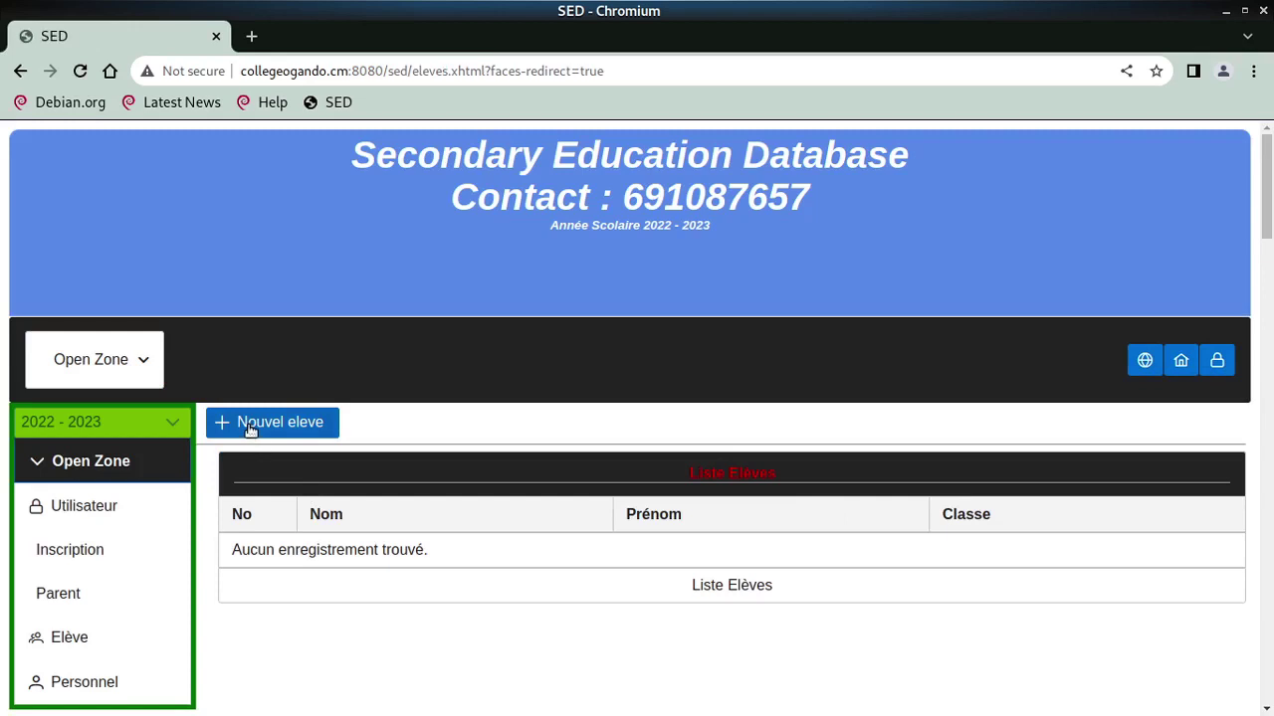
# Open a Nouvel Eleve form, close it without saving, and sign out
pyautogui.click(247, 426)
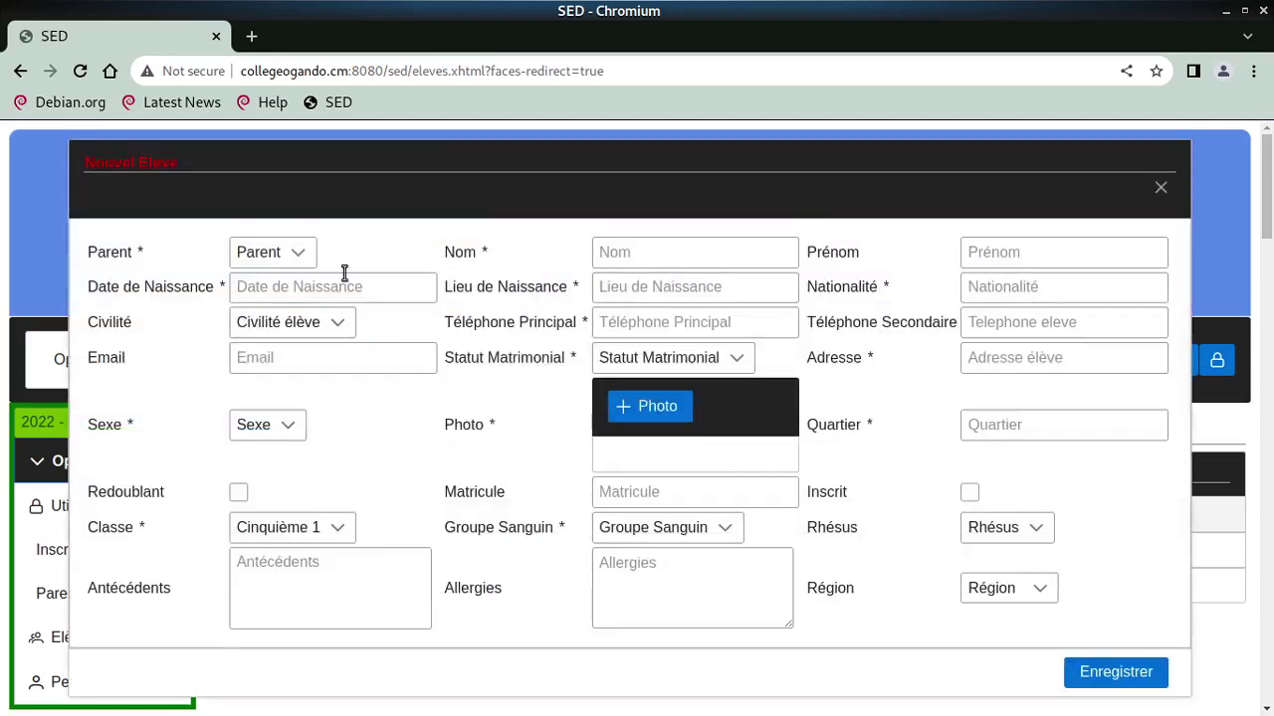
pyautogui.click(294, 253)
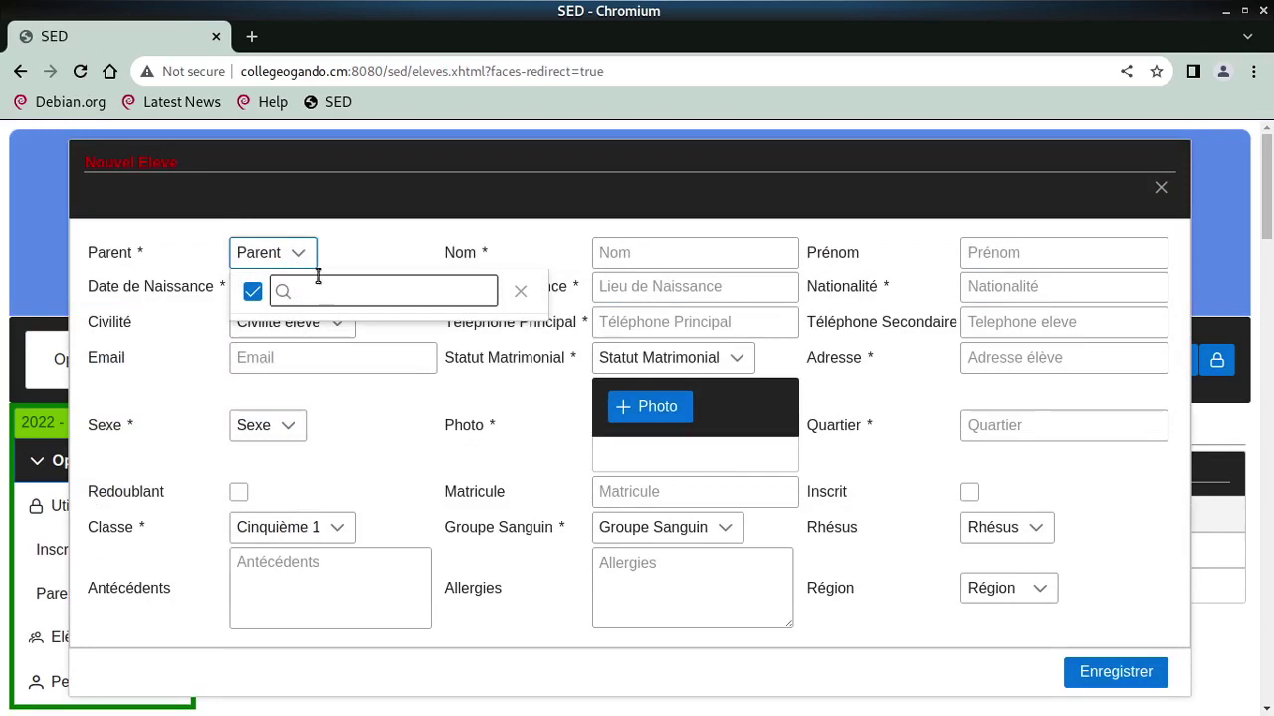
pyautogui.press('Escape')
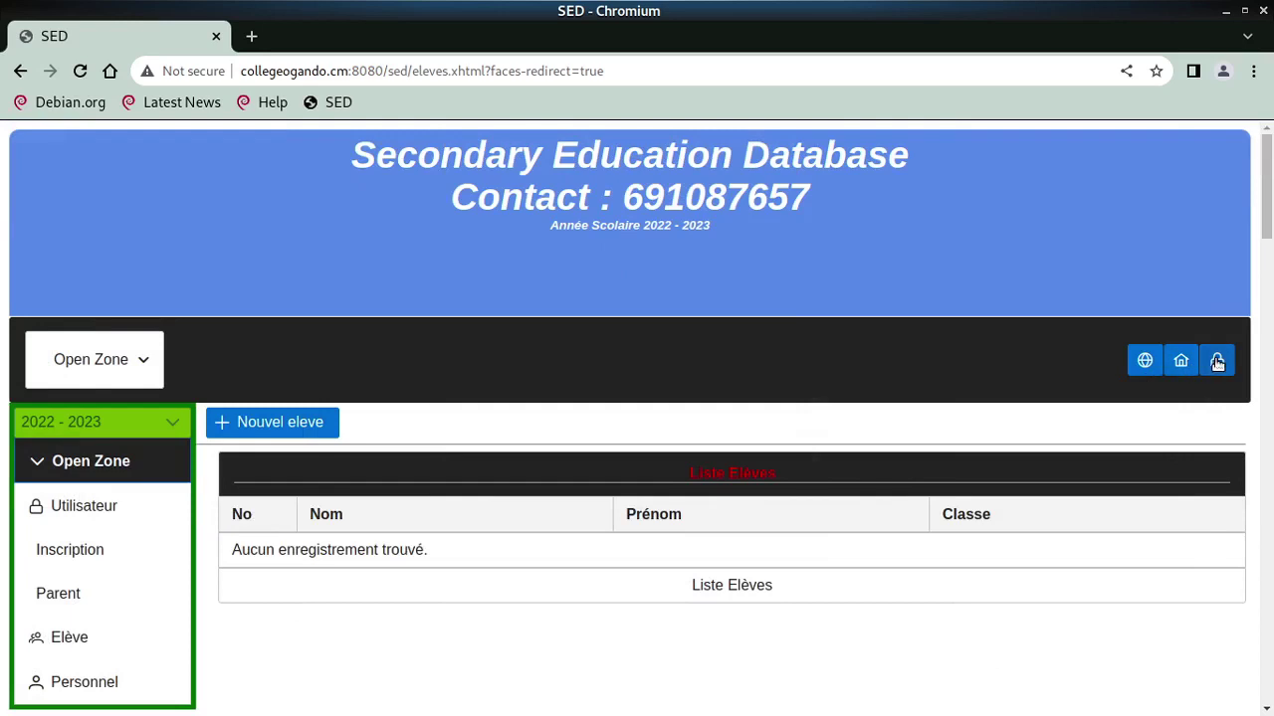
pyautogui.click(1216, 360)
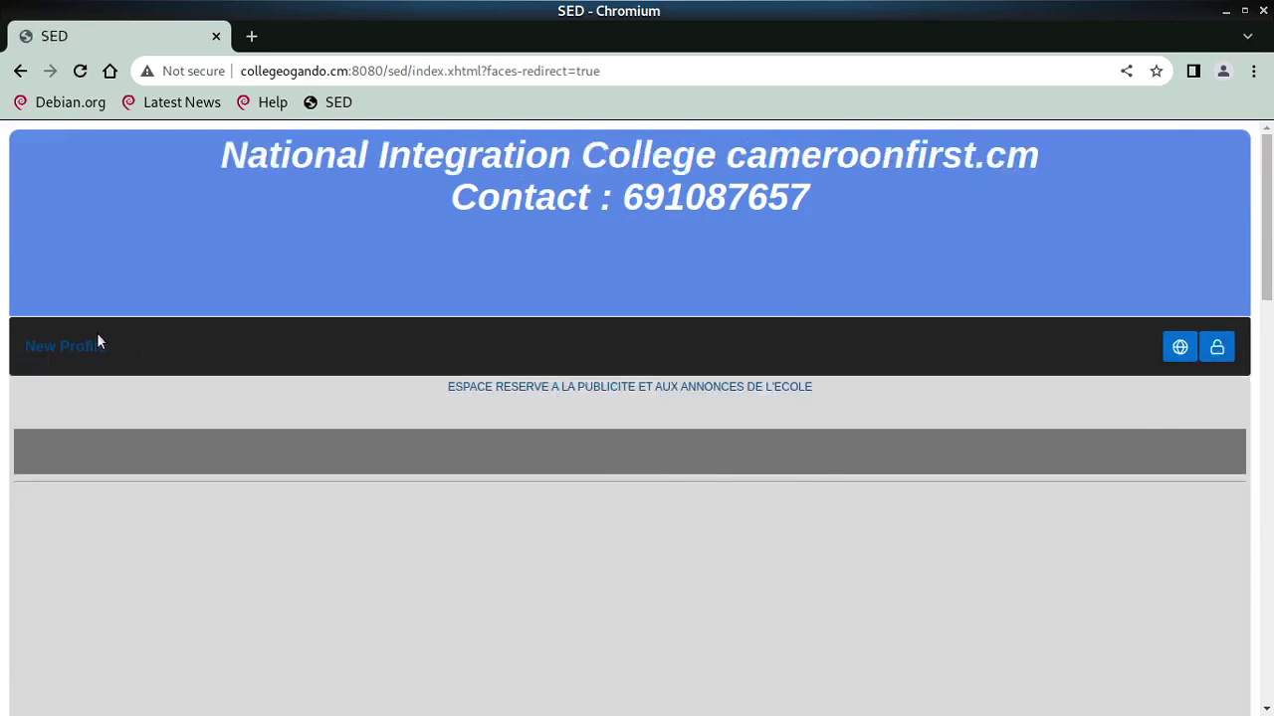
# Return to the public home page and sign in as parent1 with its password
pyautogui.click(80, 349)
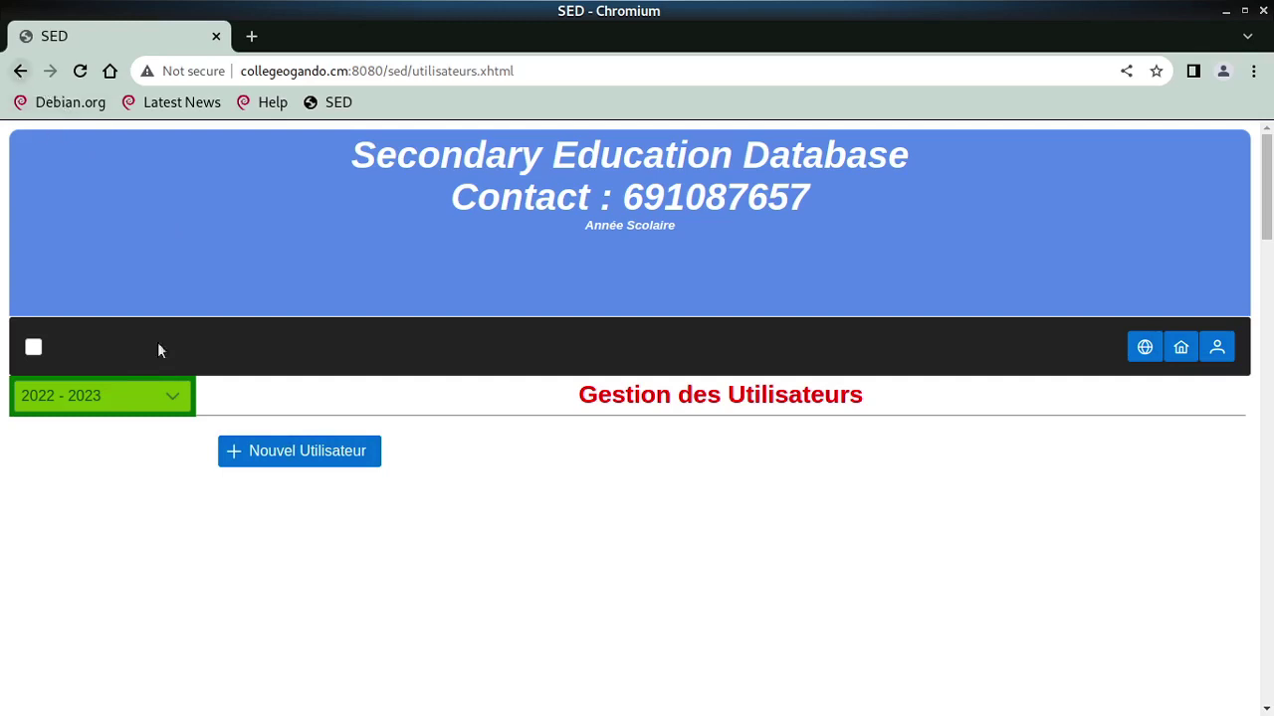
pyautogui.click(22, 74)
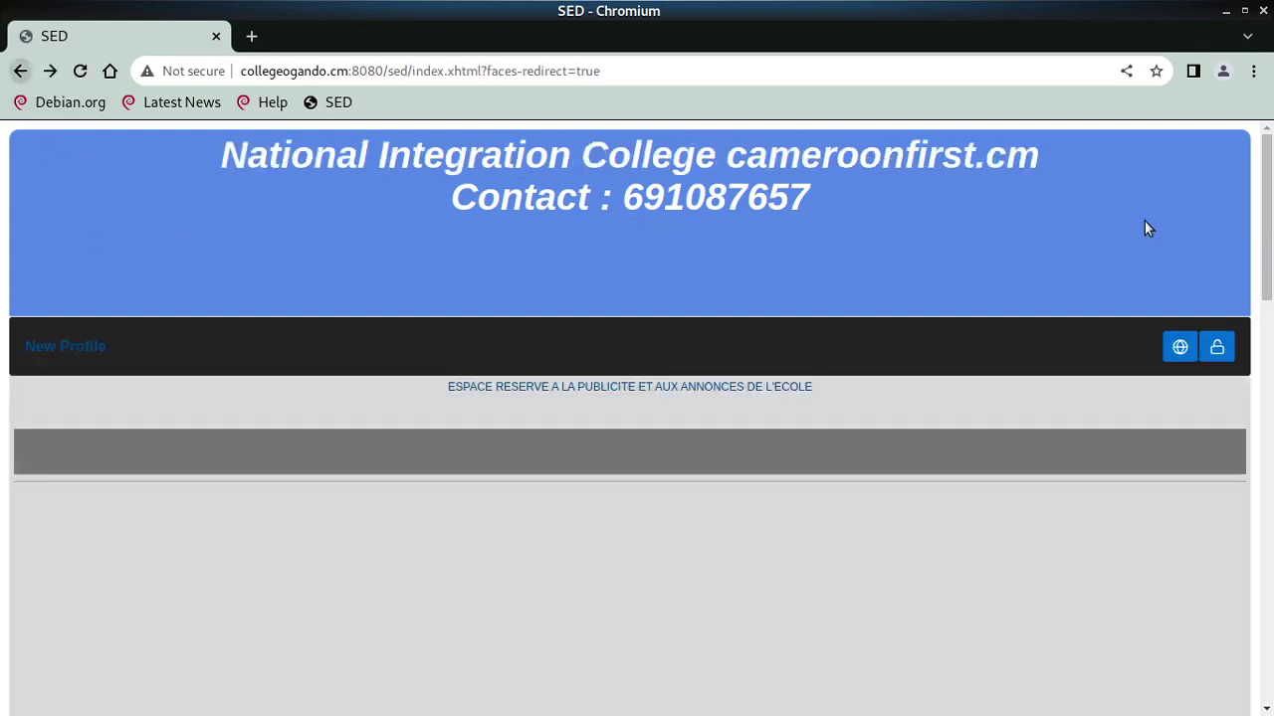
pyautogui.click(1216, 348)
pyautogui.write('parent1')
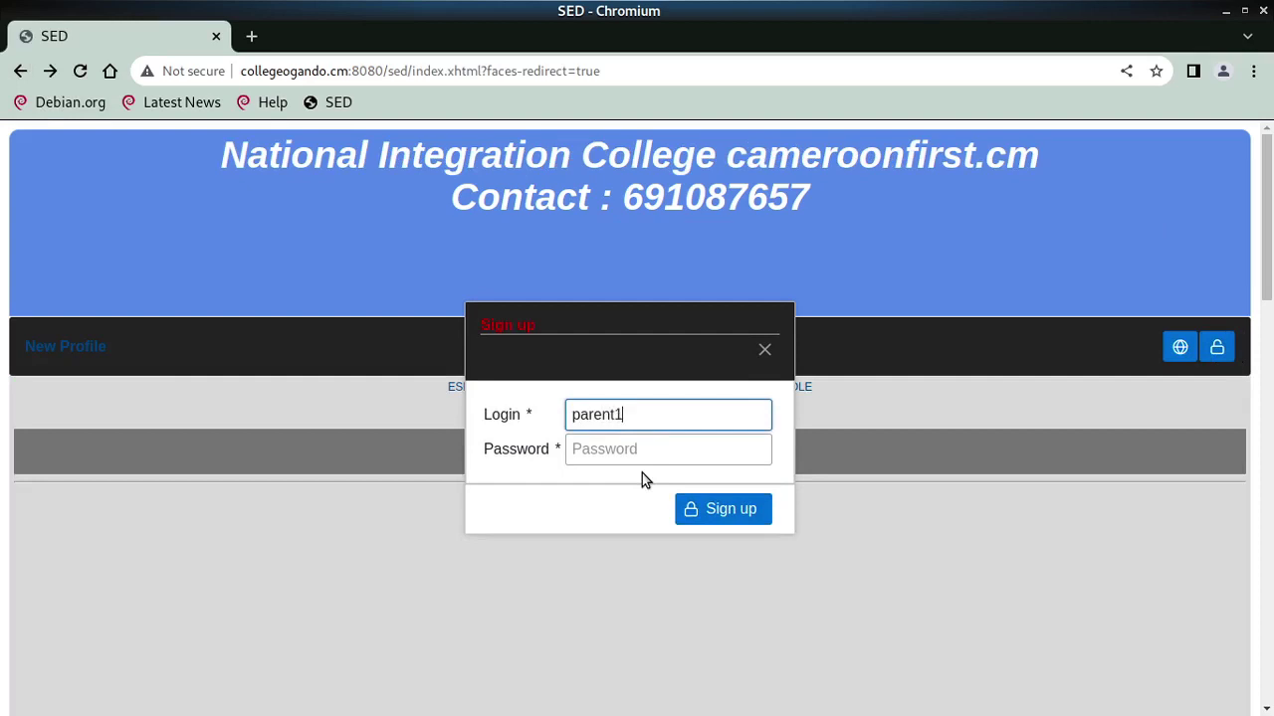
pyautogui.press('Tab')
pyautogui.write('123456')
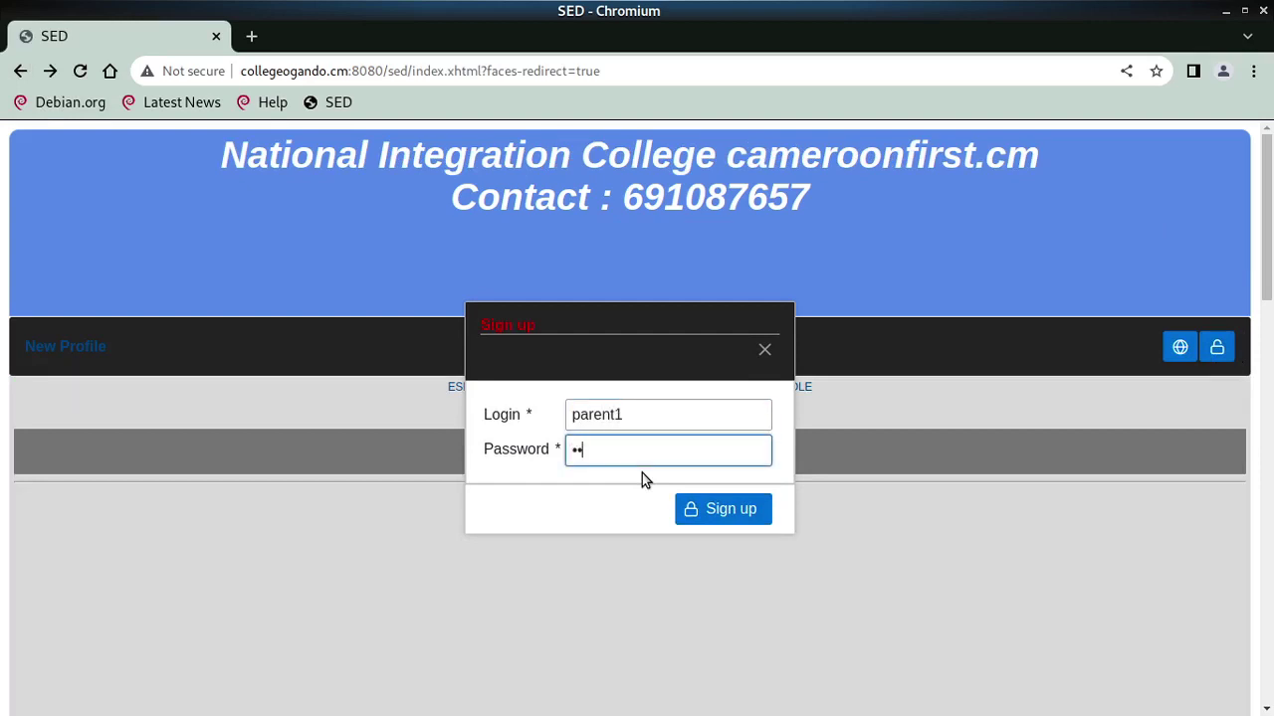
pyautogui.press('Return')
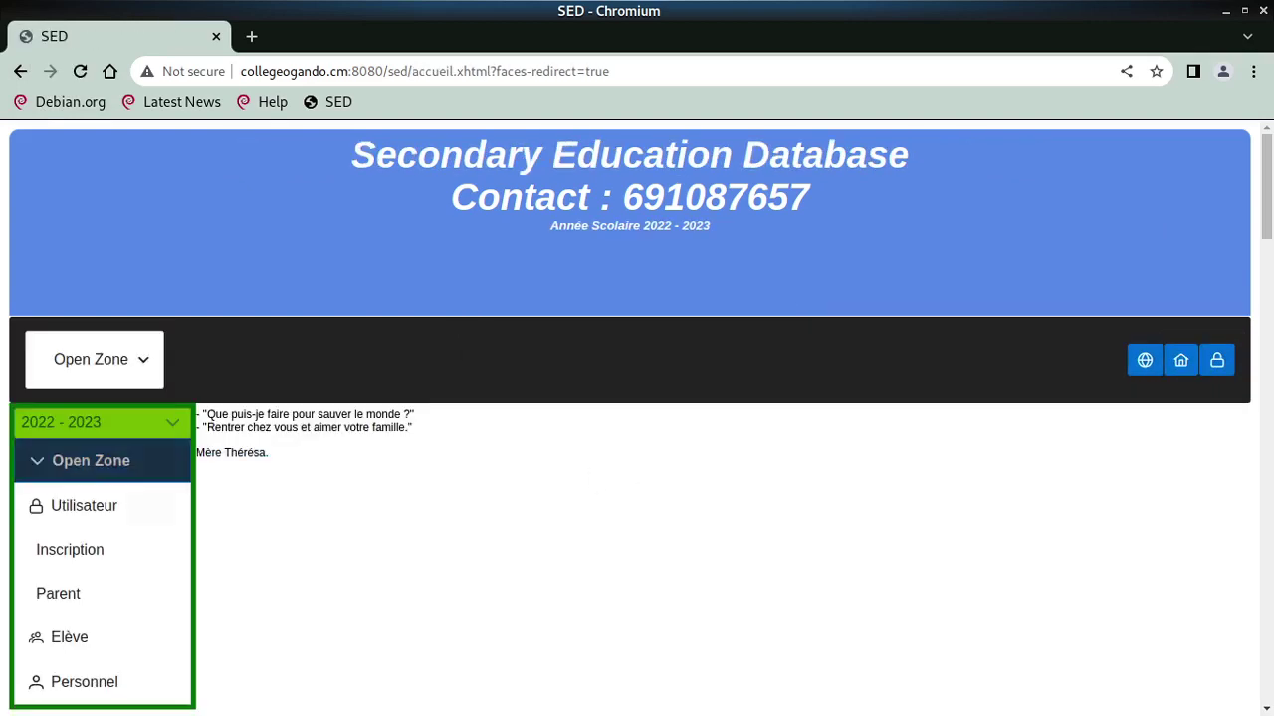
# Paste the copied ticket code into the Parent area's Code field and validate it
pyautogui.click(59, 591)
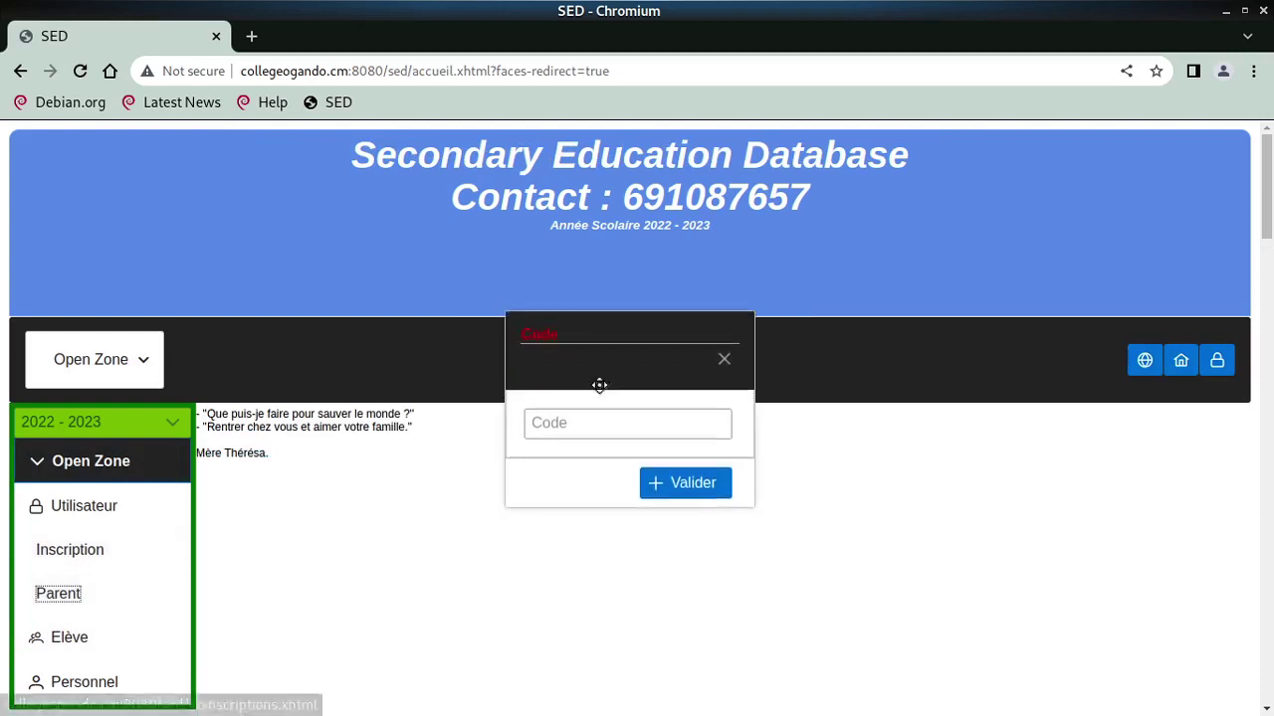
pyautogui.click(617, 438)
pyautogui.rightClick(625, 438)
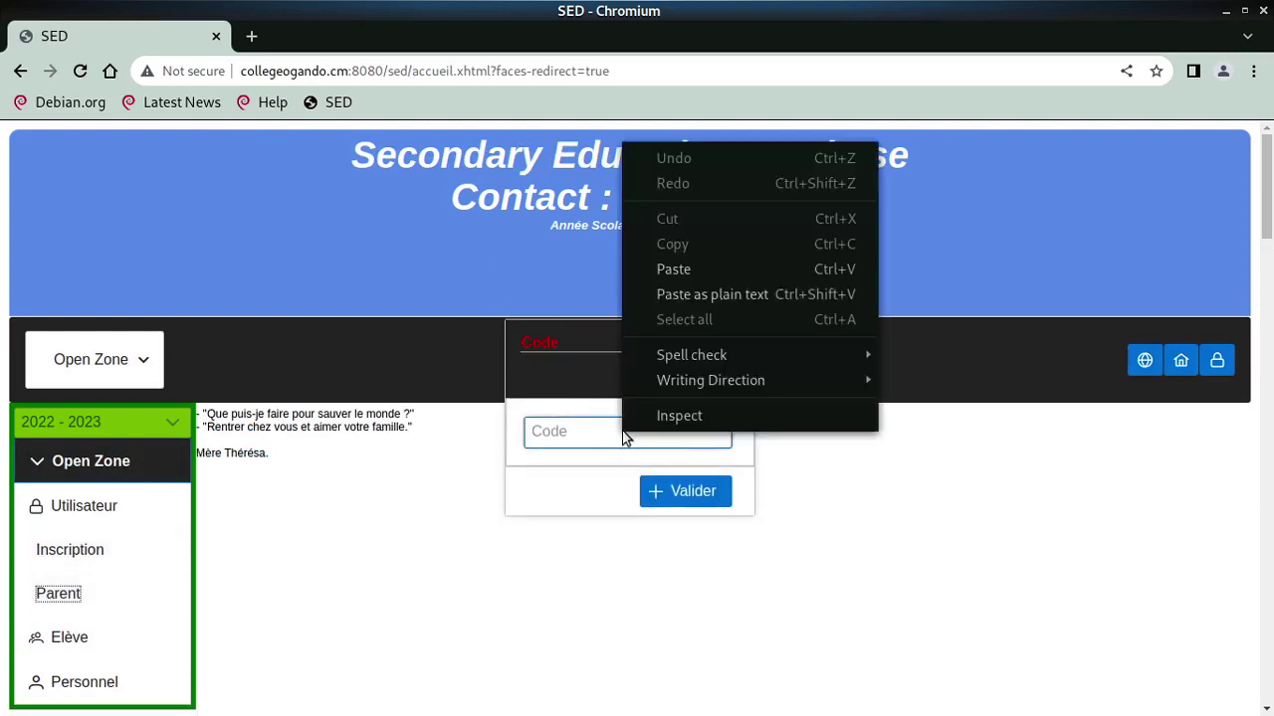
pyautogui.click(673, 271)
pyautogui.click(706, 489)
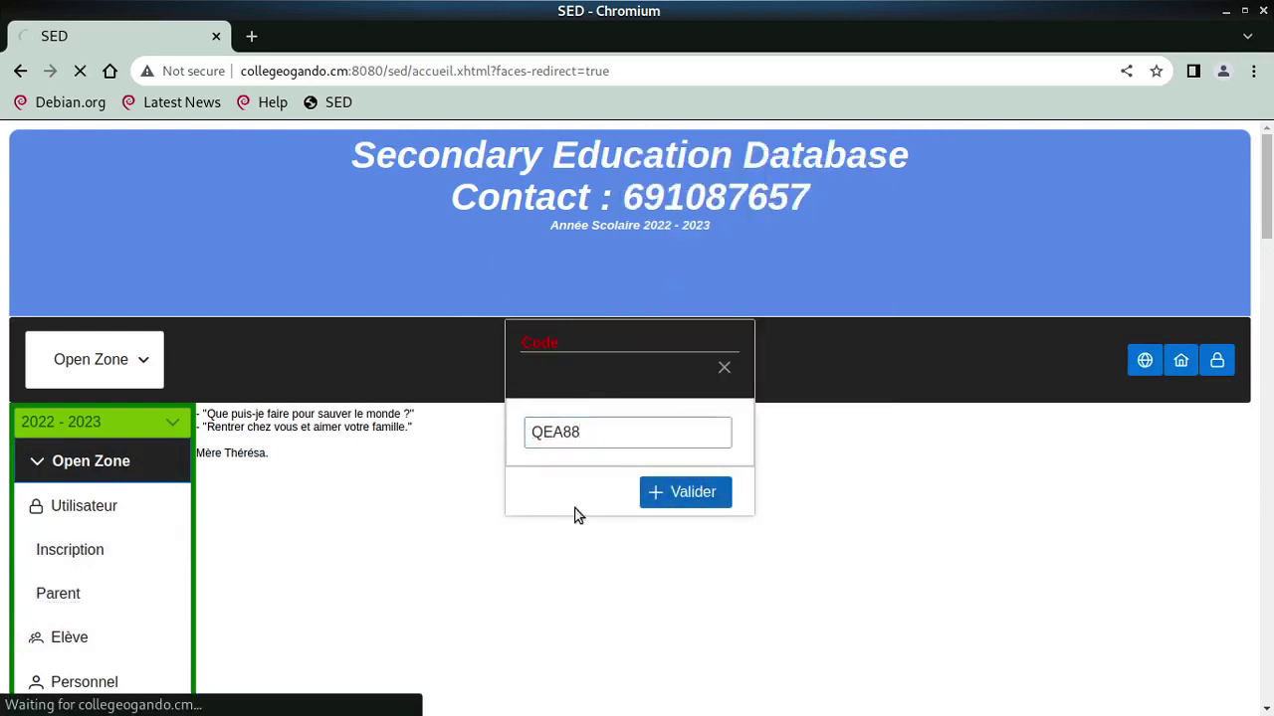
# Start a new parent record with surname, first name, nationality Cameroun and title M
pyautogui.click(330, 479)
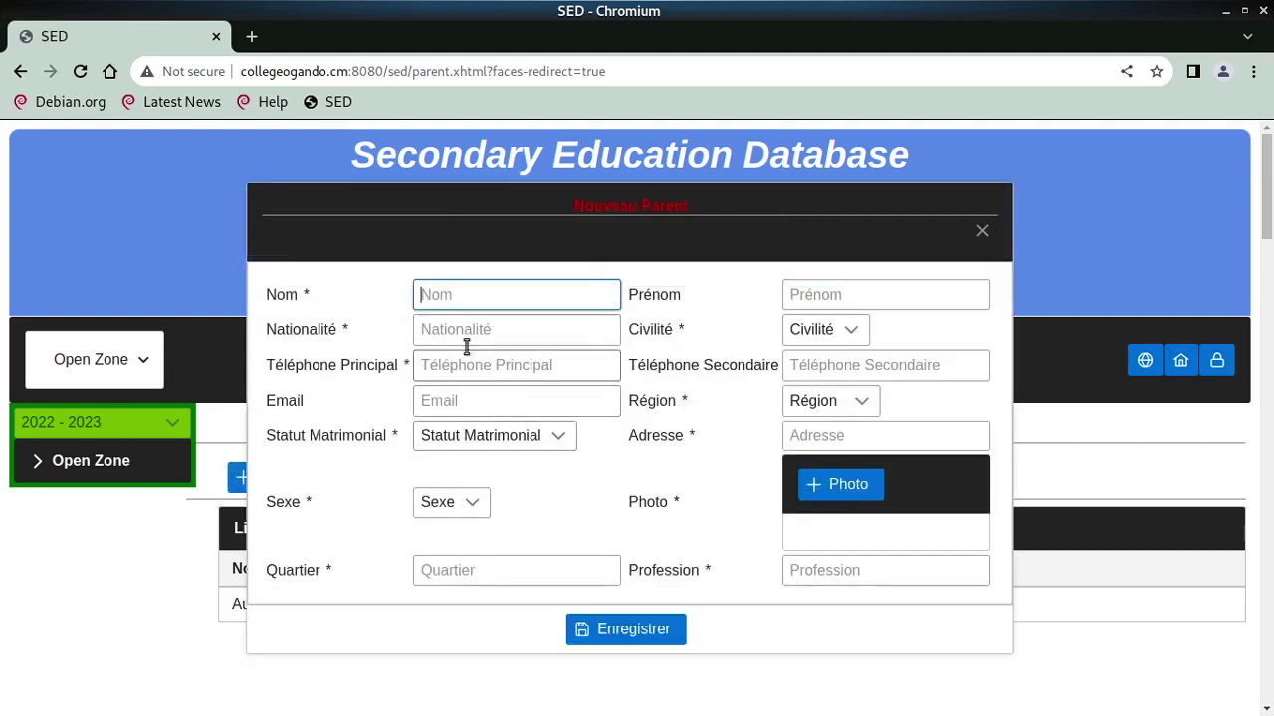
pyautogui.write('Nam Parent1')
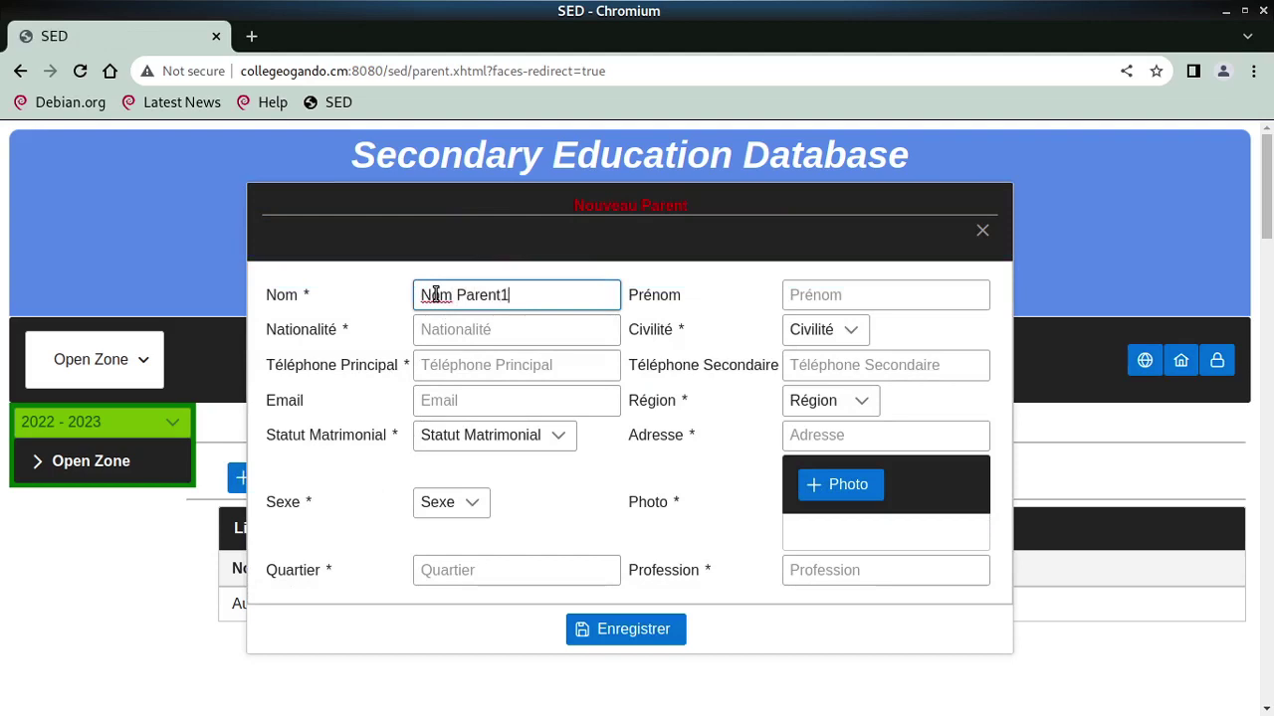
pyautogui.press('Tab')
pyautogui.write('Preno')
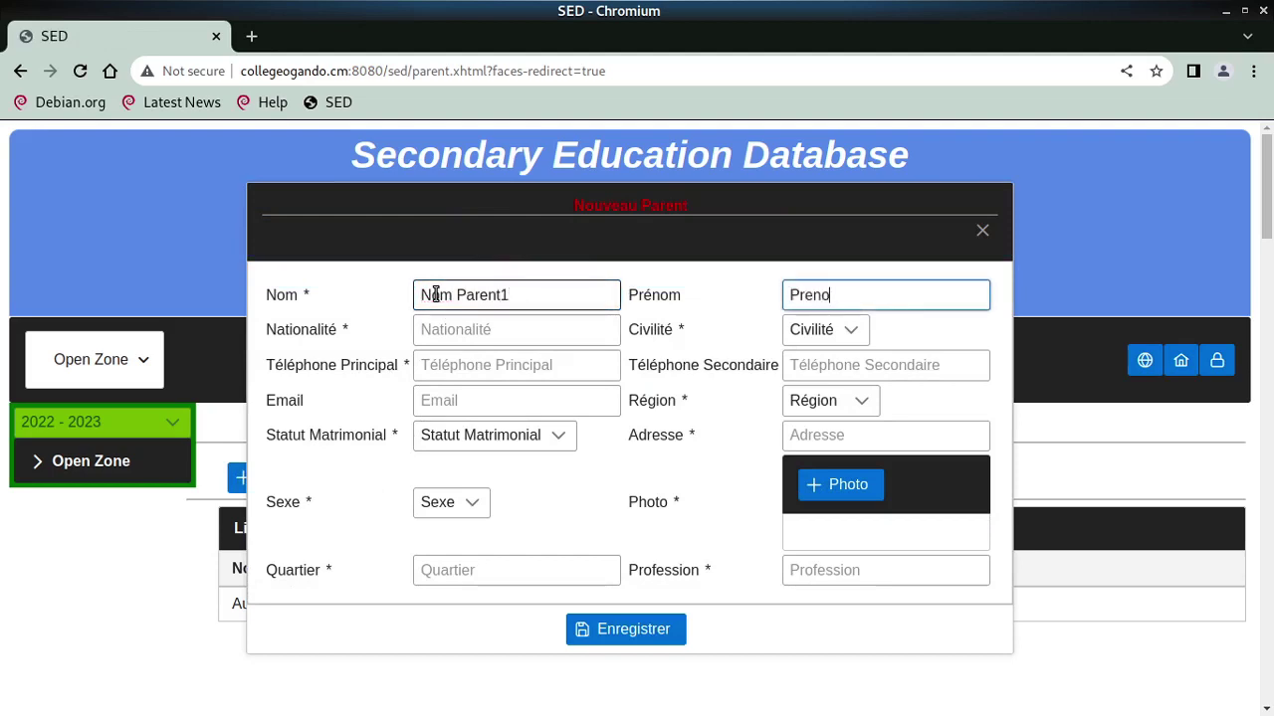
pyautogui.write('m Parnet')
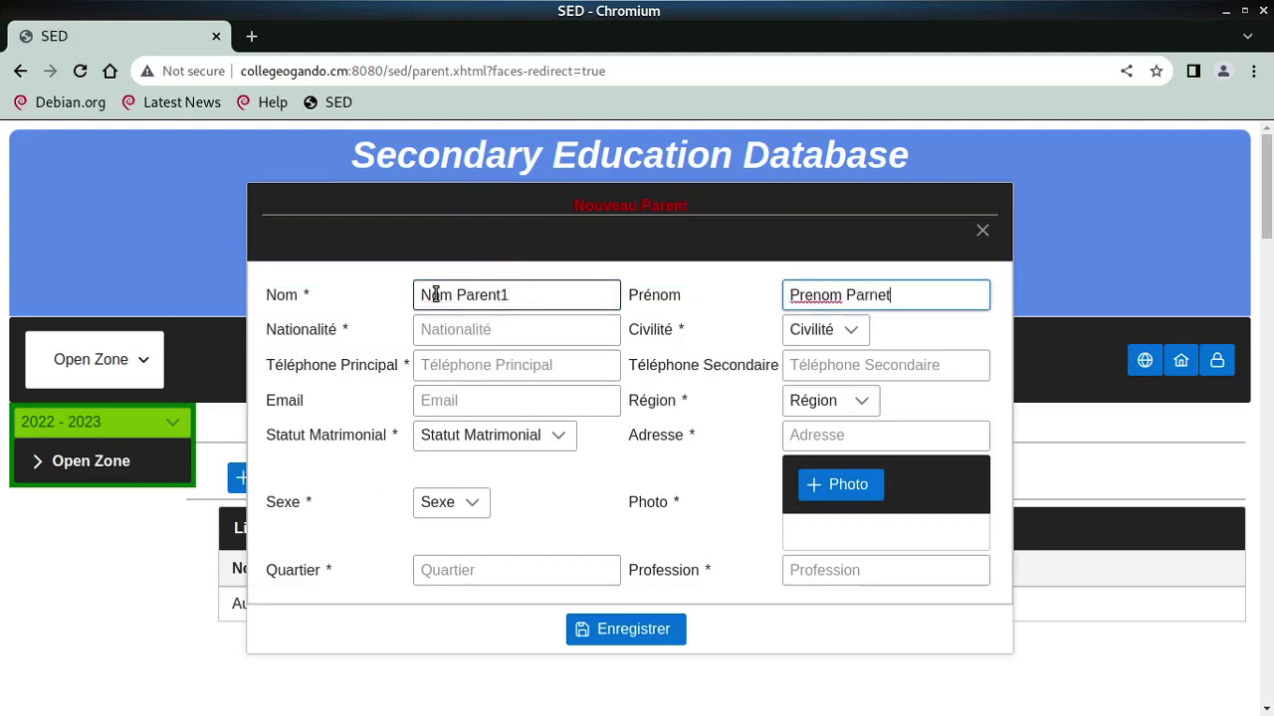
pyautogui.write('1')
pyautogui.press('Tab')
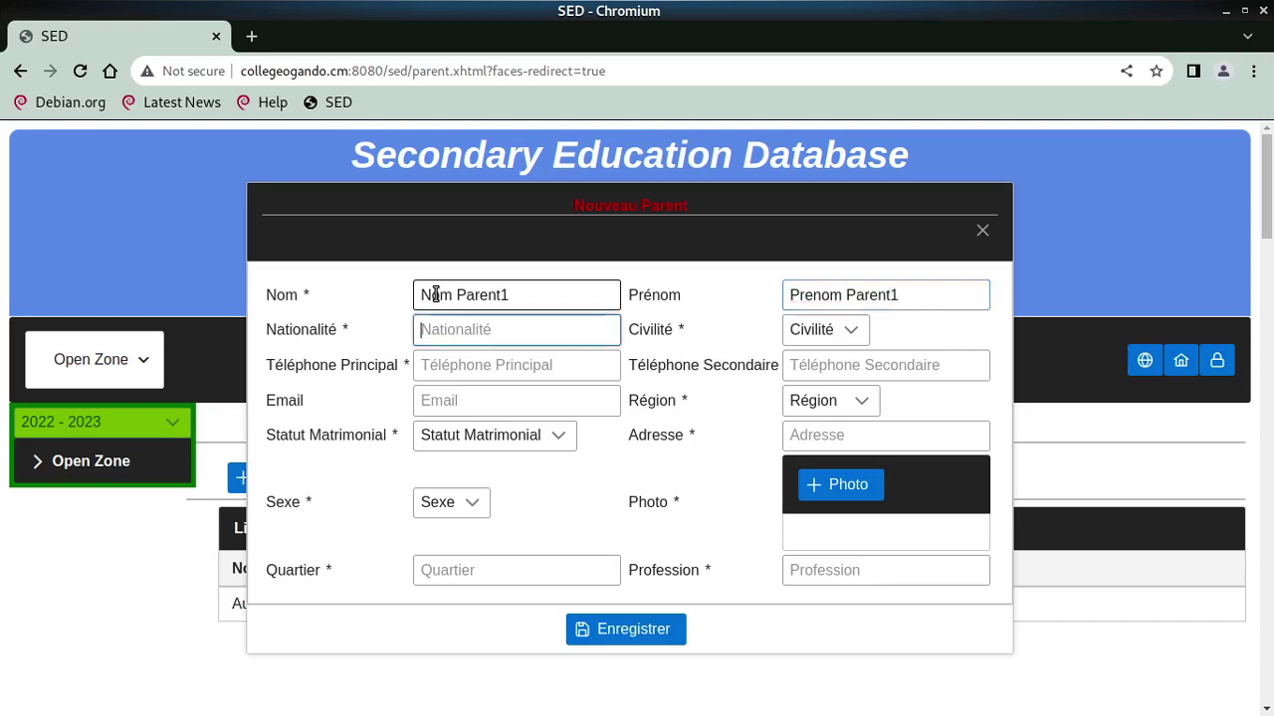
pyautogui.write('Cameroum')
pyautogui.press('BackSpace')
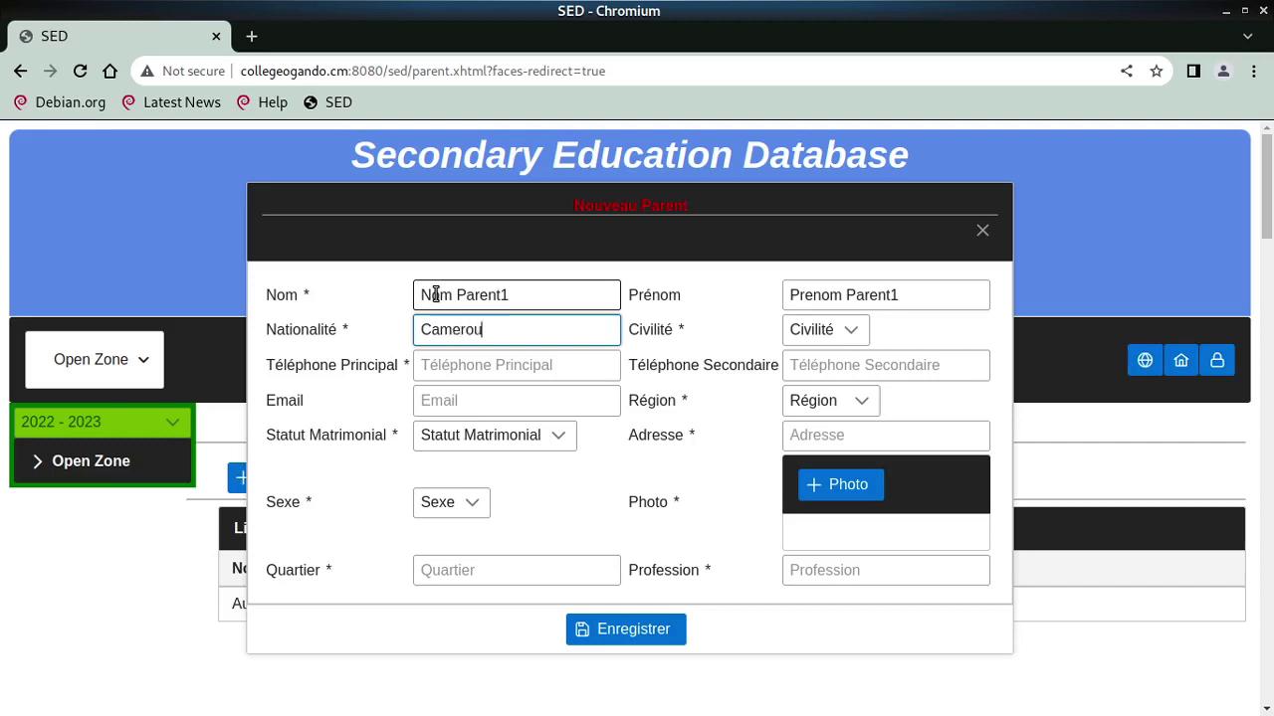
pyautogui.write('n')
pyautogui.press('Tab')
pyautogui.press('space')
pyautogui.press('Down')
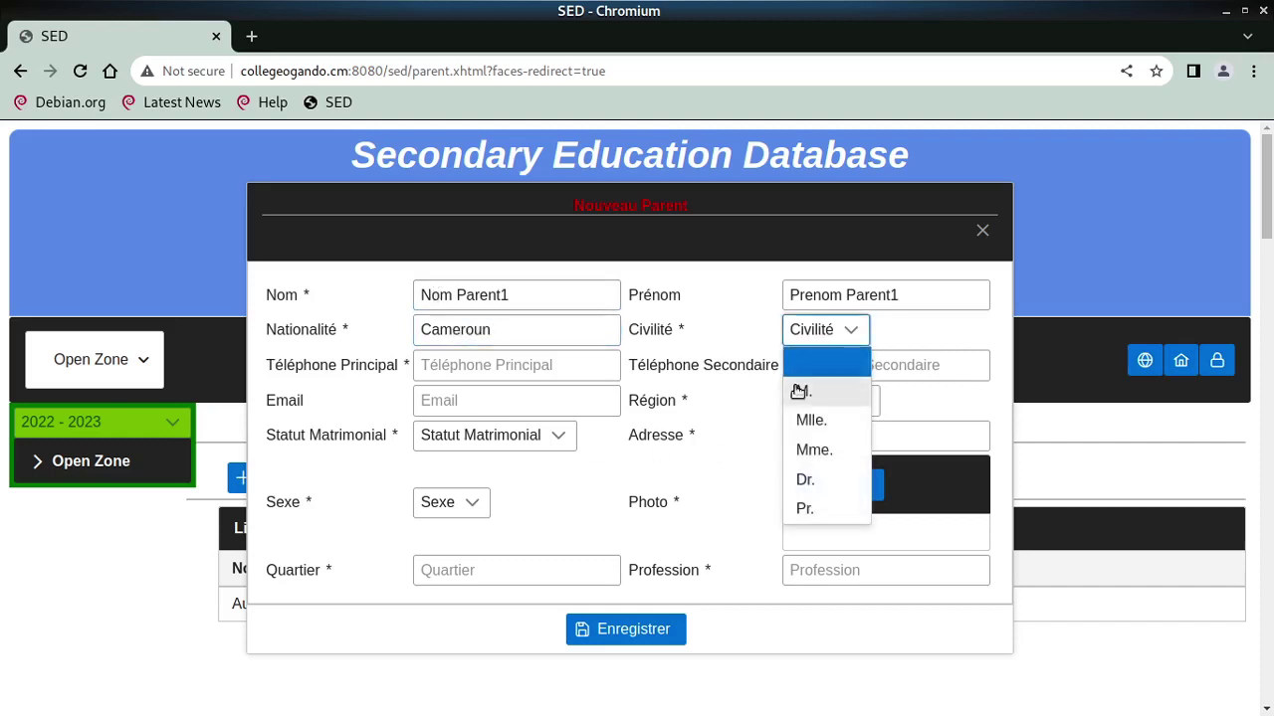
pyautogui.press('Return')
# Enter the parent's main phone number and e-mail address
pyautogui.click(455, 368)
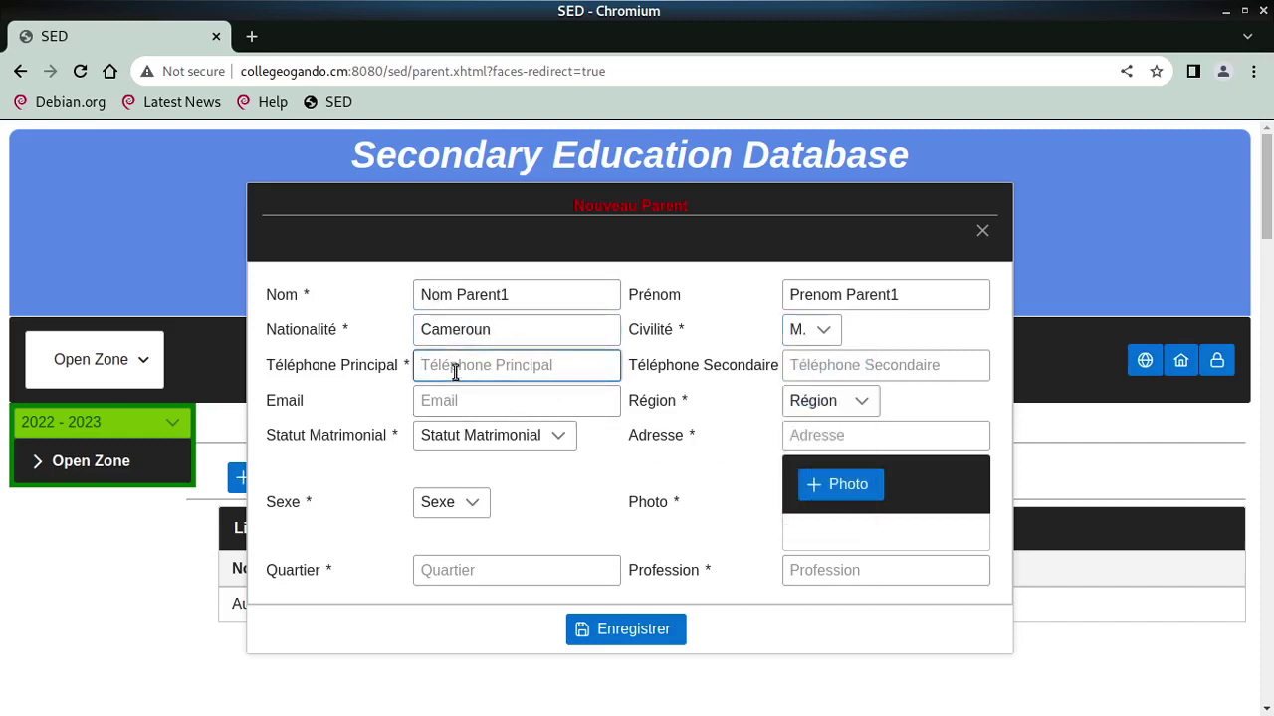
pyautogui.write('Telephone')
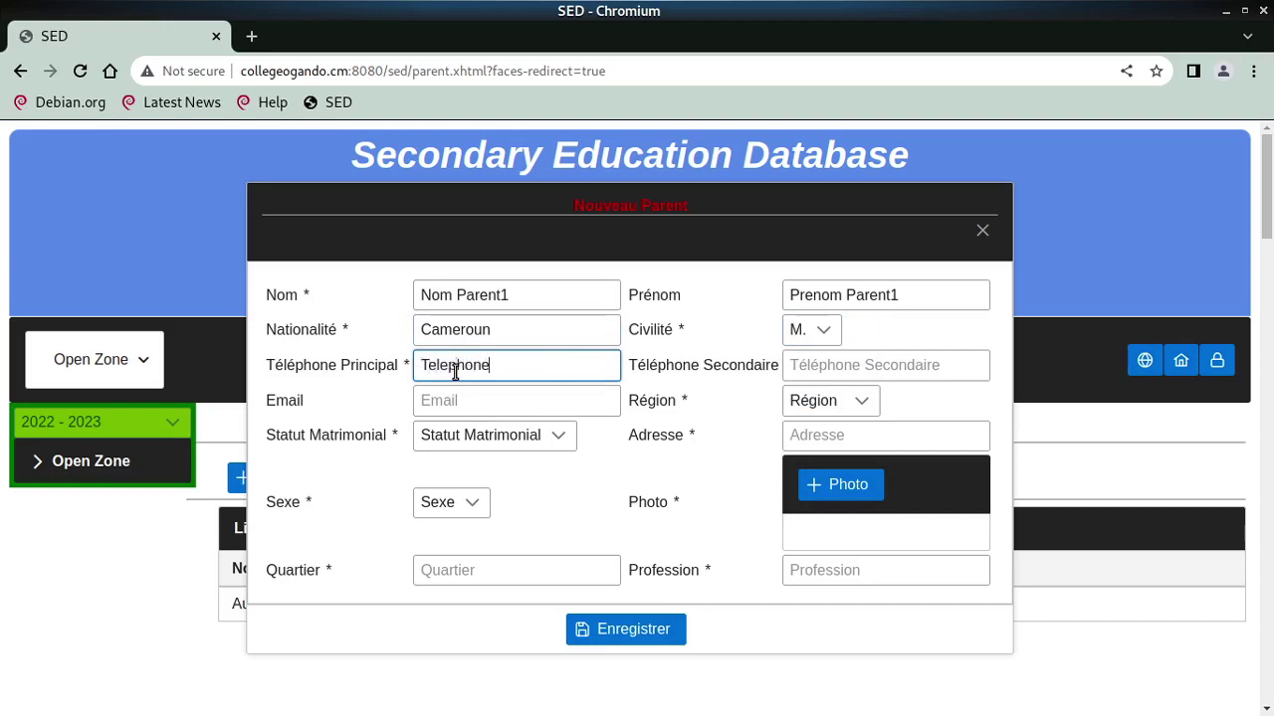
pyautogui.write(' Parent')
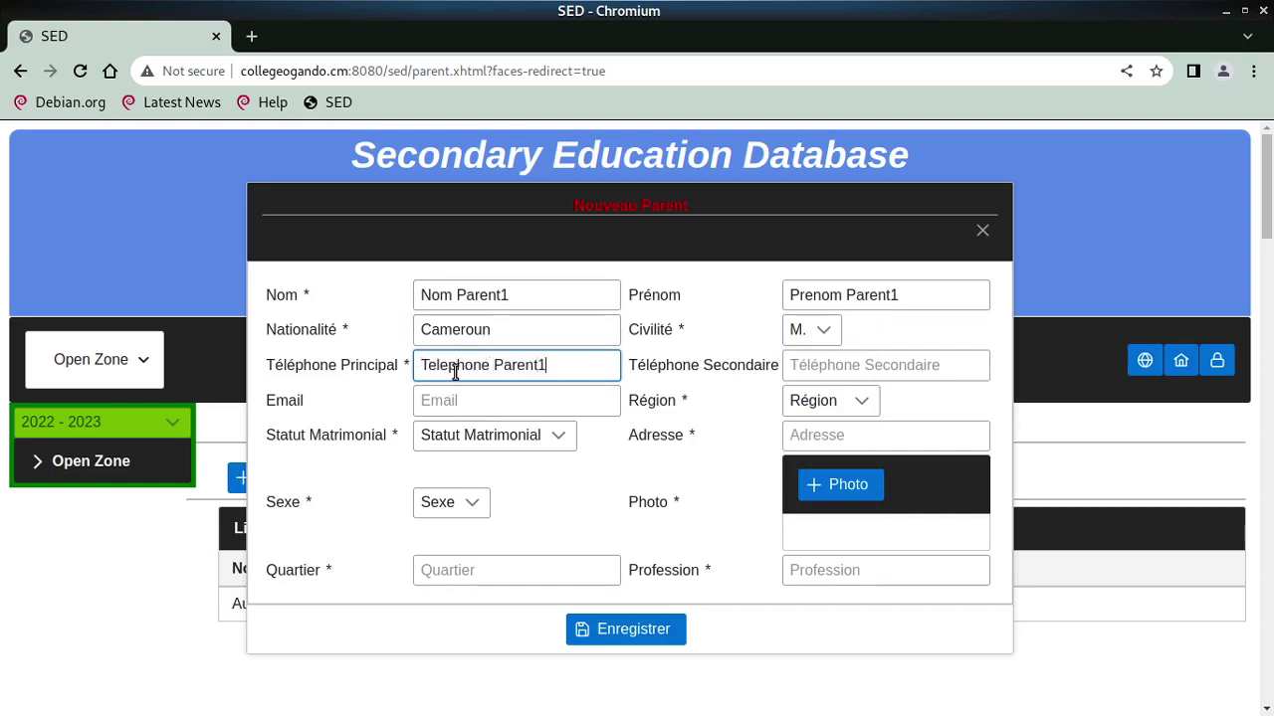
pyautogui.write('1')
pyautogui.press('Tab')
pyautogui.press('Tab')
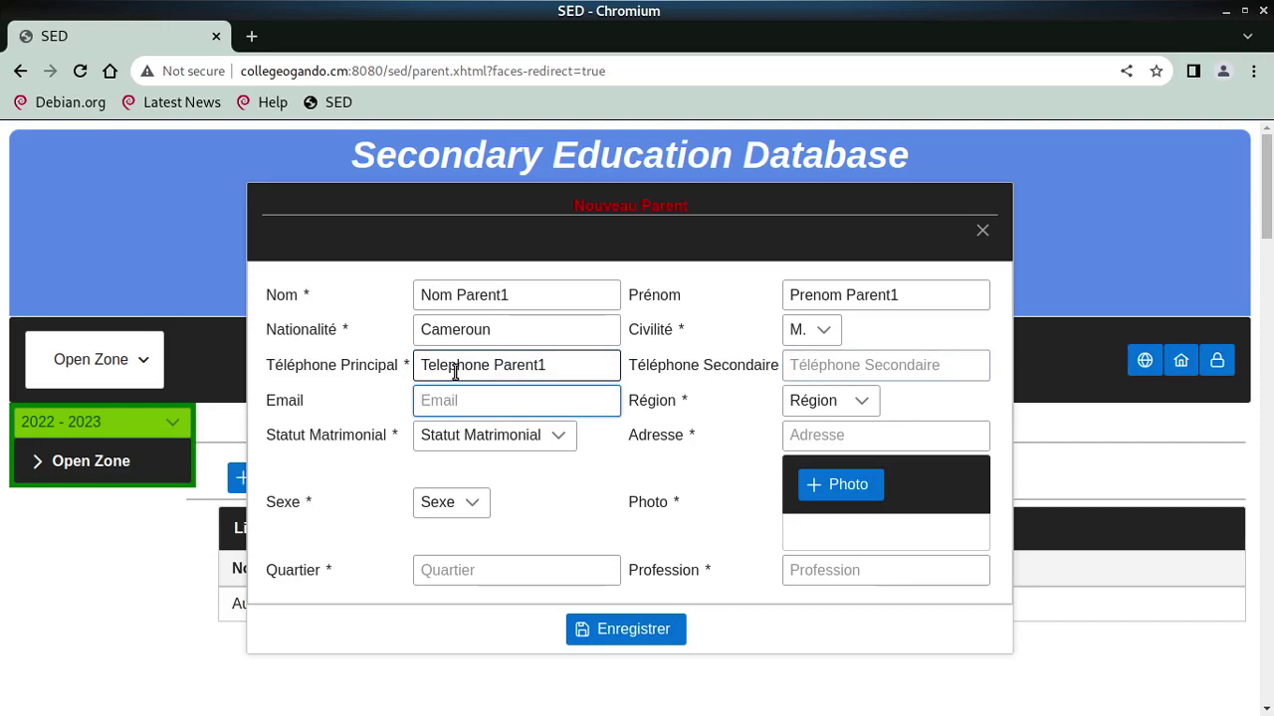
pyautogui.write('parent1')
pyautogui.press('Tab')
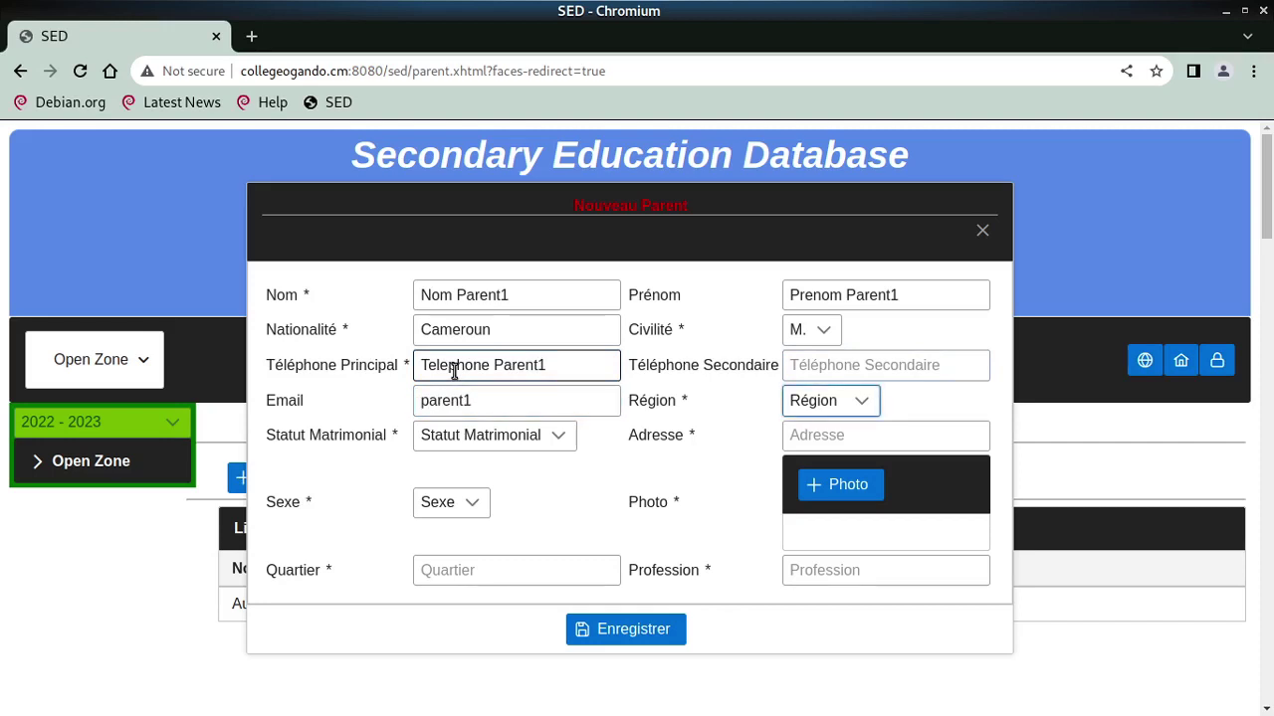
pyautogui.click(554, 403)
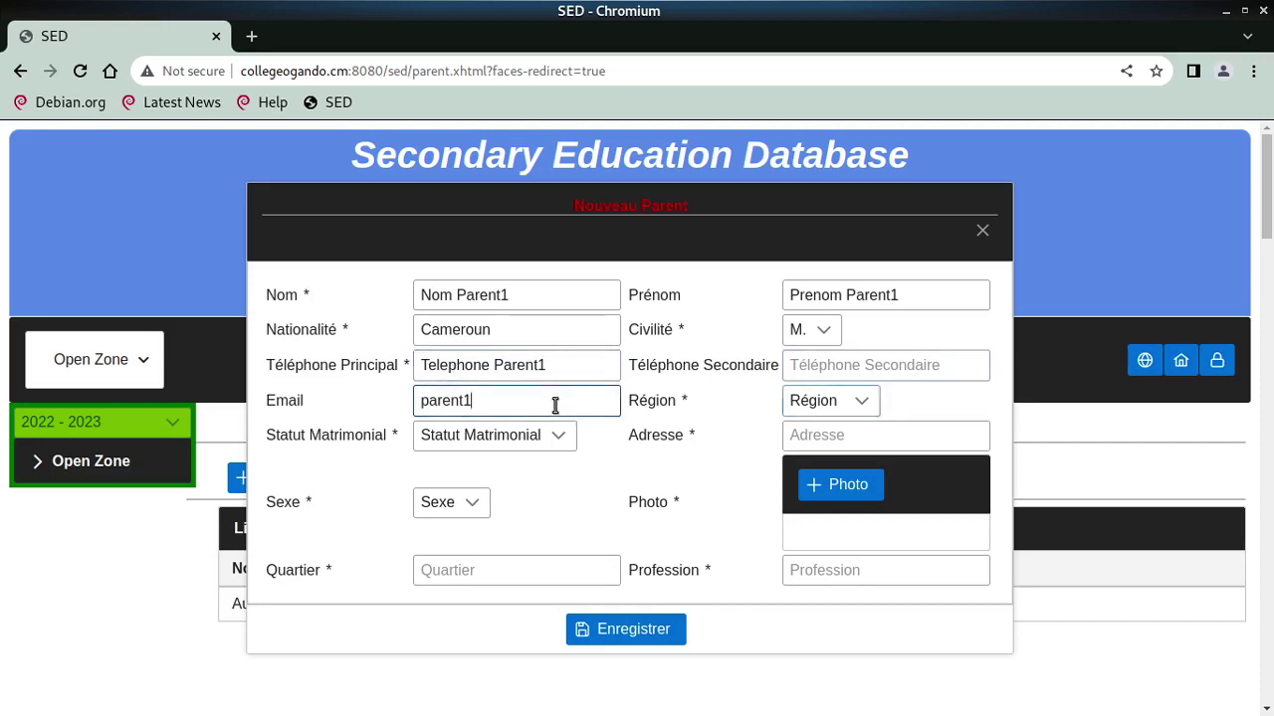
pyautogui.write('@g')
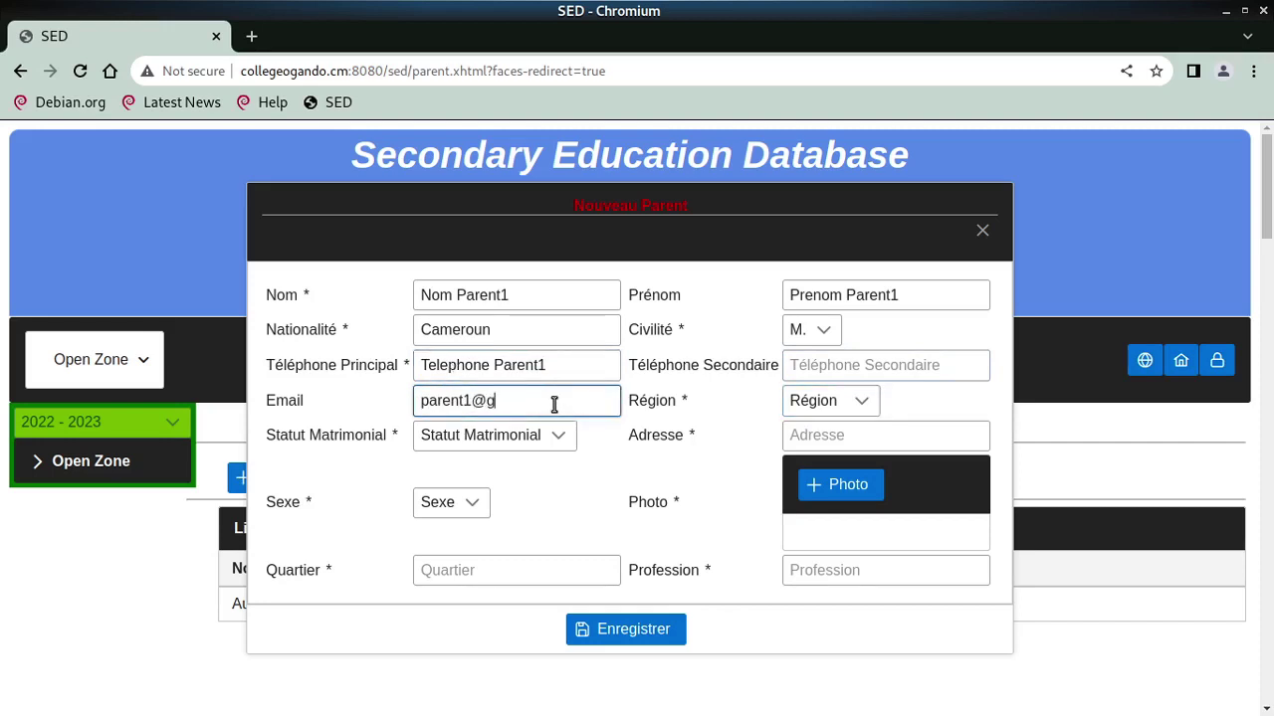
pyautogui.write('main')
pyautogui.write('.cm')
pyautogui.press('Tab')
# Set the parent's region to Adamaoua and marital status to Marié
pyautogui.press('space')
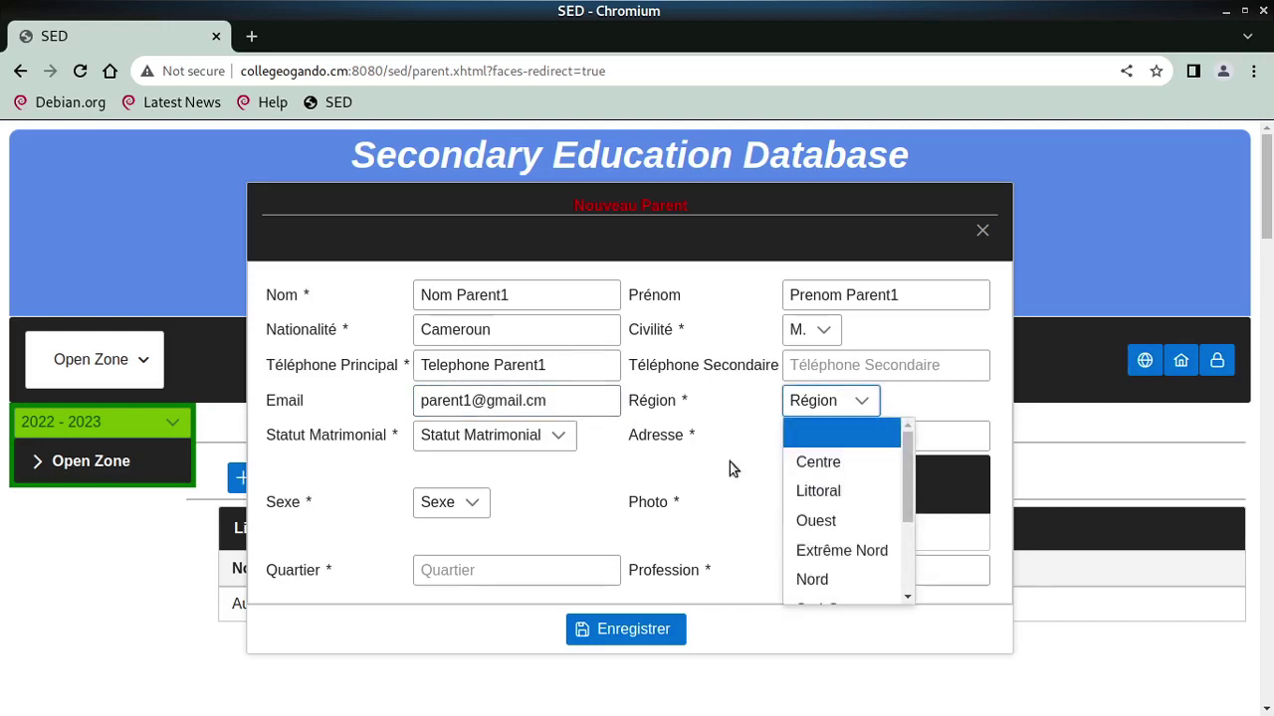
pyautogui.scroll(-2, 851, 547)
pyautogui.click(844, 530)
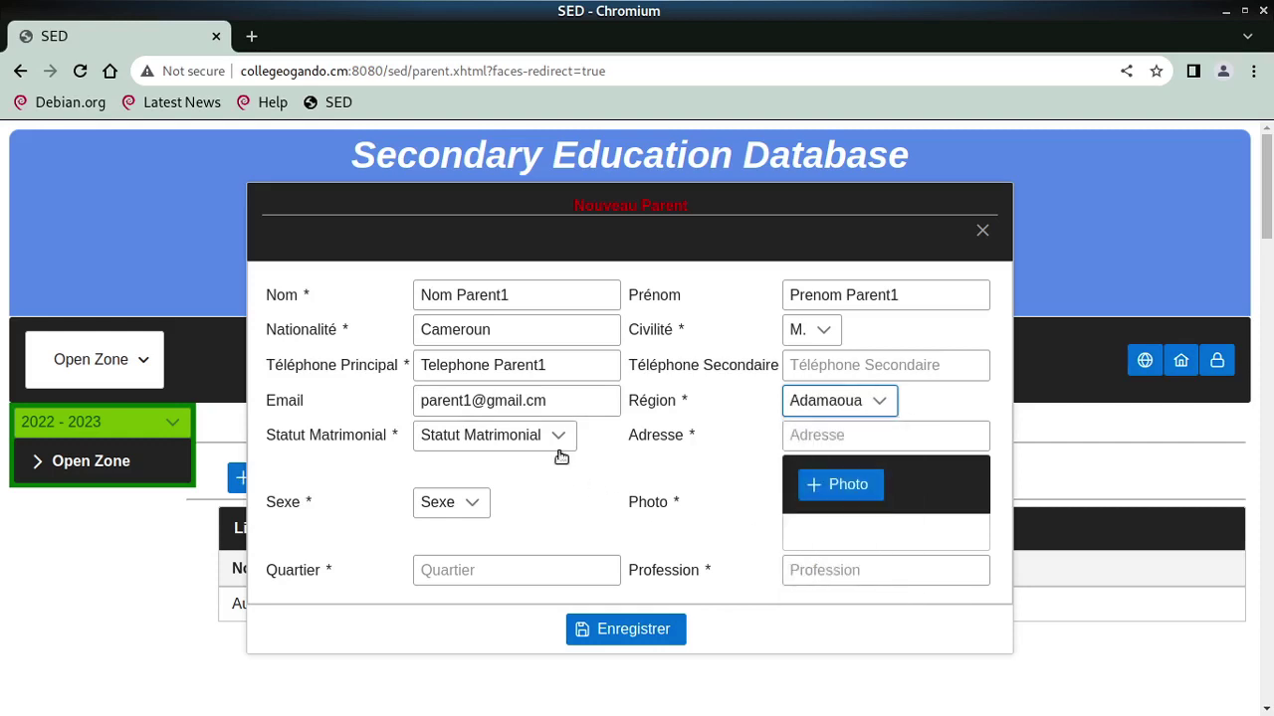
pyautogui.click(514, 435)
pyautogui.click(483, 553)
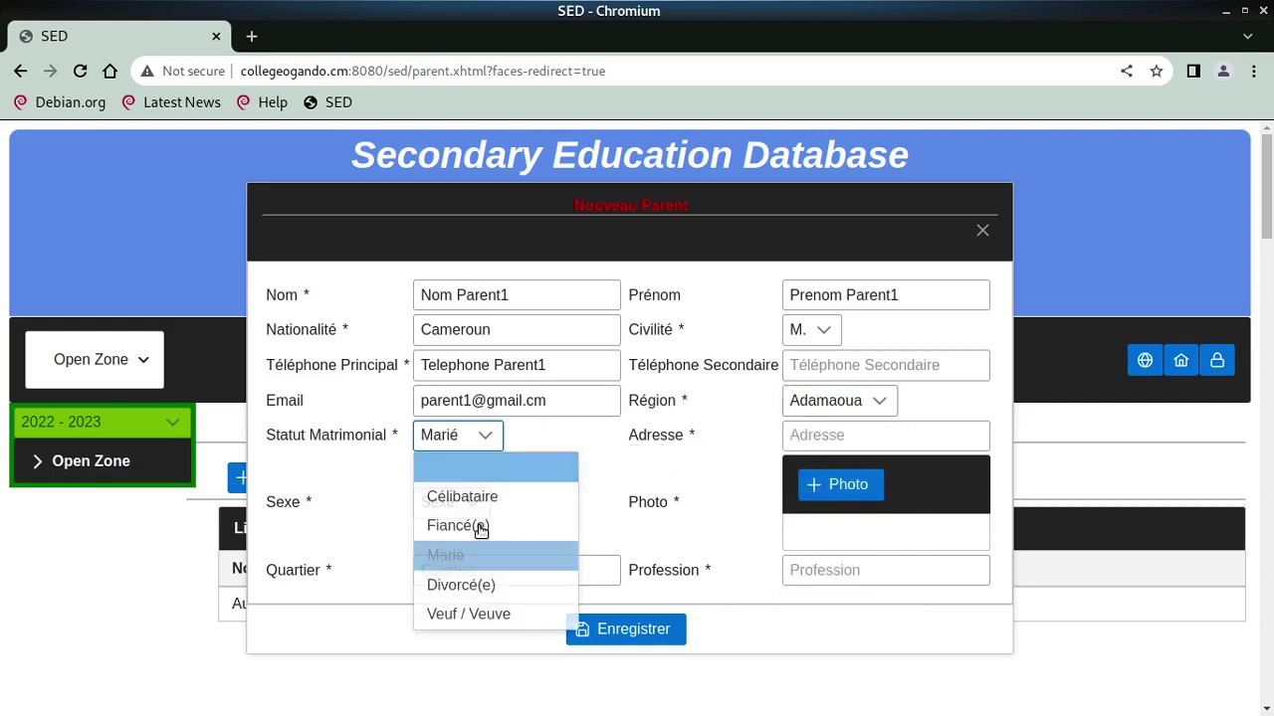
# Enter the parent's address and set the sex to Masculin
pyautogui.click(788, 435)
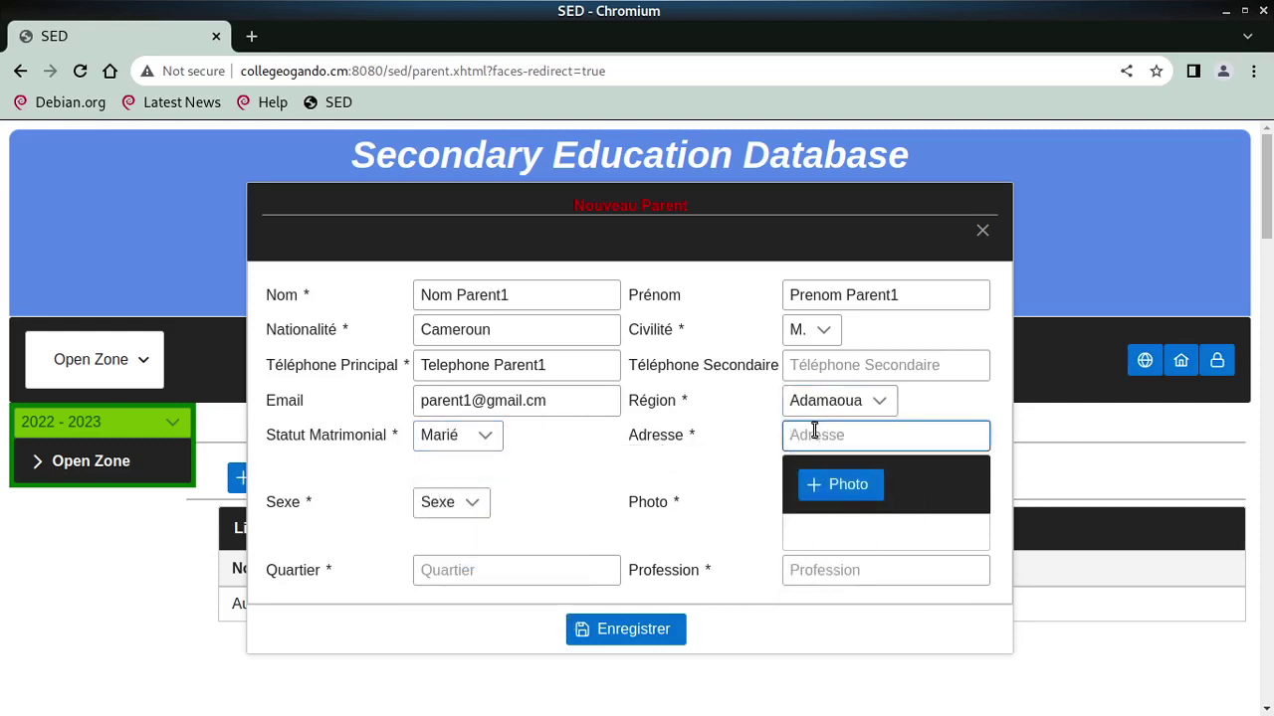
pyautogui.write('Adresse Parnet')
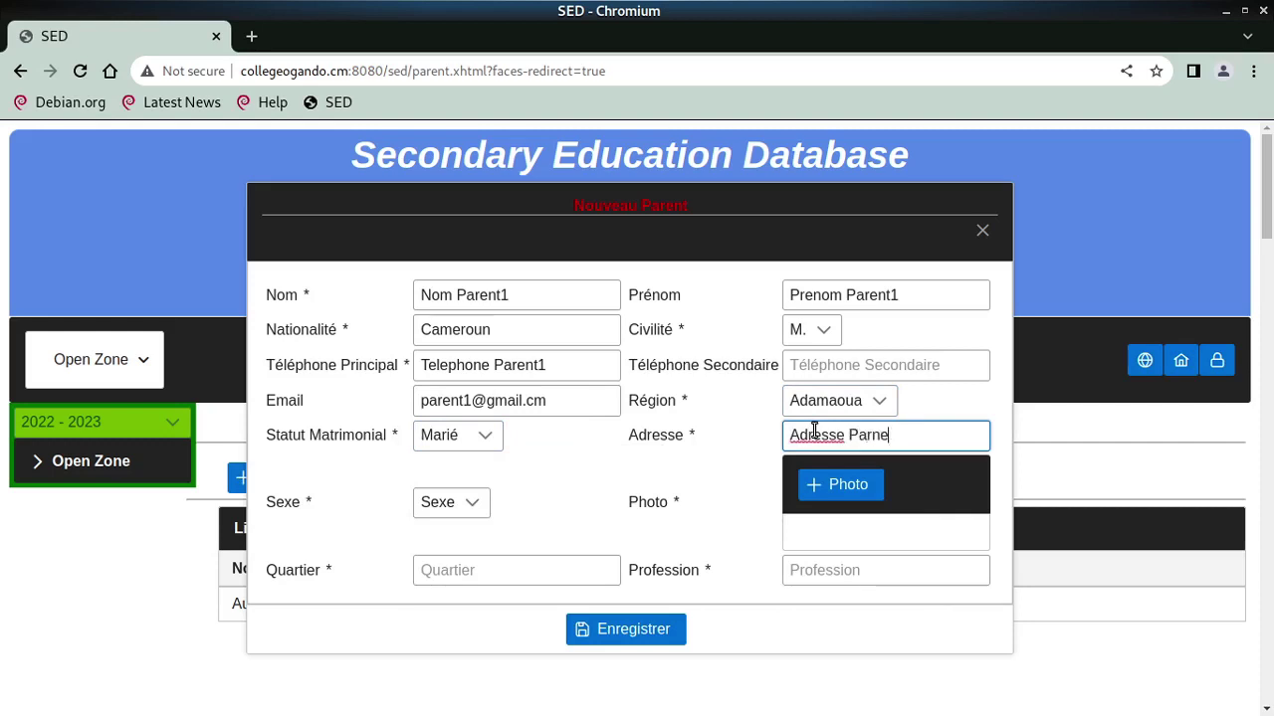
pyautogui.press('Tab')
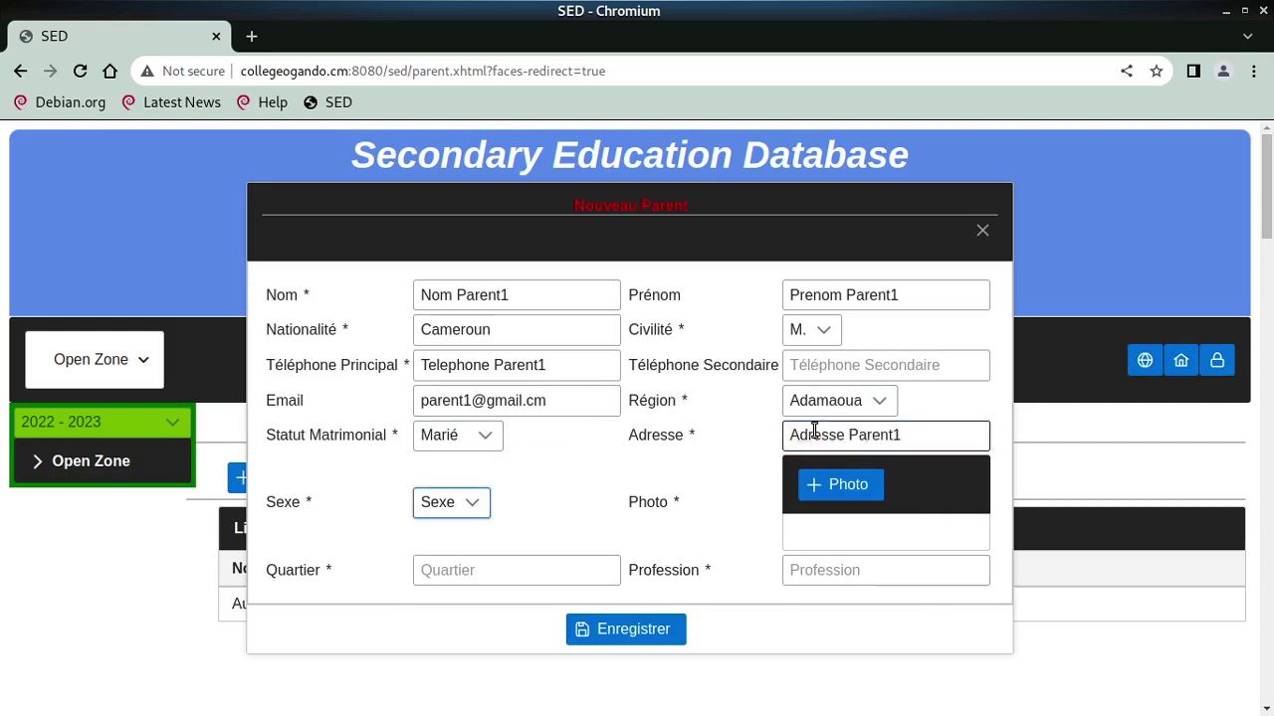
pyautogui.press('space')
pyautogui.click(460, 601)
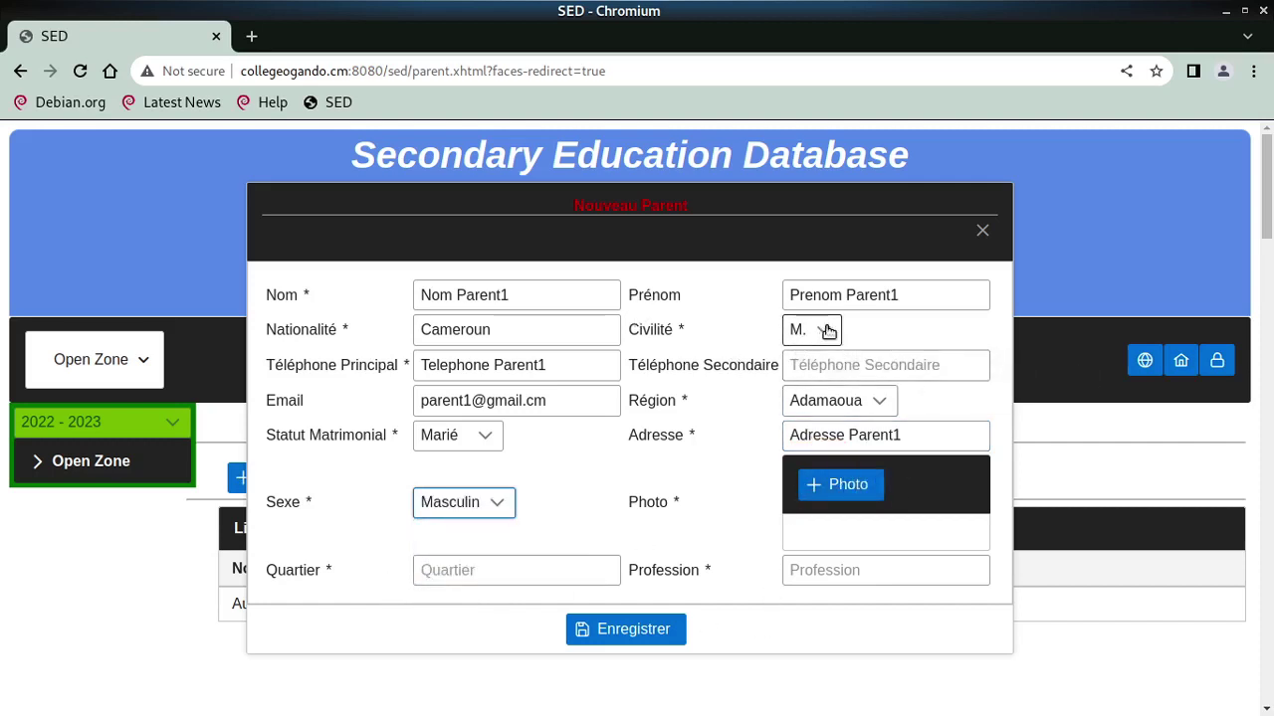
# Attach a jpg photo from the Images/facebook folder to the parent form
pyautogui.click(848, 494)
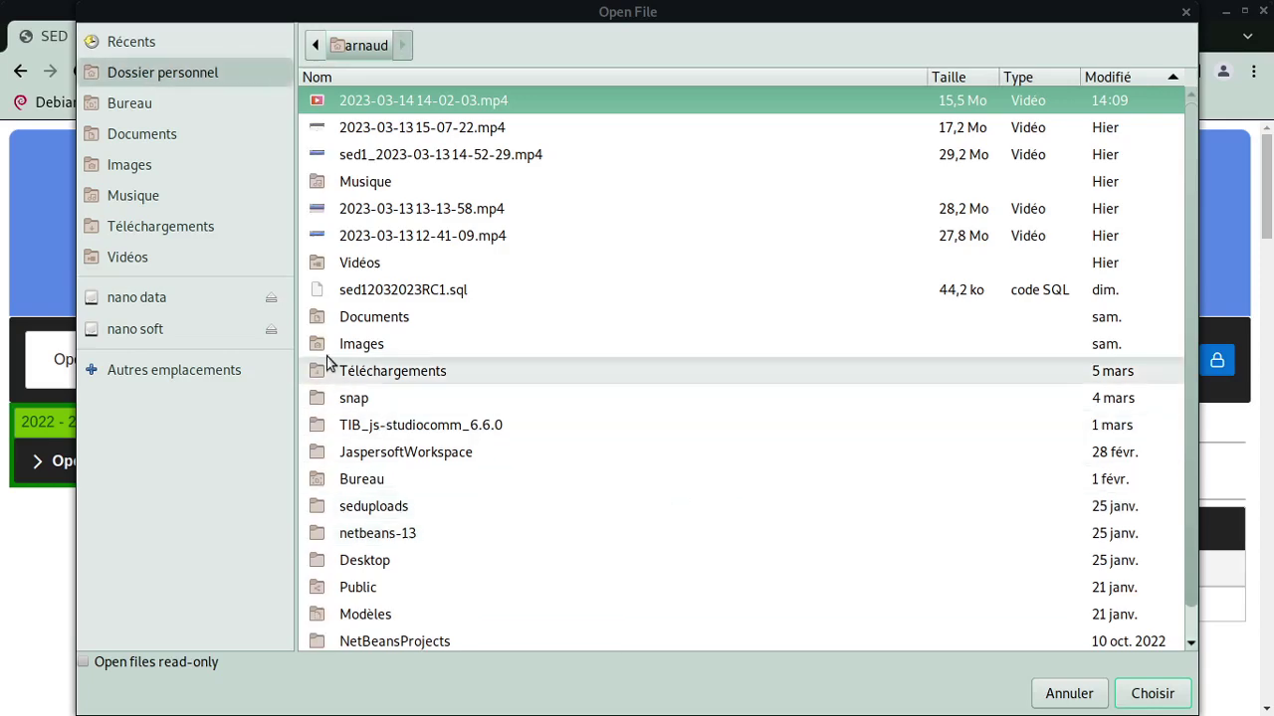
pyautogui.click(126, 165)
pyautogui.doubleClick(383, 181)
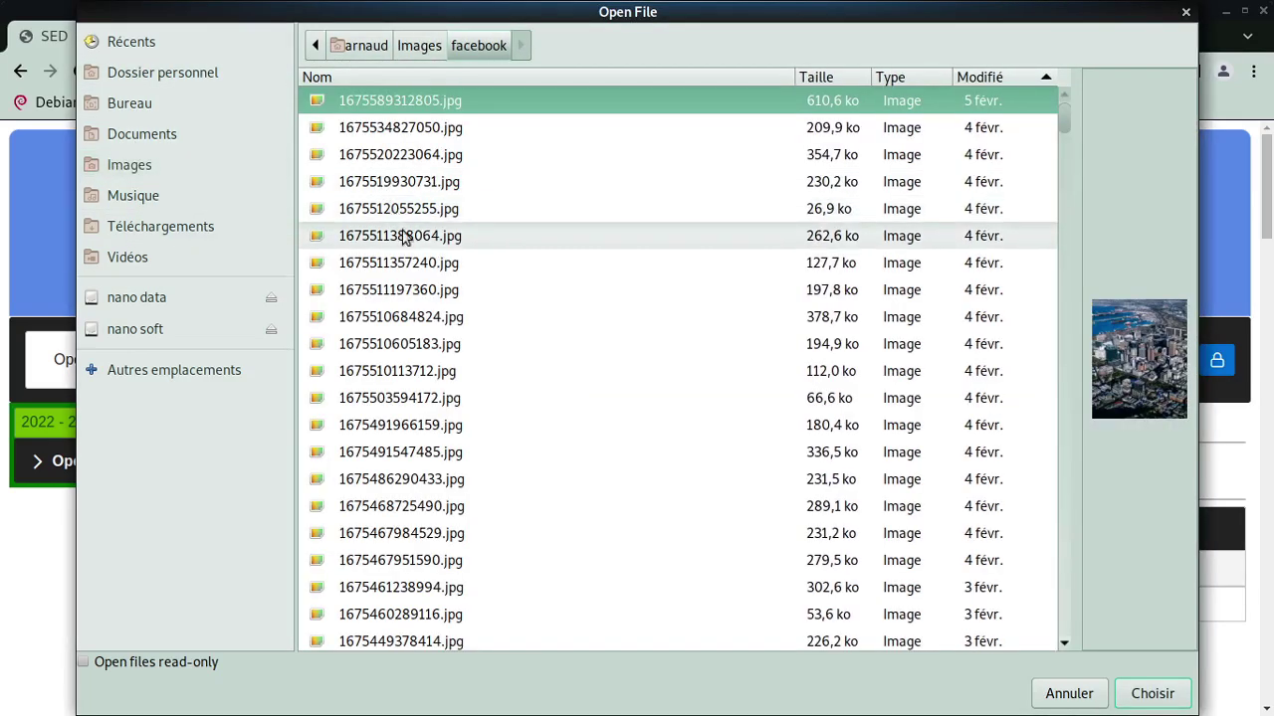
pyautogui.press('Down')
pyautogui.press('Down')
pyautogui.press('Down')
pyautogui.press('Down')
pyautogui.press('Down')
pyautogui.press('Down')
pyautogui.press('Down')
pyautogui.press('Down')
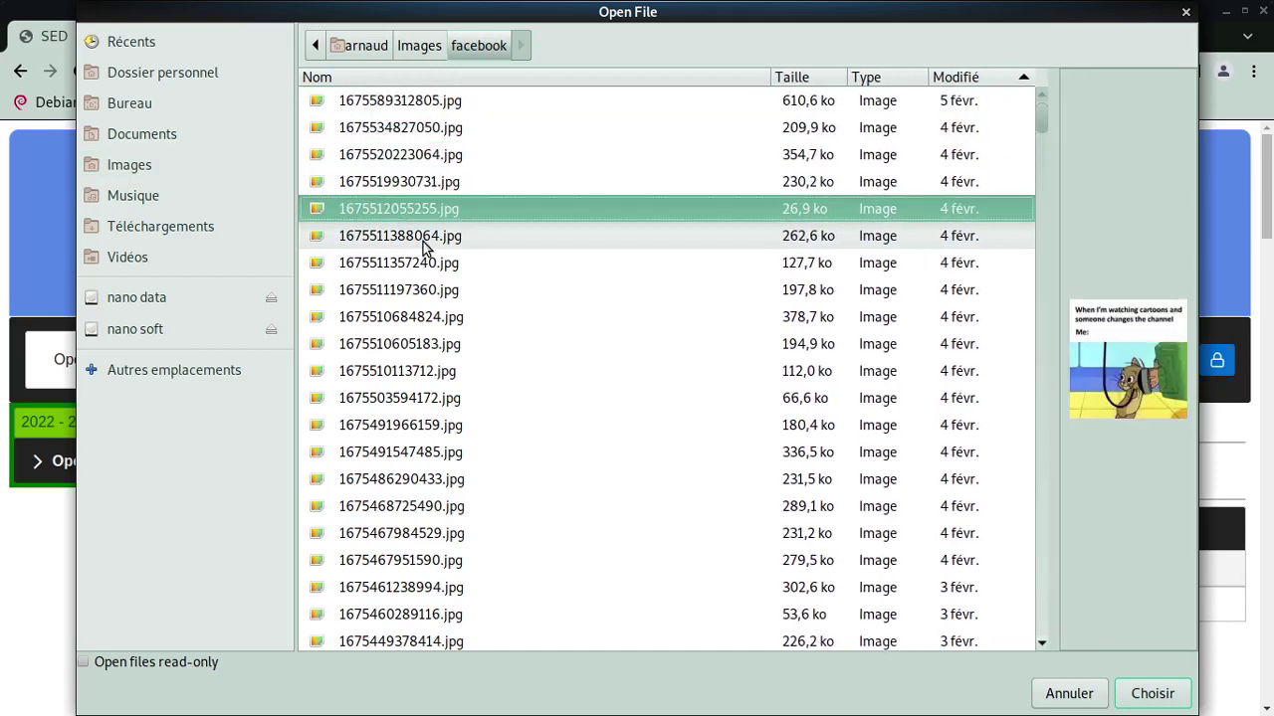
pyautogui.press('Down')
pyautogui.press('Down')
pyautogui.press('Down')
pyautogui.press('Down')
pyautogui.press('Down')
pyautogui.press('Down')
pyautogui.press('Down')
pyautogui.press('Down')
pyautogui.press('Down')
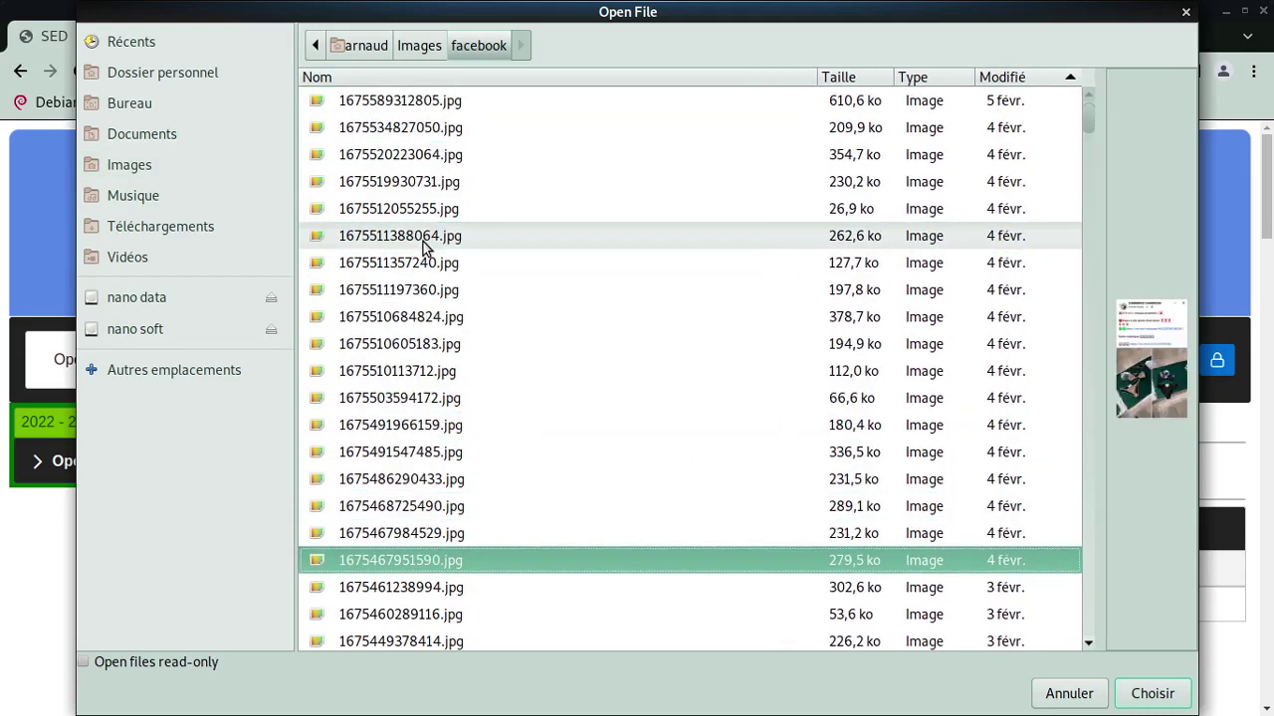
pyautogui.press('Down')
pyautogui.press('Down')
pyautogui.press('Down')
pyautogui.press('Down')
pyautogui.press('Down')
pyautogui.press('Down')
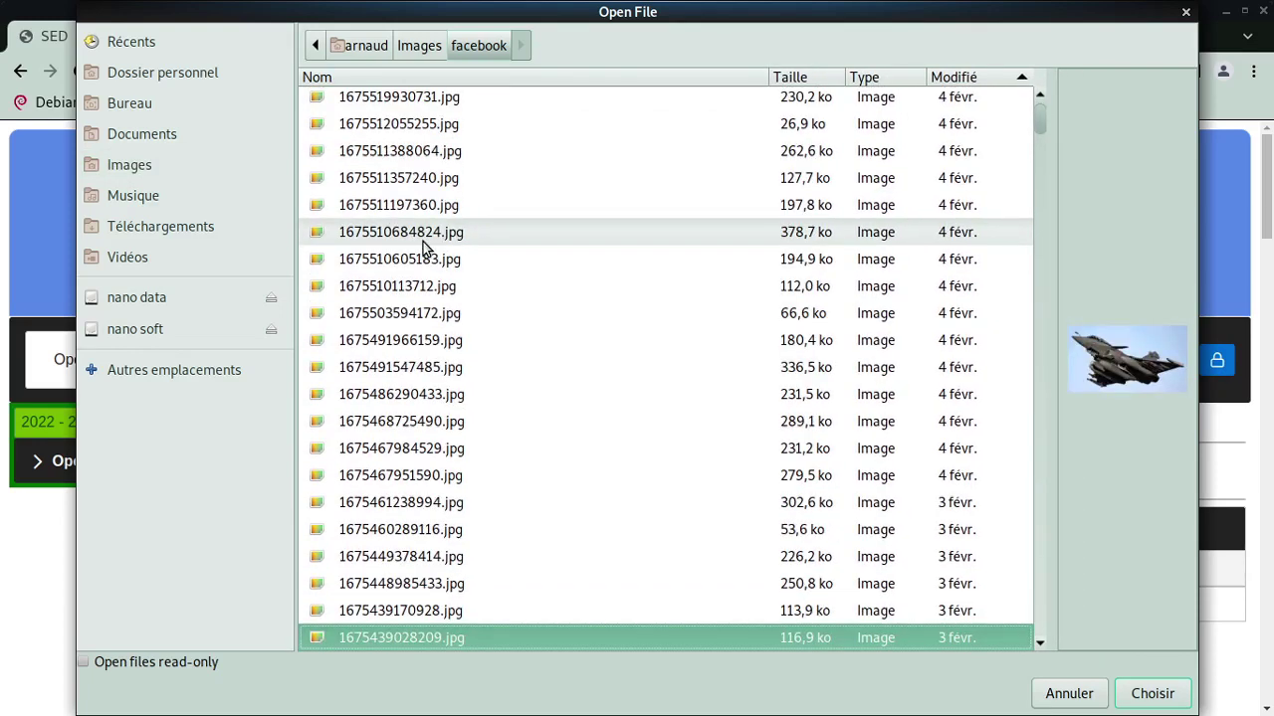
pyautogui.press('Down')
pyautogui.press('Down')
pyautogui.press('Down')
pyautogui.press('Down')
pyautogui.press('Down')
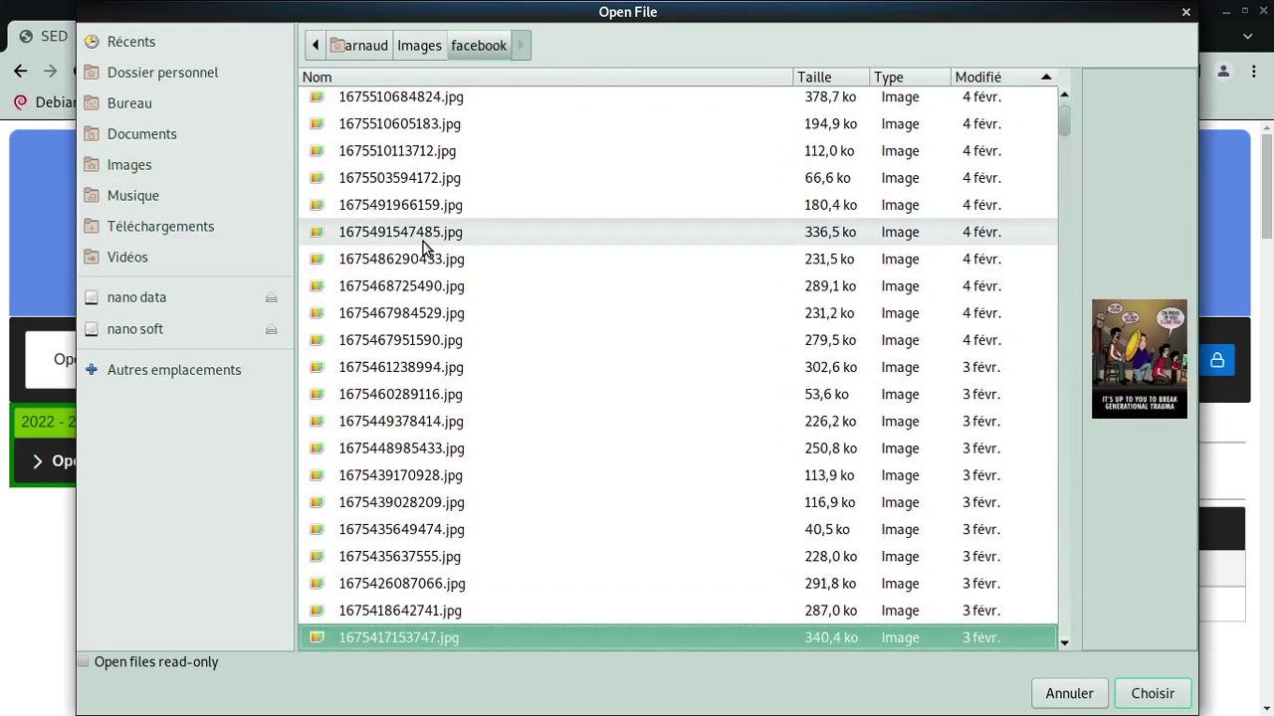
pyautogui.press('Up')
pyautogui.press('Return')
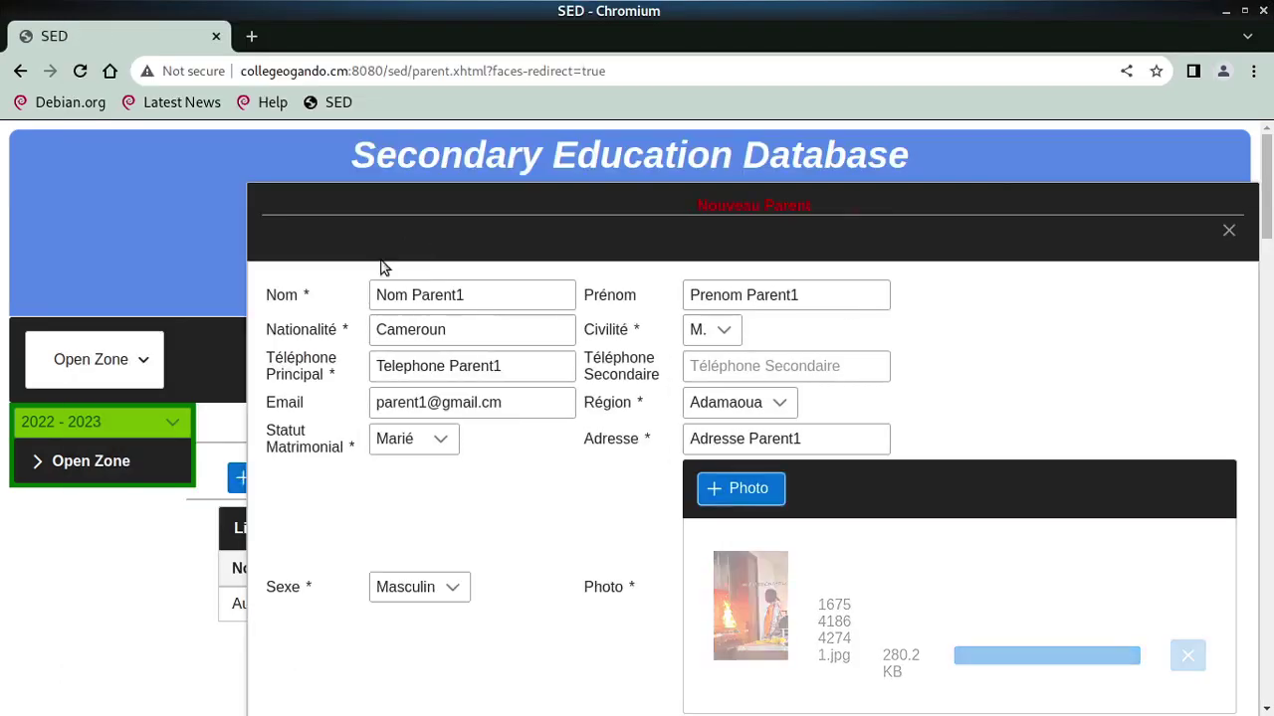
# Fill in the parent's neighbourhood and profession Commercant
pyautogui.click(485, 561)
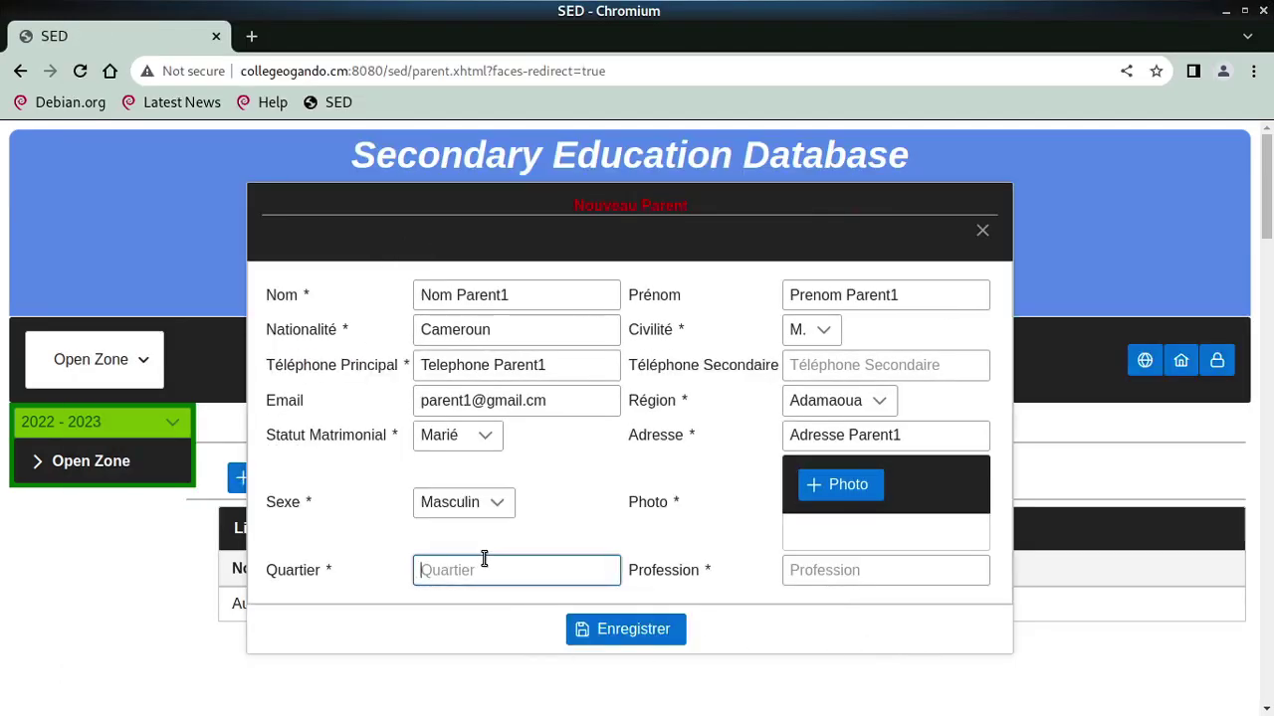
pyautogui.write('Quartier Parent1')
pyautogui.press('Tab')
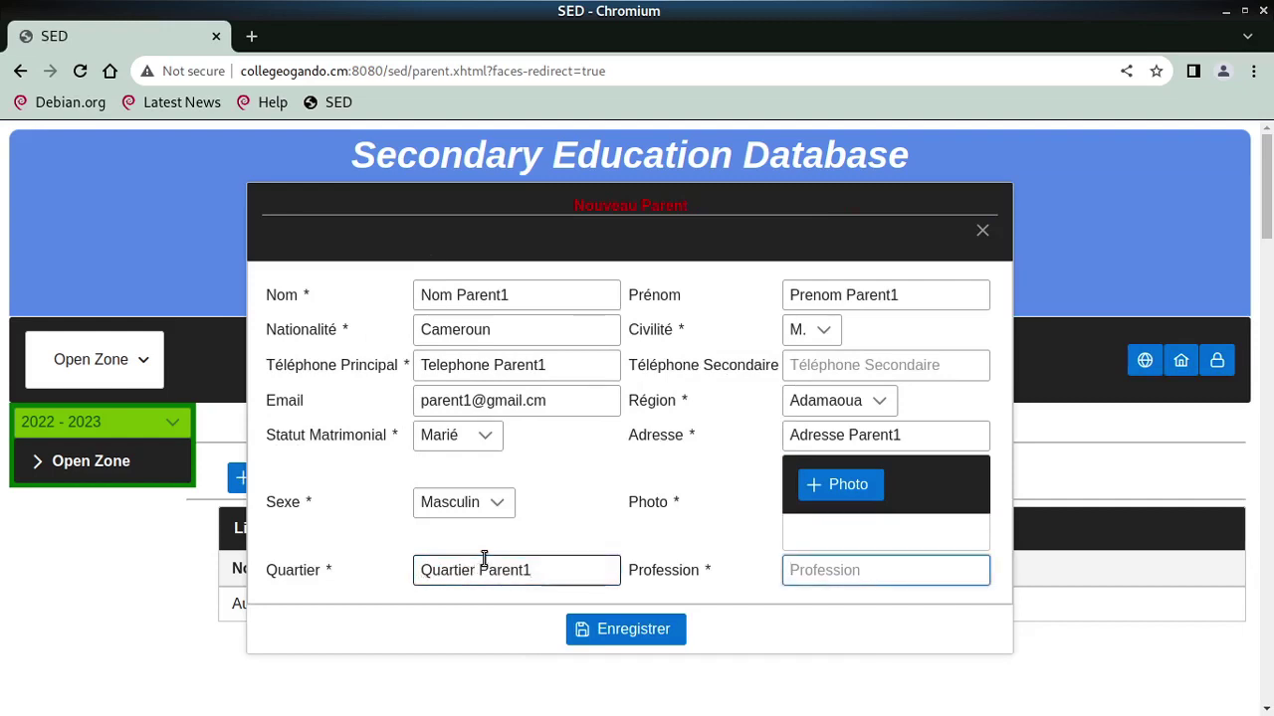
pyautogui.write('Commercant')
# Save the new parent, log out, and sign in with the student account's login and password
pyautogui.click(627, 632)
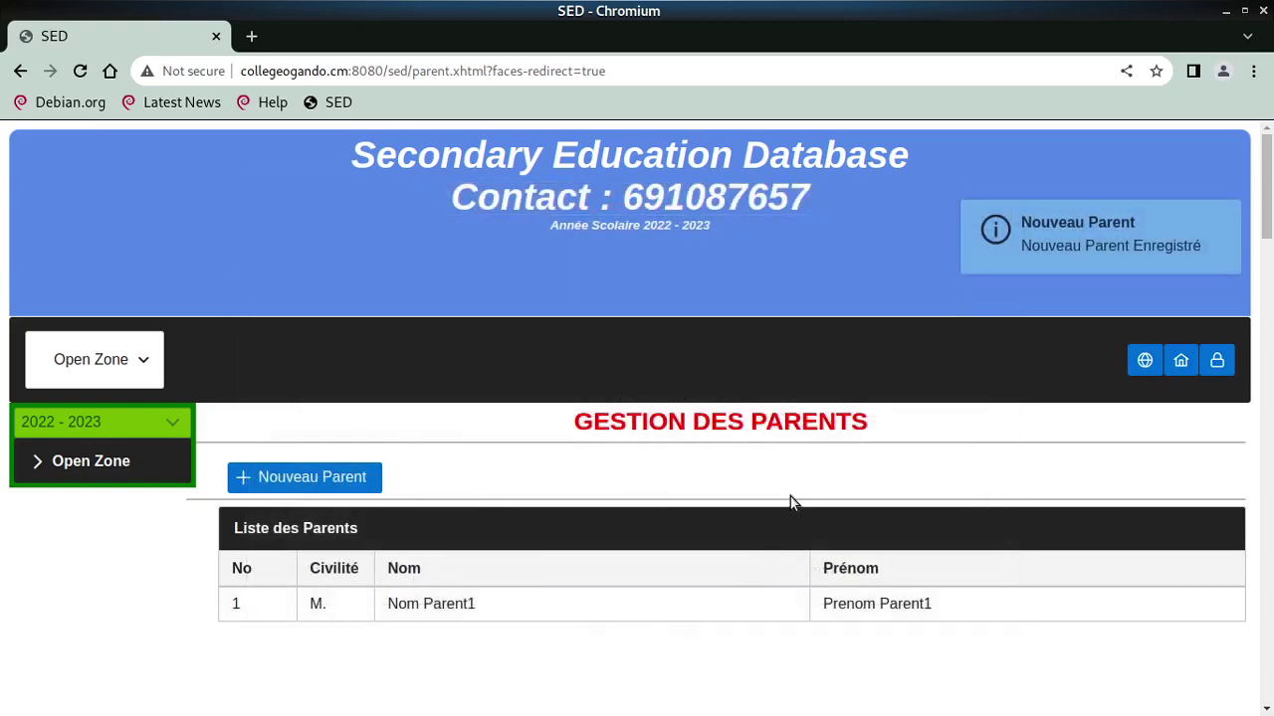
pyautogui.click(1218, 362)
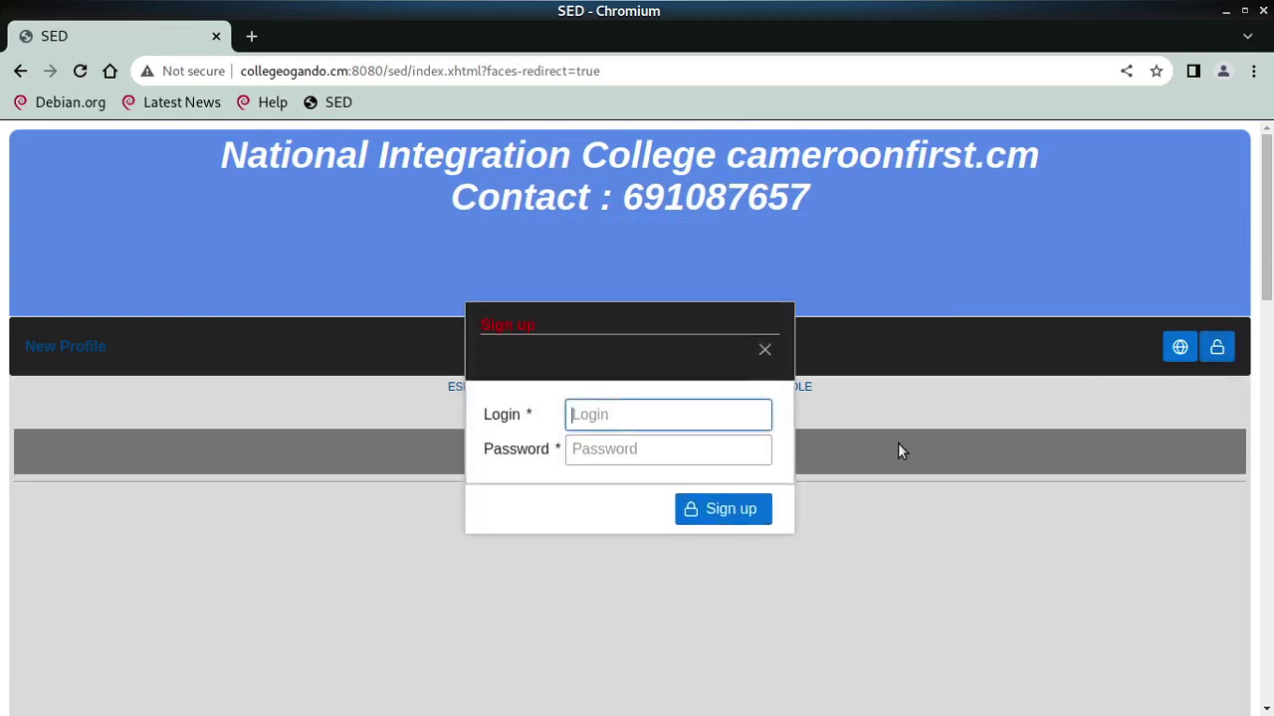
pyautogui.write('eleve1')
pyautogui.press('Tab')
pyautogui.write('12345')
pyautogui.press('Return')
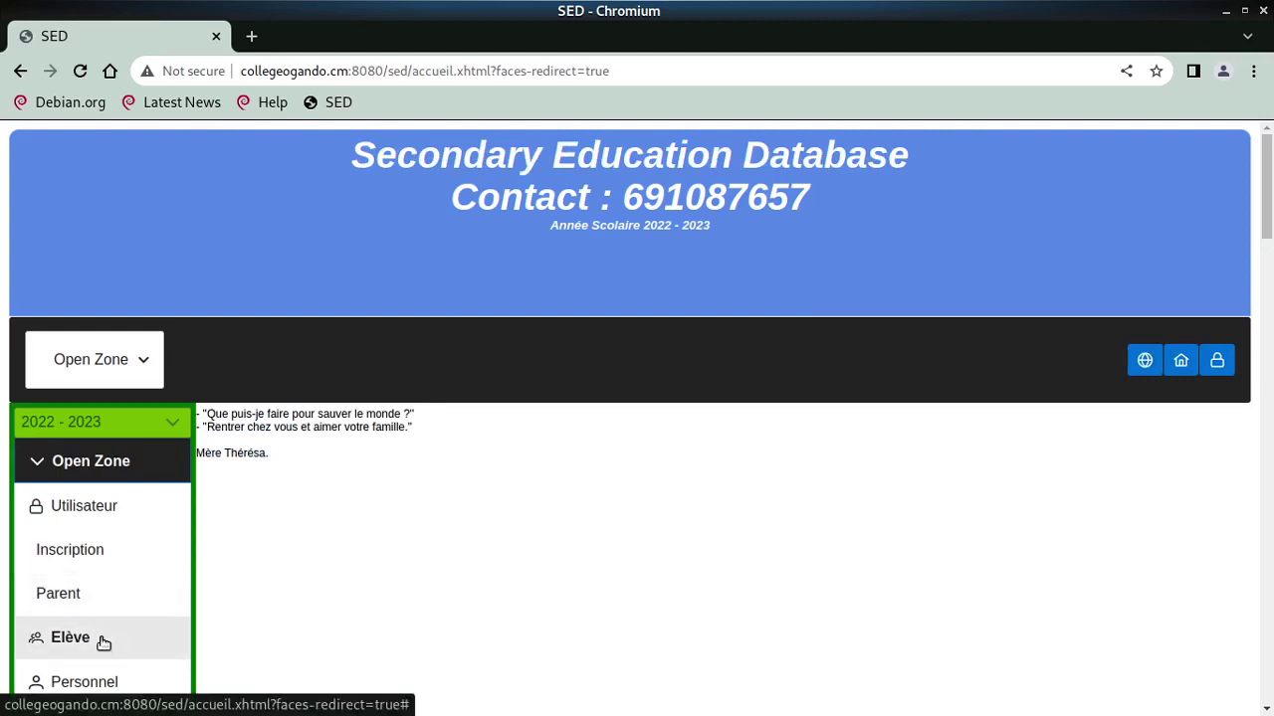
# Paste the access code in the Elève area to unlock the list and start a new student
pyautogui.click(104, 642)
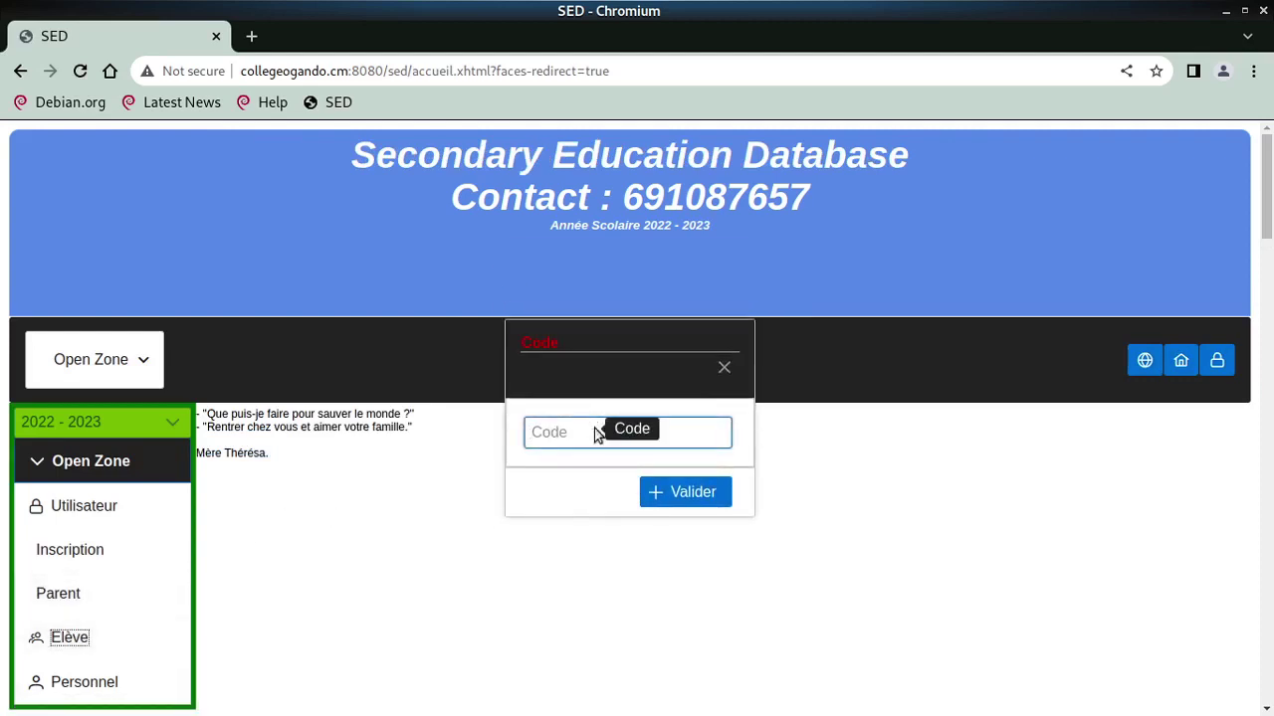
pyautogui.rightClick(595, 435)
pyautogui.click(677, 265)
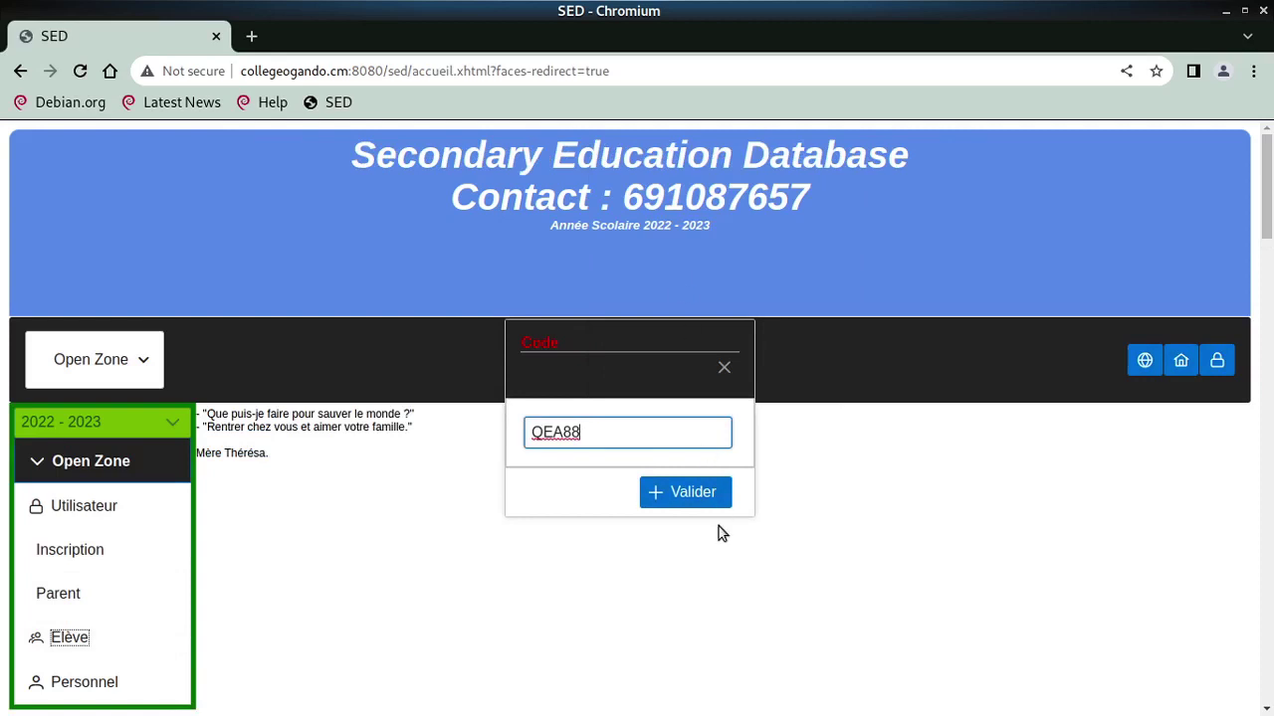
pyautogui.click(694, 494)
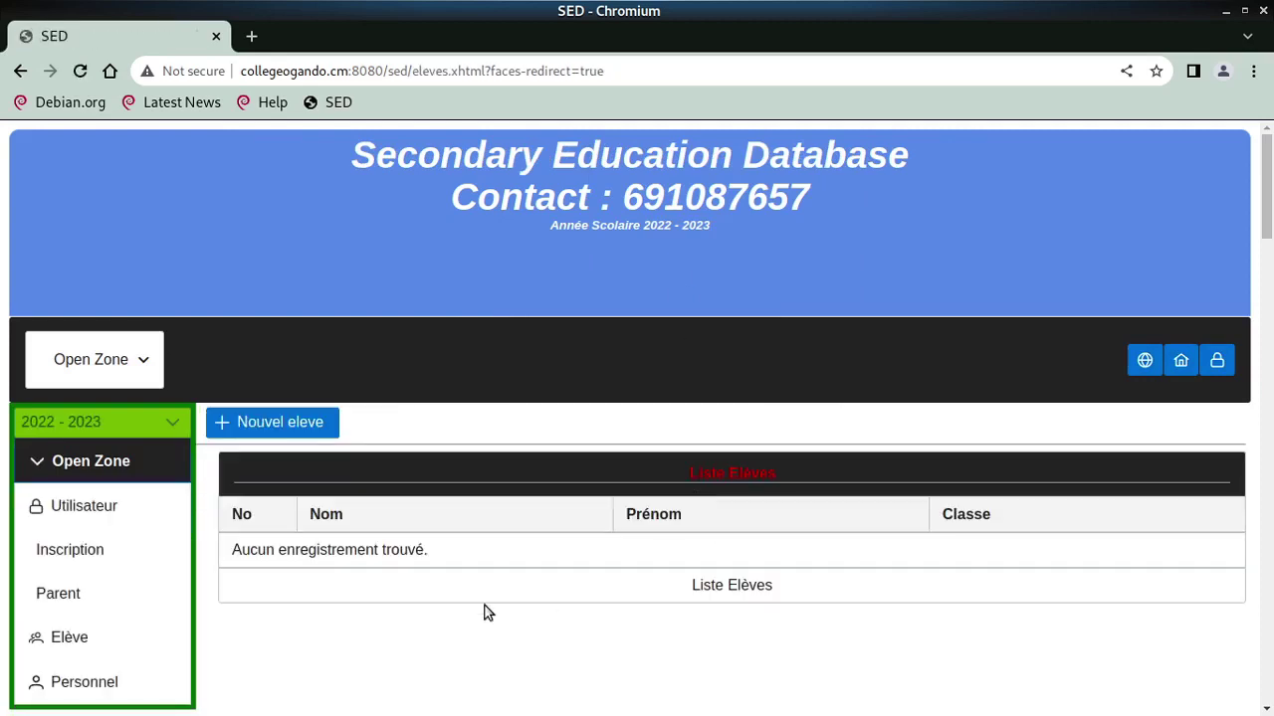
pyautogui.click(271, 426)
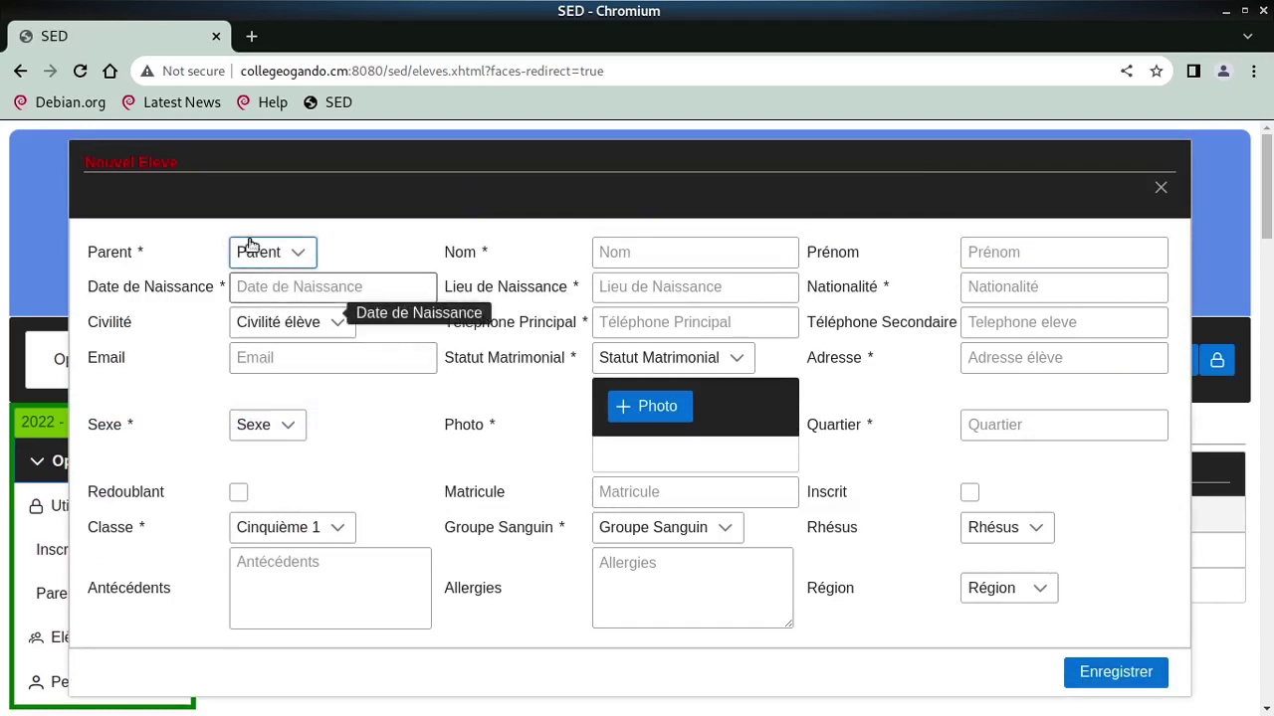
# Link the student to Parent1 and enter the student's surname and first name
pyautogui.click(251, 250)
pyautogui.click(252, 333)
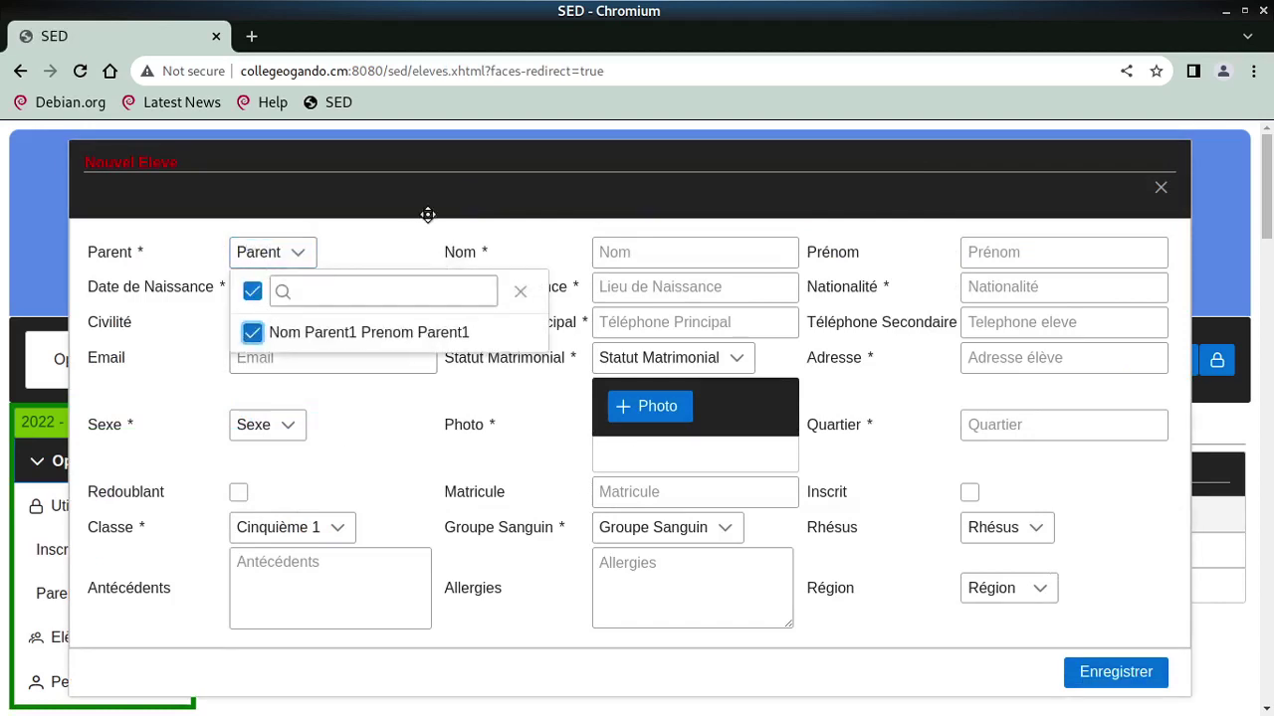
pyautogui.click(629, 255)
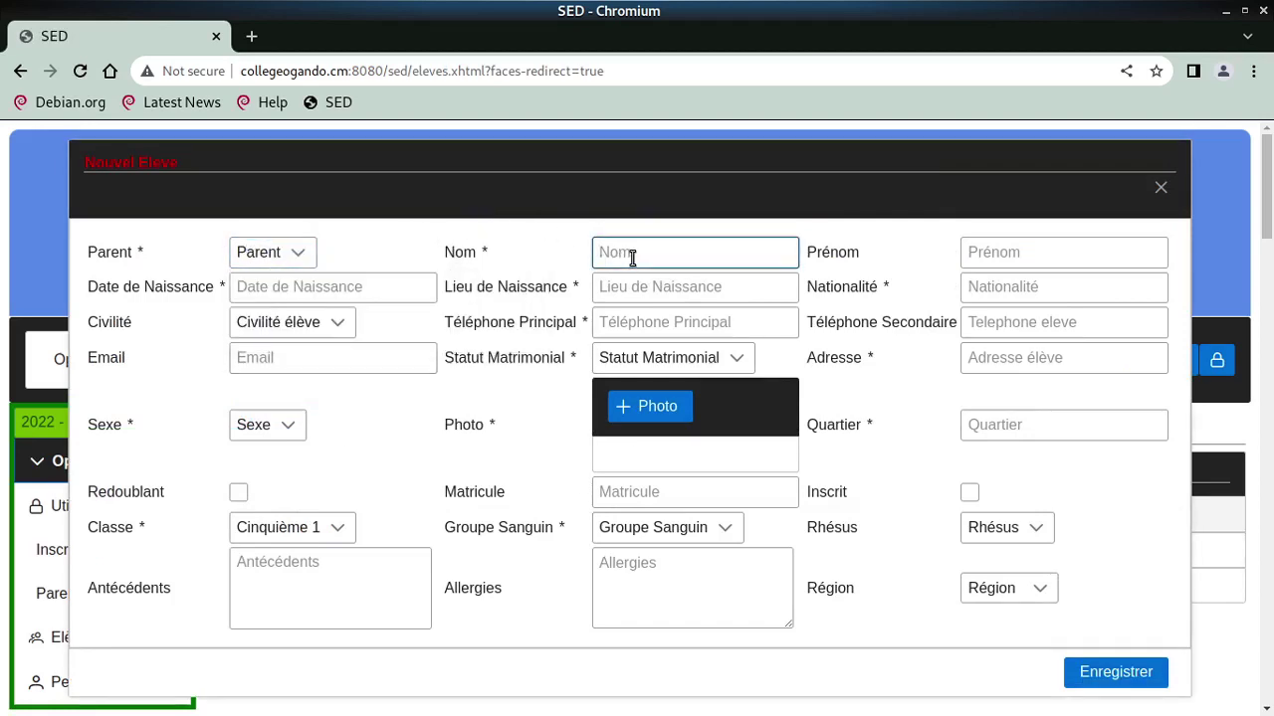
pyautogui.write('Nomeleve1')
pyautogui.press('Tab')
pyautogui.write('Prenom ')
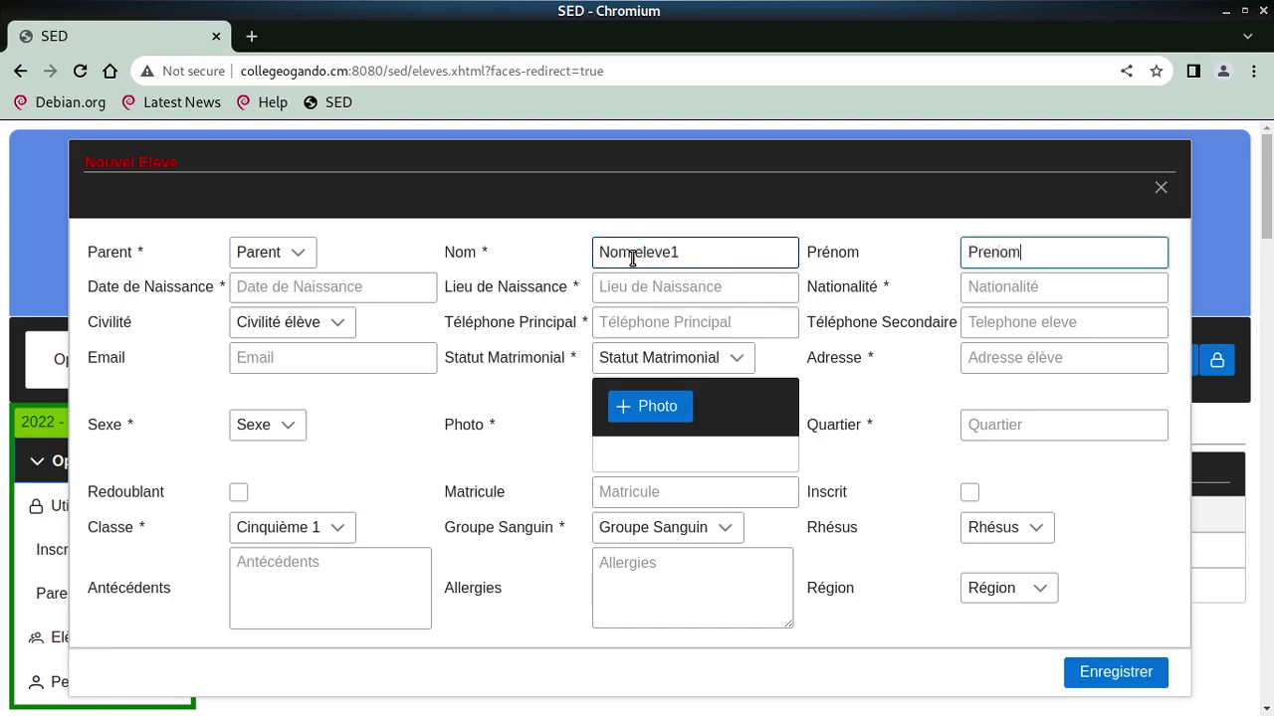
pyautogui.write('eleve')
pyautogui.press('BackSpace')
pyautogui.press('BackSpace')
pyautogui.write('eve')
pyautogui.press('Tab')
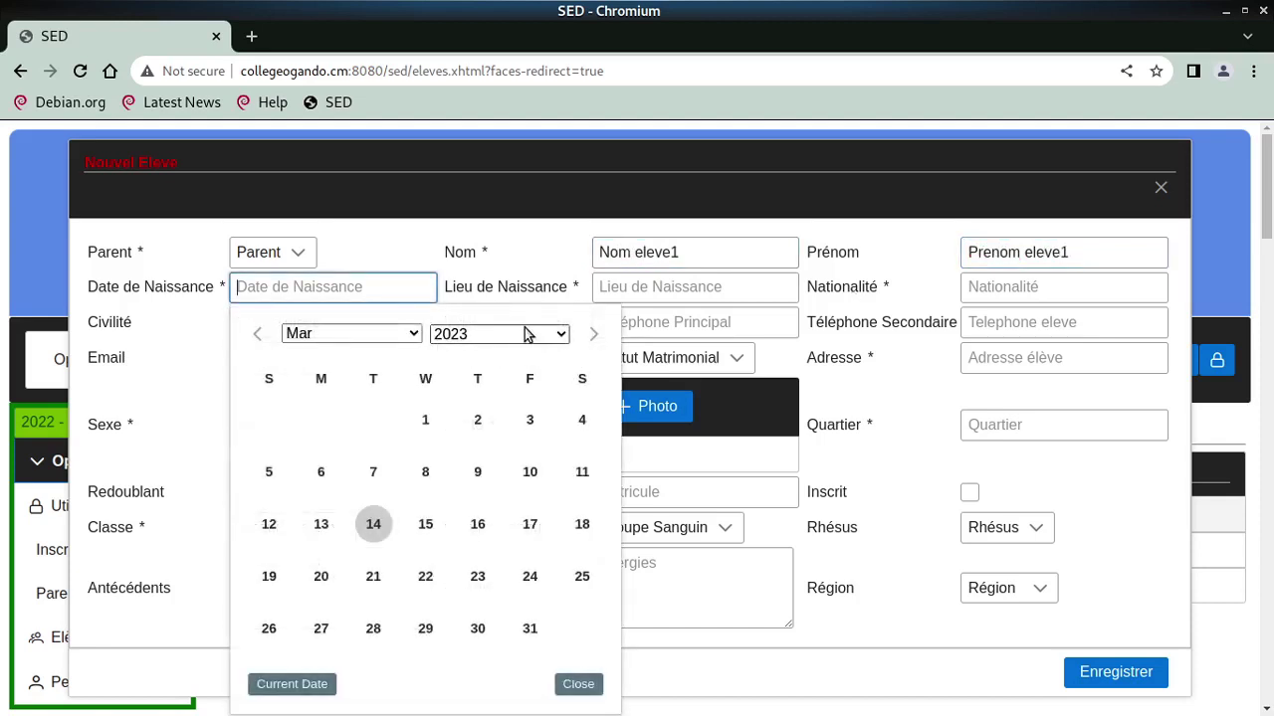
pyautogui.click(526, 336)
pyautogui.click(505, 352)
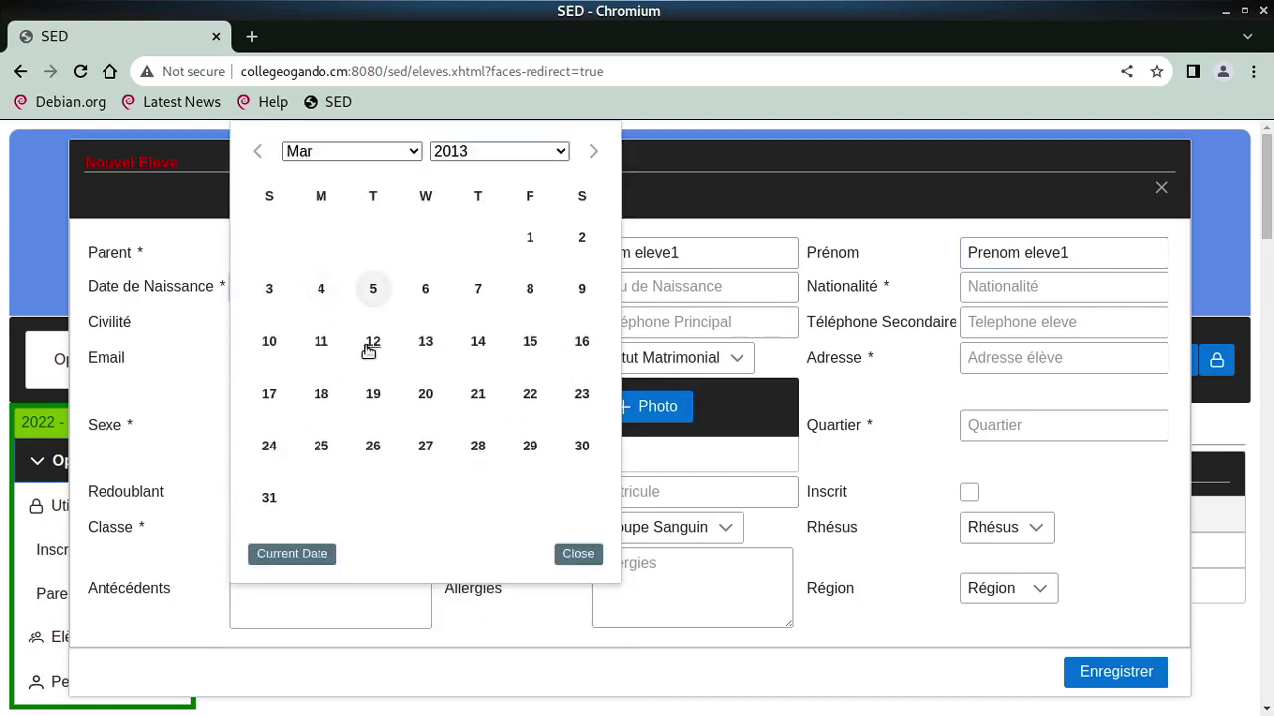
pyautogui.click(478, 342)
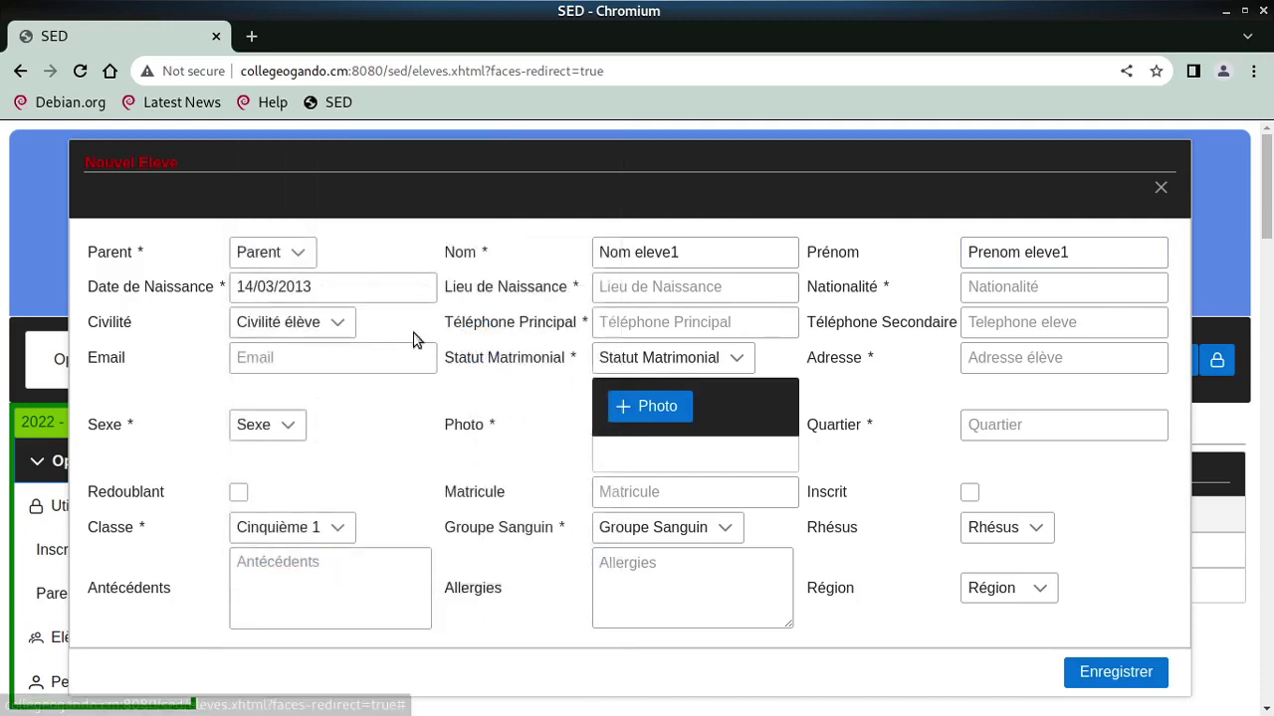
pyautogui.click(640, 283)
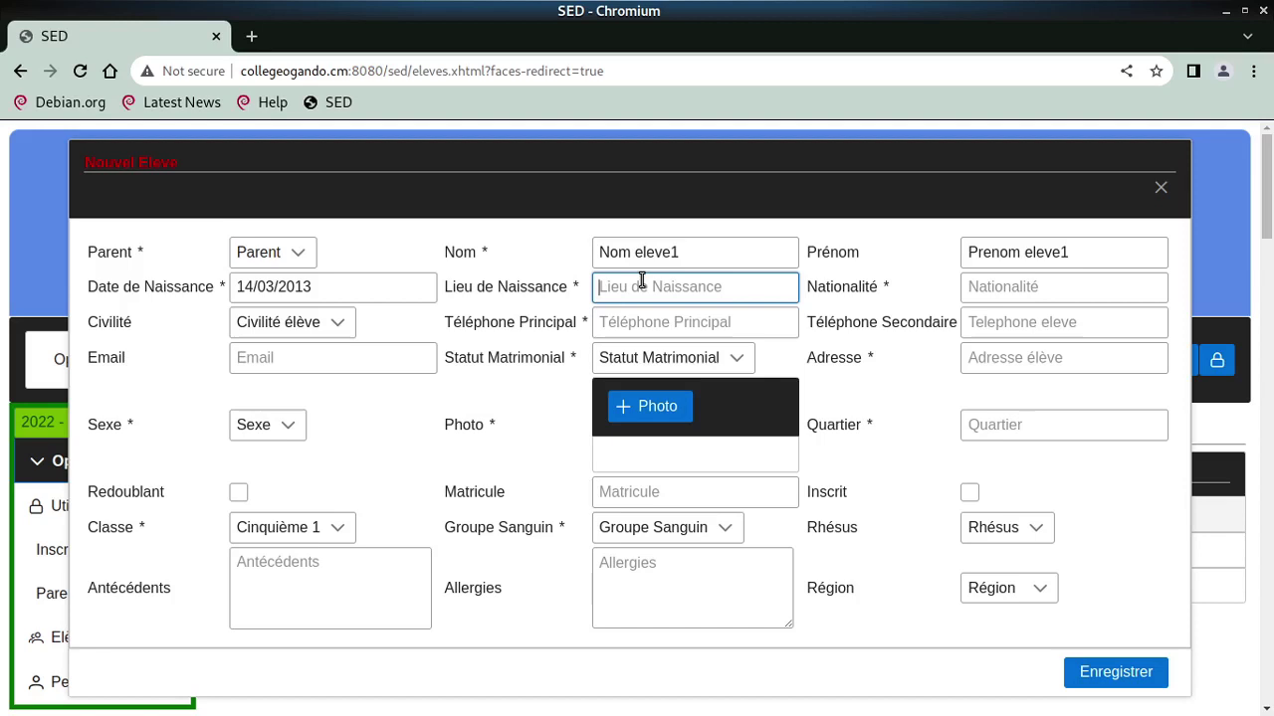
pyautogui.write('Ng')
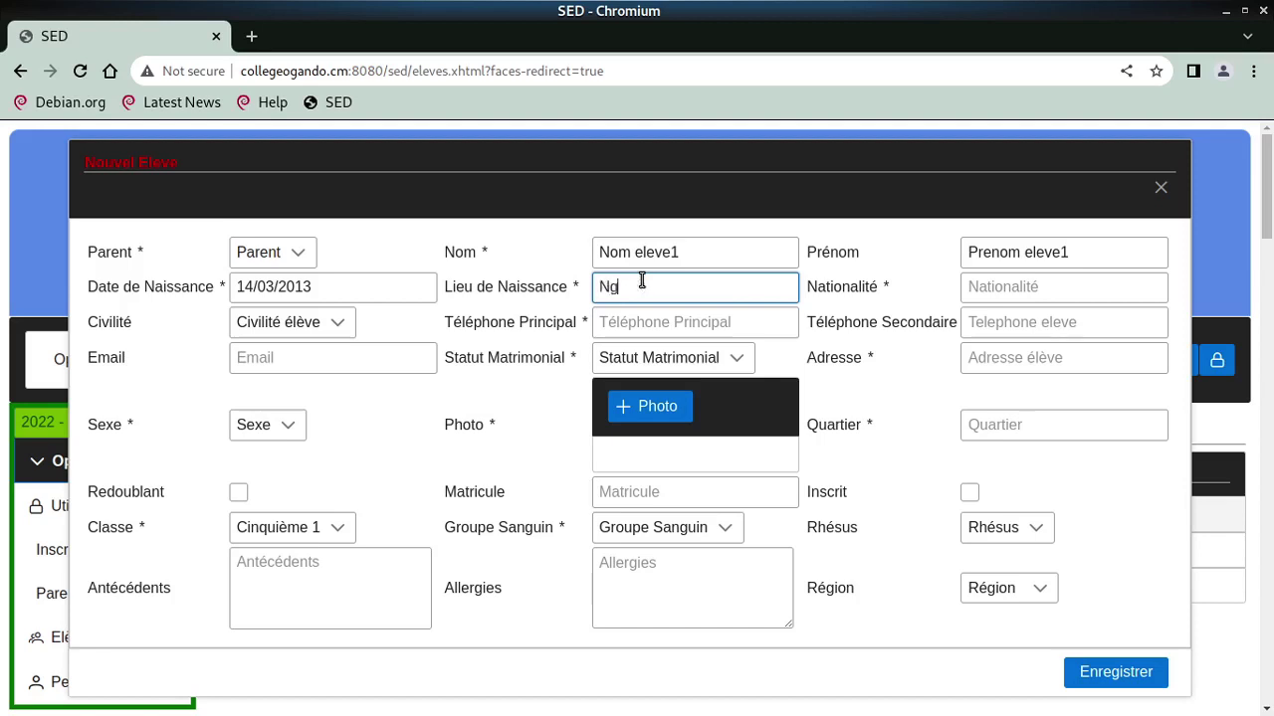
pyautogui.write('anou')
pyautogui.write('oundere')
pyautogui.press('Tab')
pyautogui.write('Cameroun')
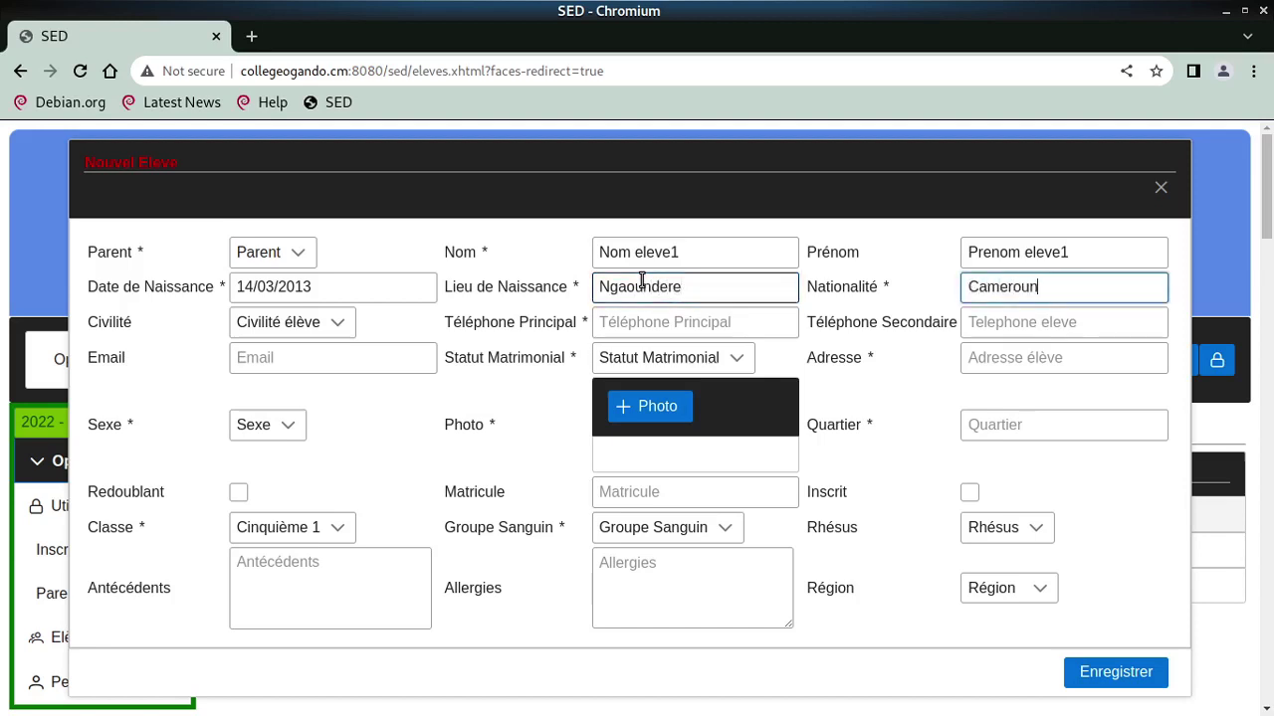
pyautogui.press('Tab')
pyautogui.press('space')
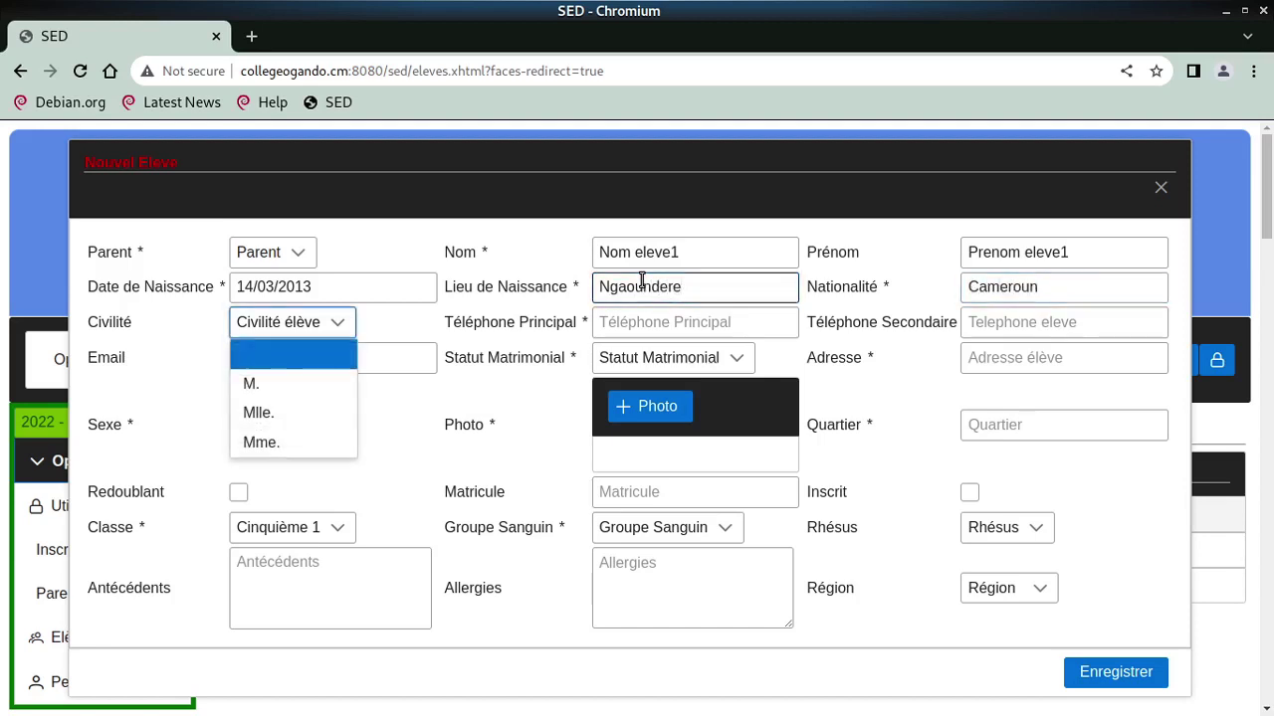
pyautogui.click(253, 385)
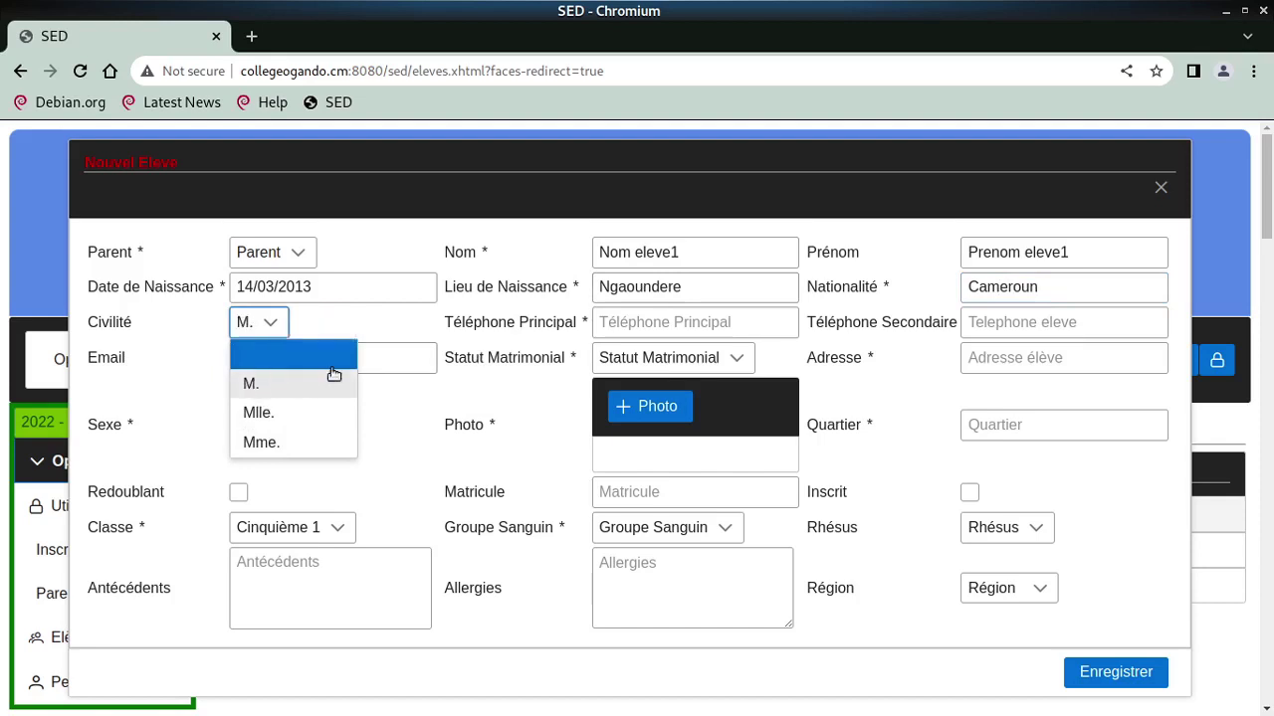
# Enter the student's main phone number and e-mail address
pyautogui.click(650, 321)
pyautogui.write('e')
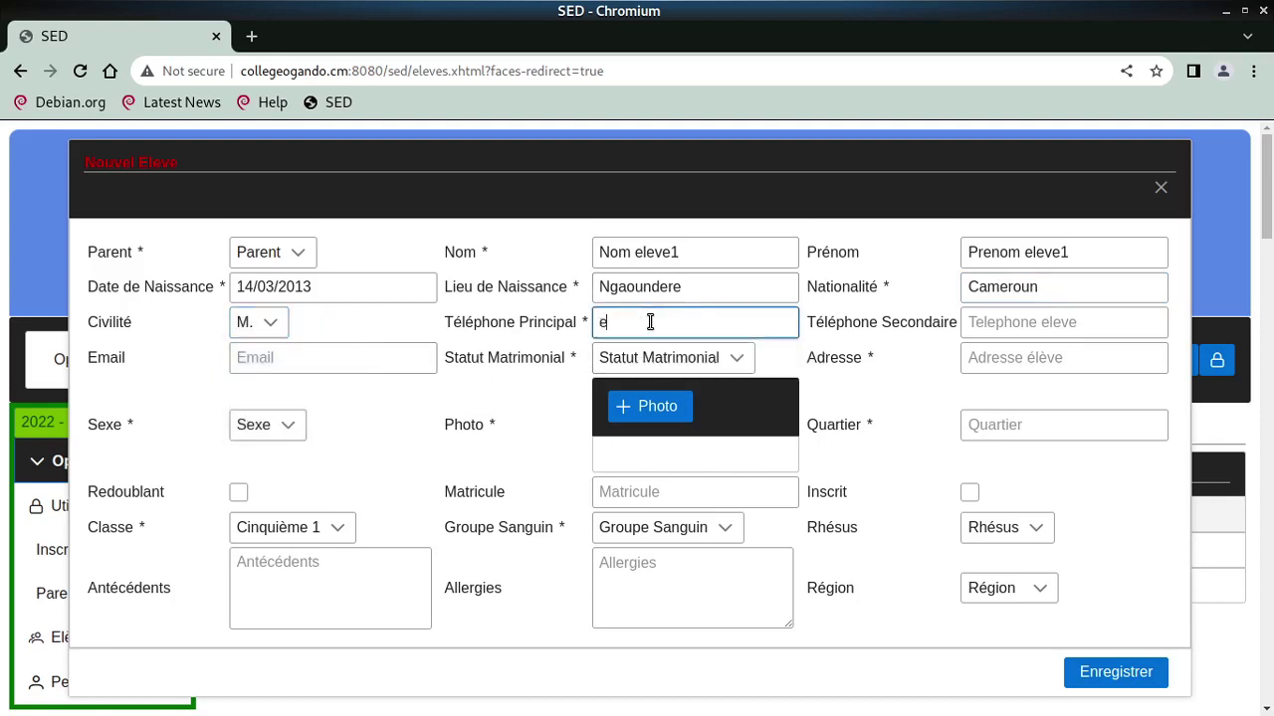
pyautogui.press('BackSpace')
pyautogui.write('Teleph')
pyautogui.press('BackSpace')
pyautogui.write('one eleve')
pyautogui.press('Tab')
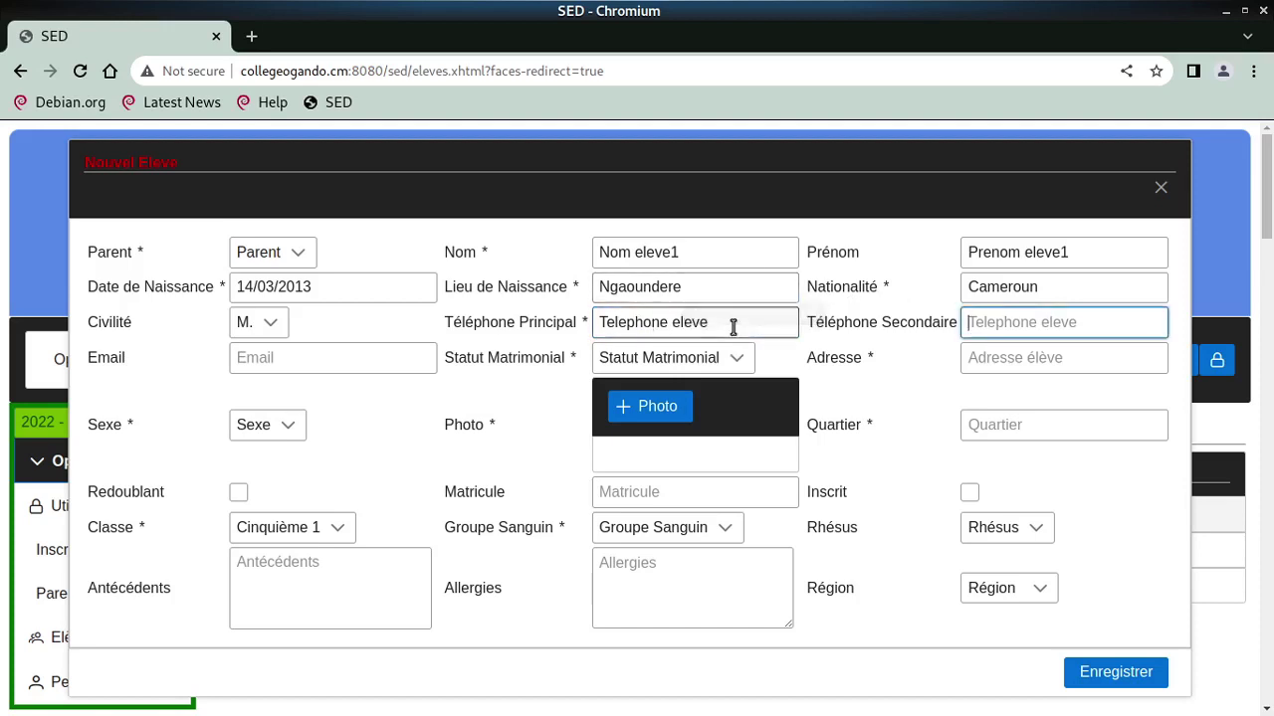
pyautogui.click(734, 325)
pyautogui.press('Tab')
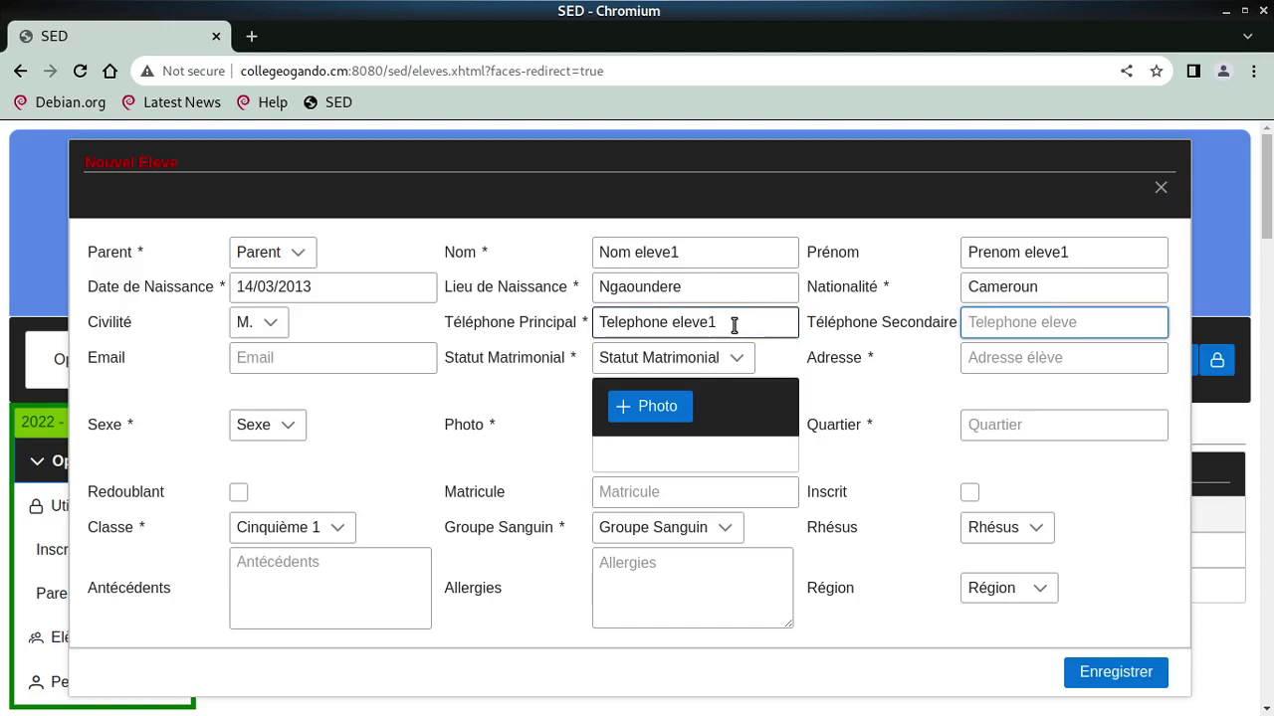
pyautogui.press('Tab')
pyautogui.write('elev')
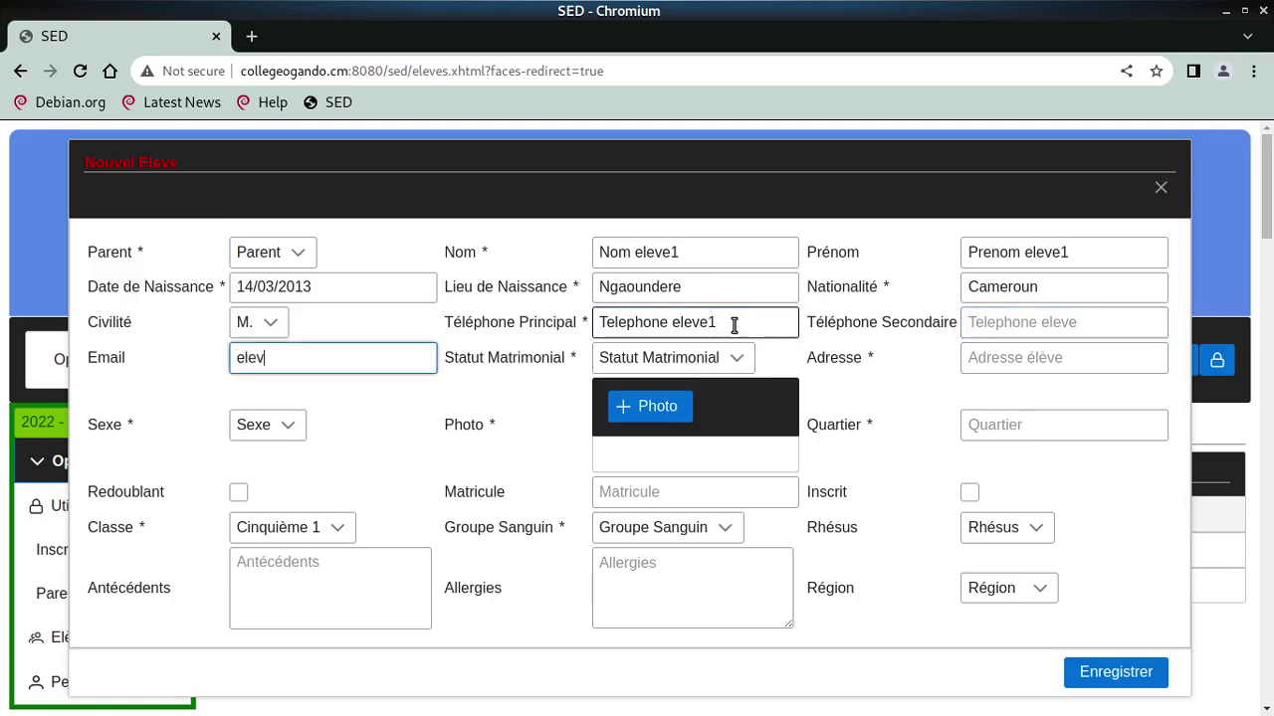
pyautogui.write('e1@sed.com')
# Set marital status Célibataire, enter the student's address, and set sex to Masculin
pyautogui.press('Tab')
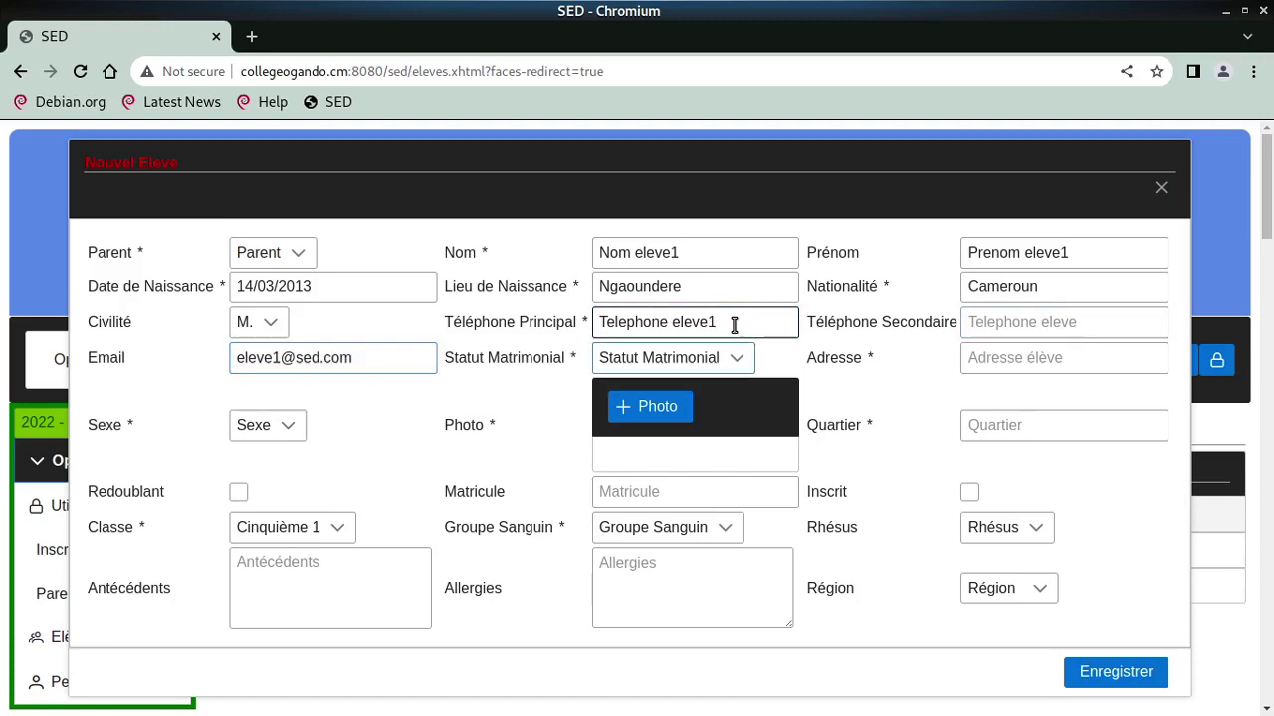
pyautogui.press('space')
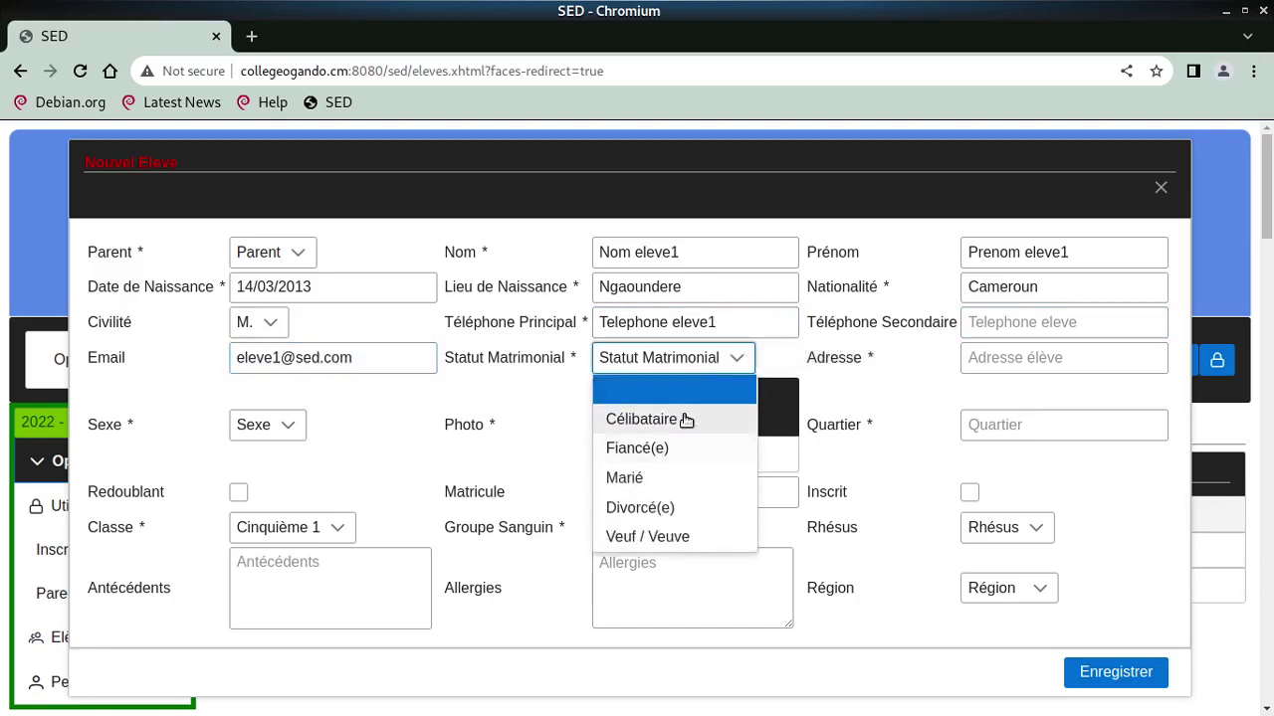
pyautogui.click(685, 419)
pyautogui.click(983, 360)
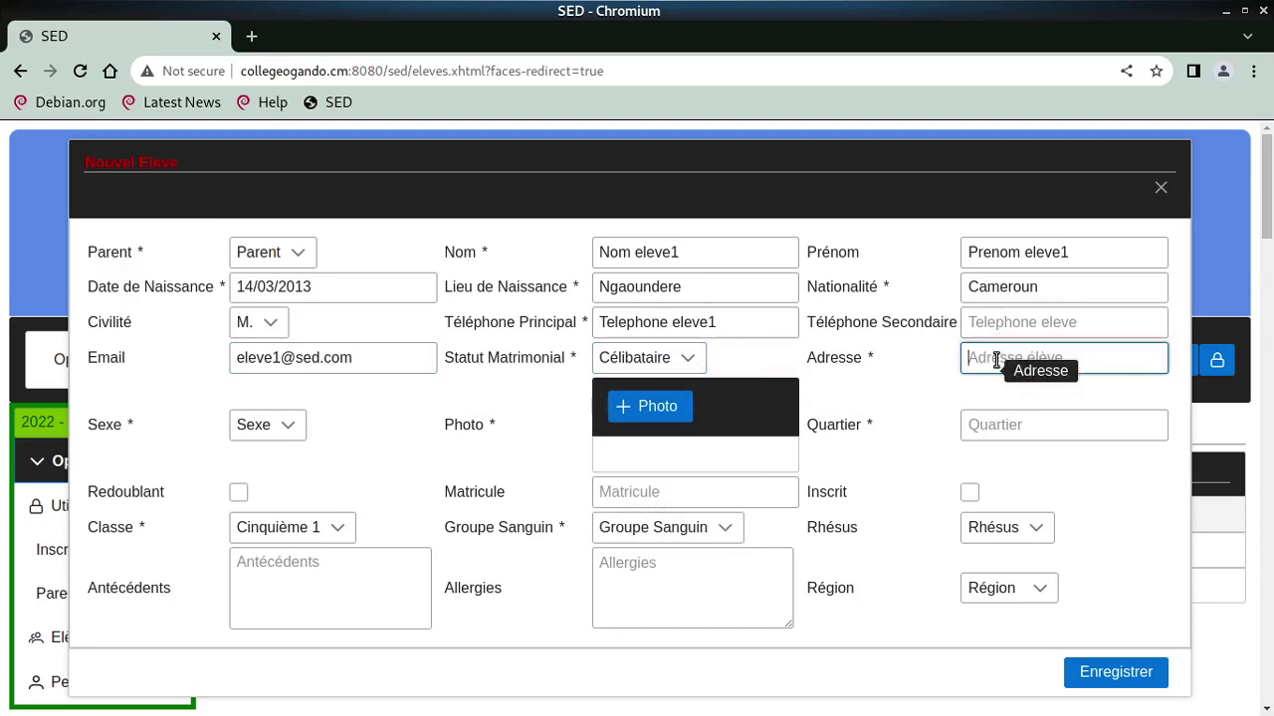
pyautogui.write('Adresse eleve1')
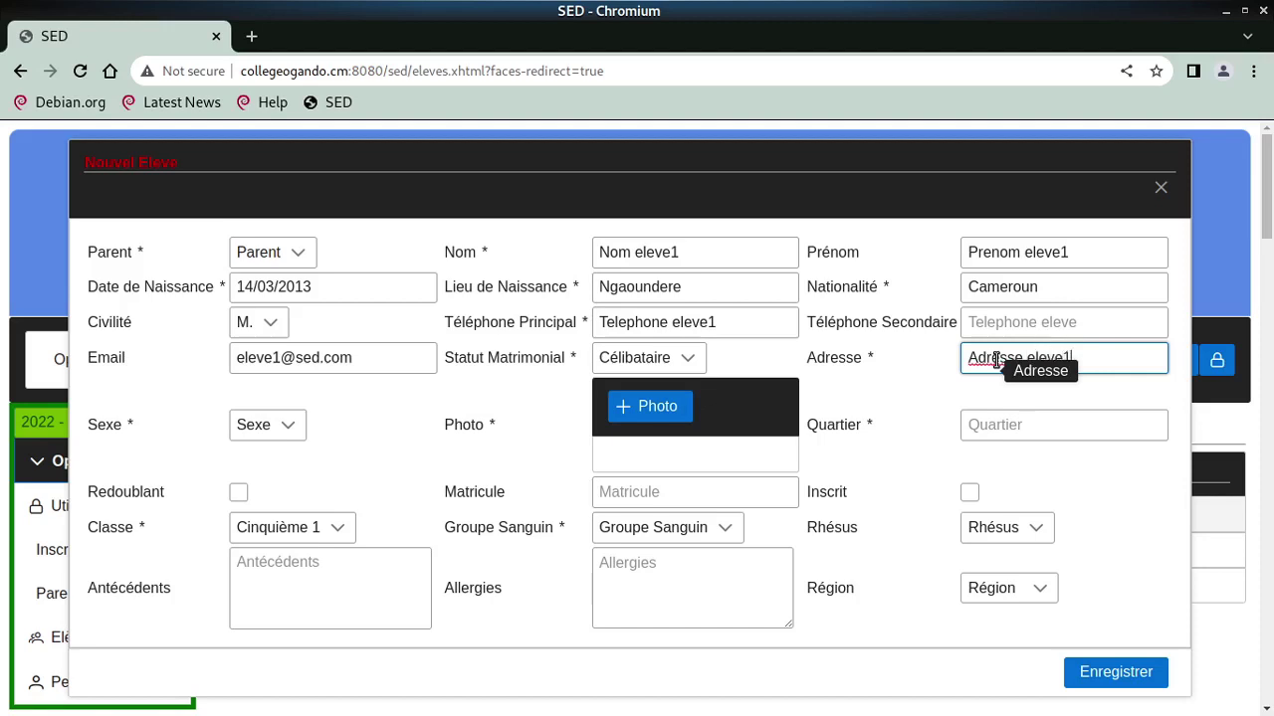
pyautogui.press('Tab')
pyautogui.press('space')
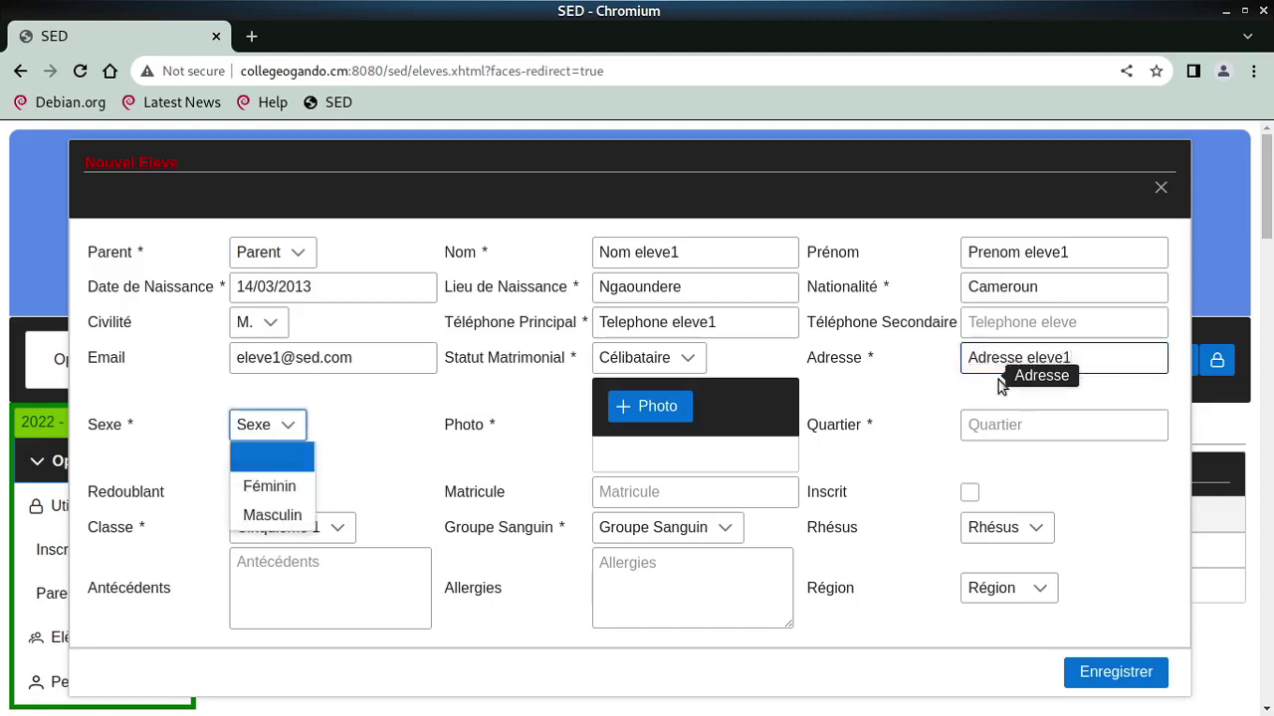
pyautogui.click(265, 515)
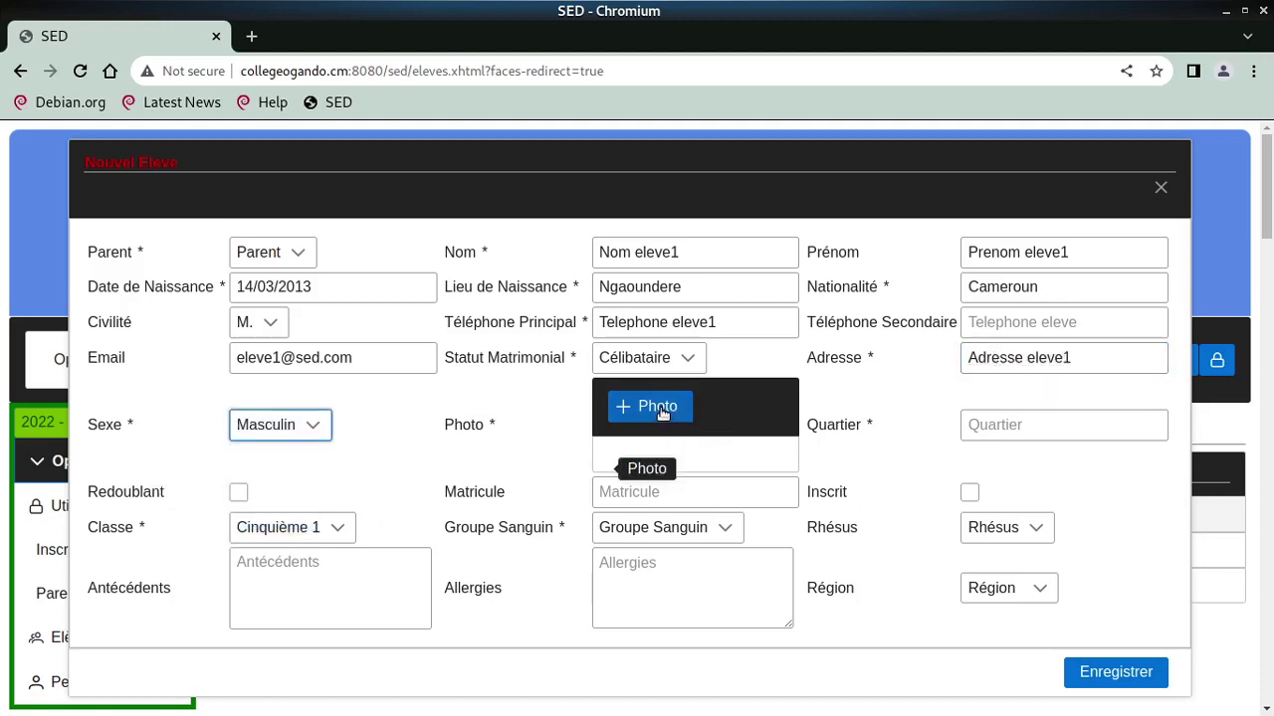
# Attach 1675325708979.jpg from Images/facebook as the student's photo
pyautogui.click(658, 408)
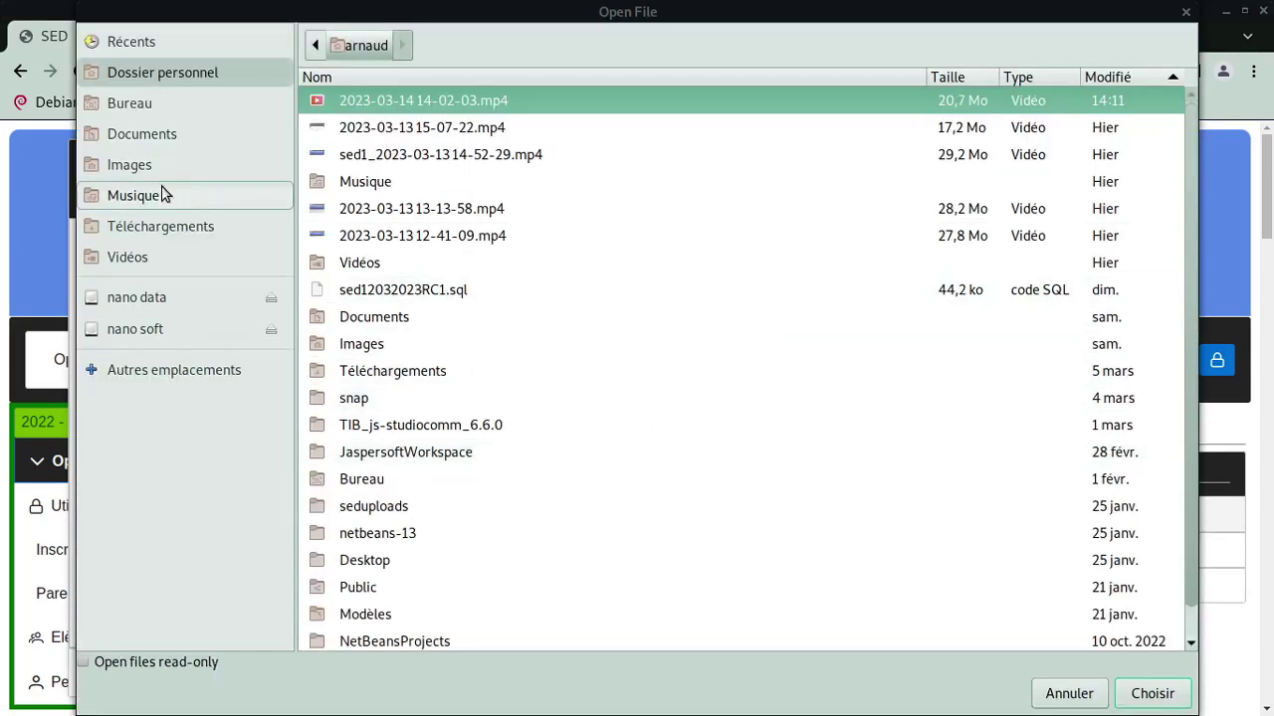
pyautogui.click(129, 166)
pyautogui.doubleClick(393, 180)
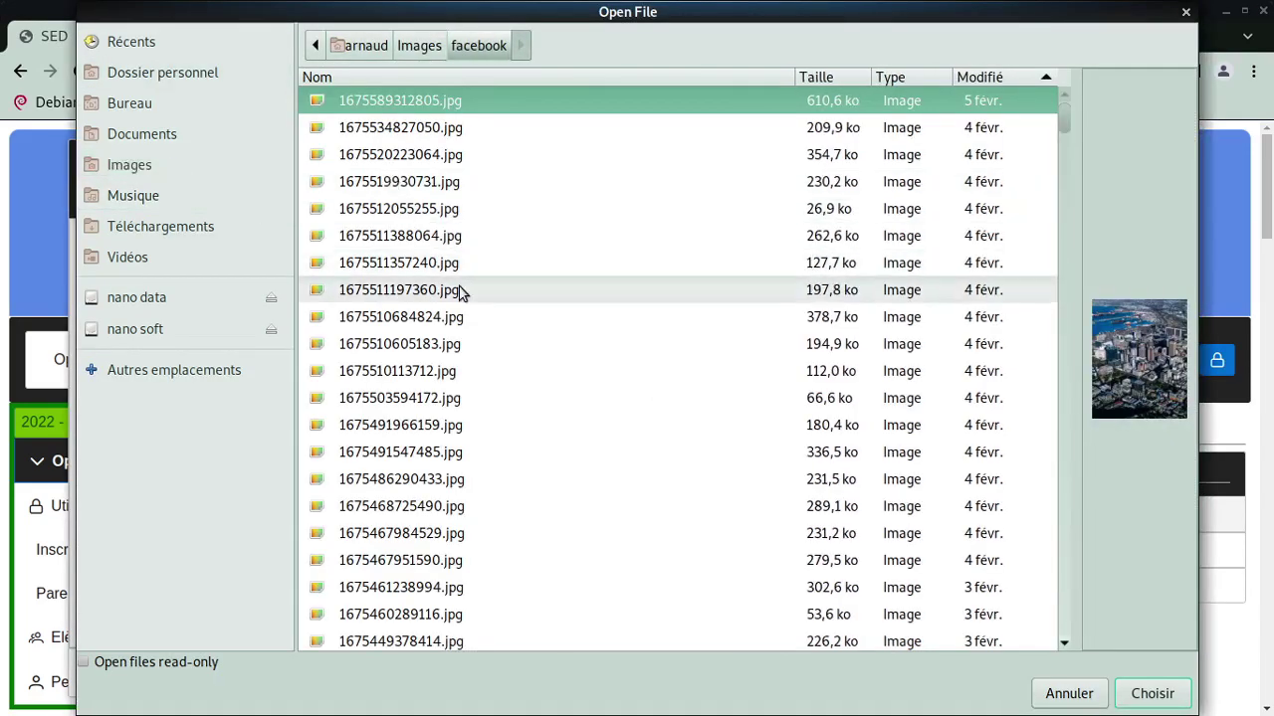
pyautogui.scroll(-10, 460, 291)
pyautogui.click(456, 291)
pyautogui.click(443, 329)
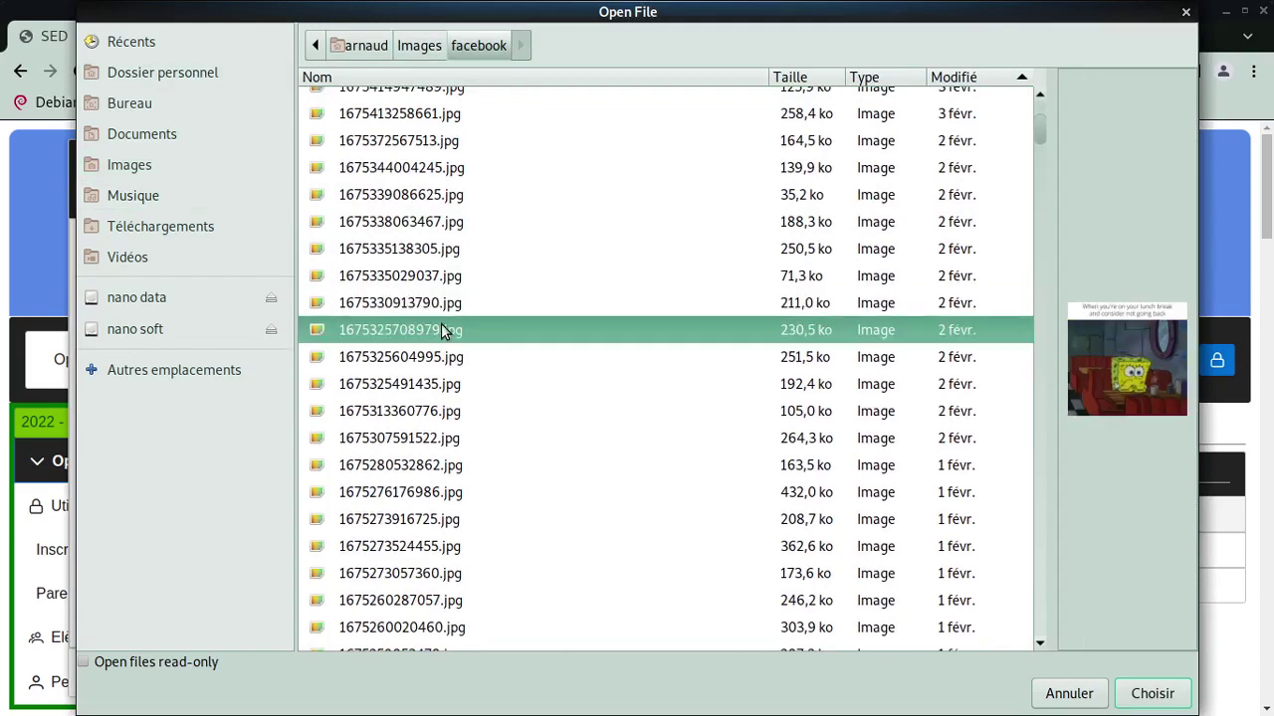
pyautogui.doubleClick(443, 329)
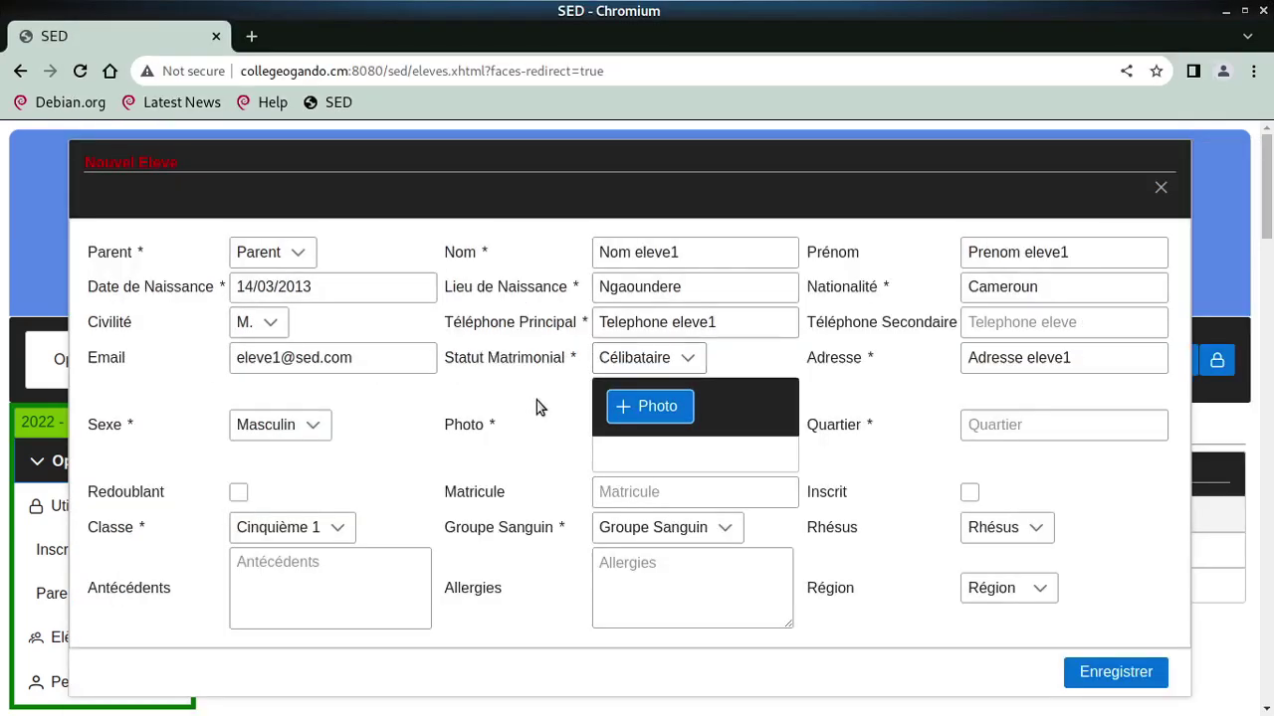
# Enter the neighbourhood and registration number, and tick Redoublant and Inscrit
pyautogui.click(980, 427)
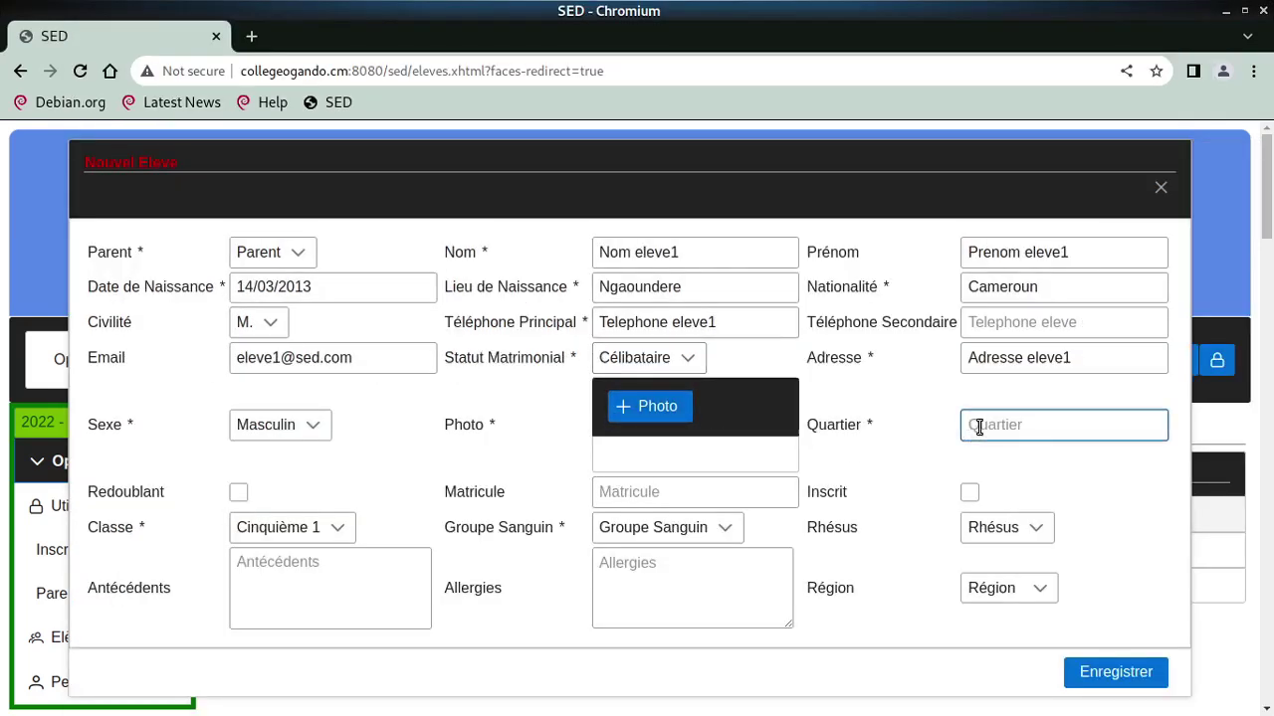
pyautogui.write('Quartier')
pyautogui.press('Tab')
pyautogui.press('space')
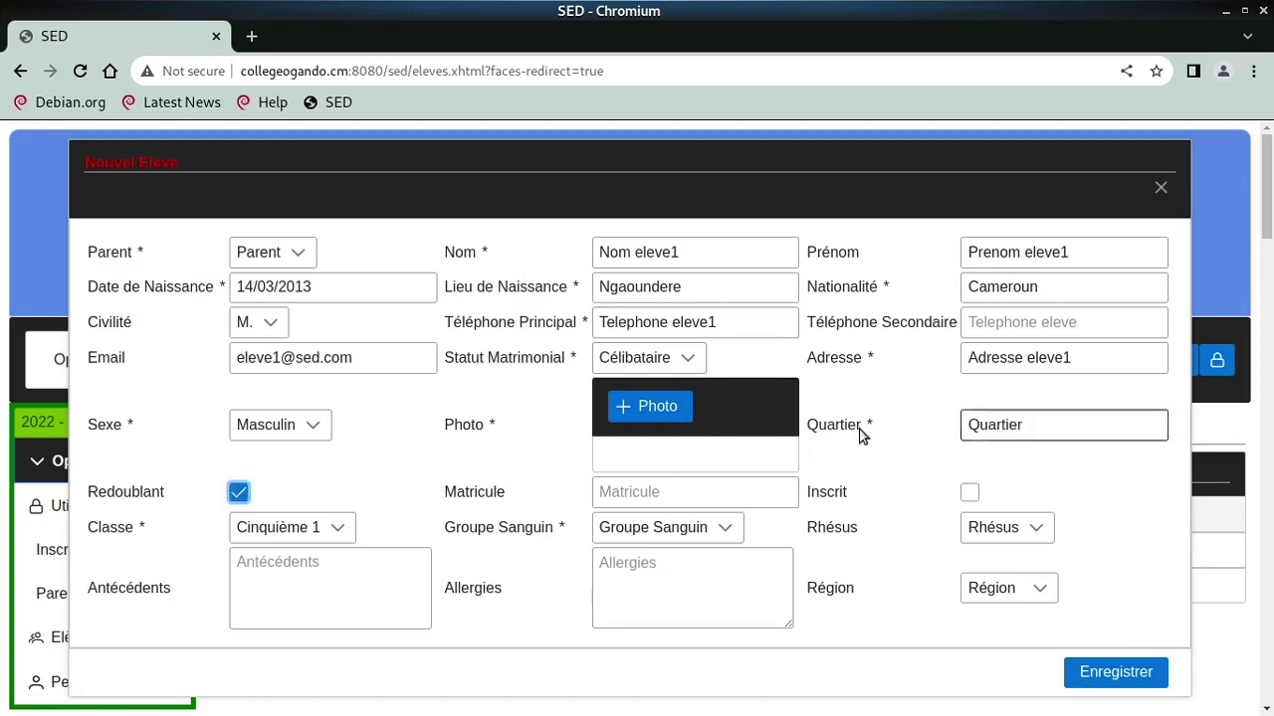
pyautogui.click(691, 492)
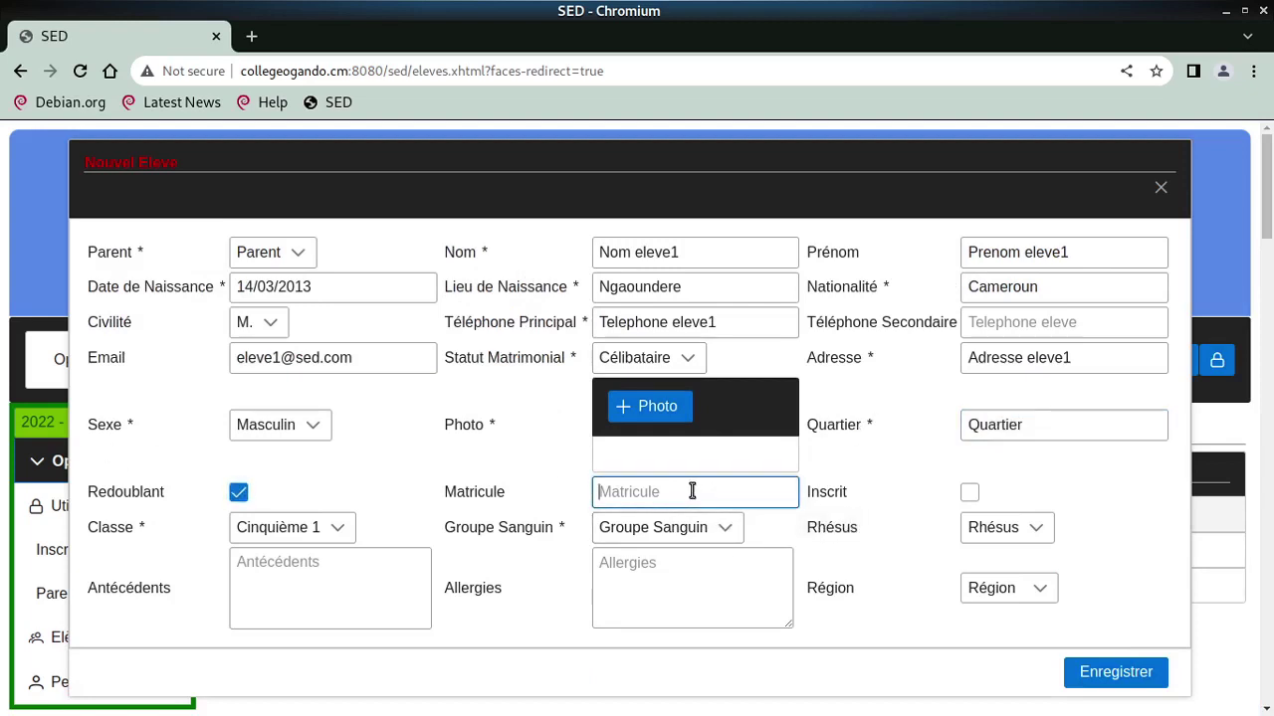
pyautogui.write('m')
pyautogui.press('BackSpace')
pyautogui.write('Matricule')
pyautogui.press('Tab')
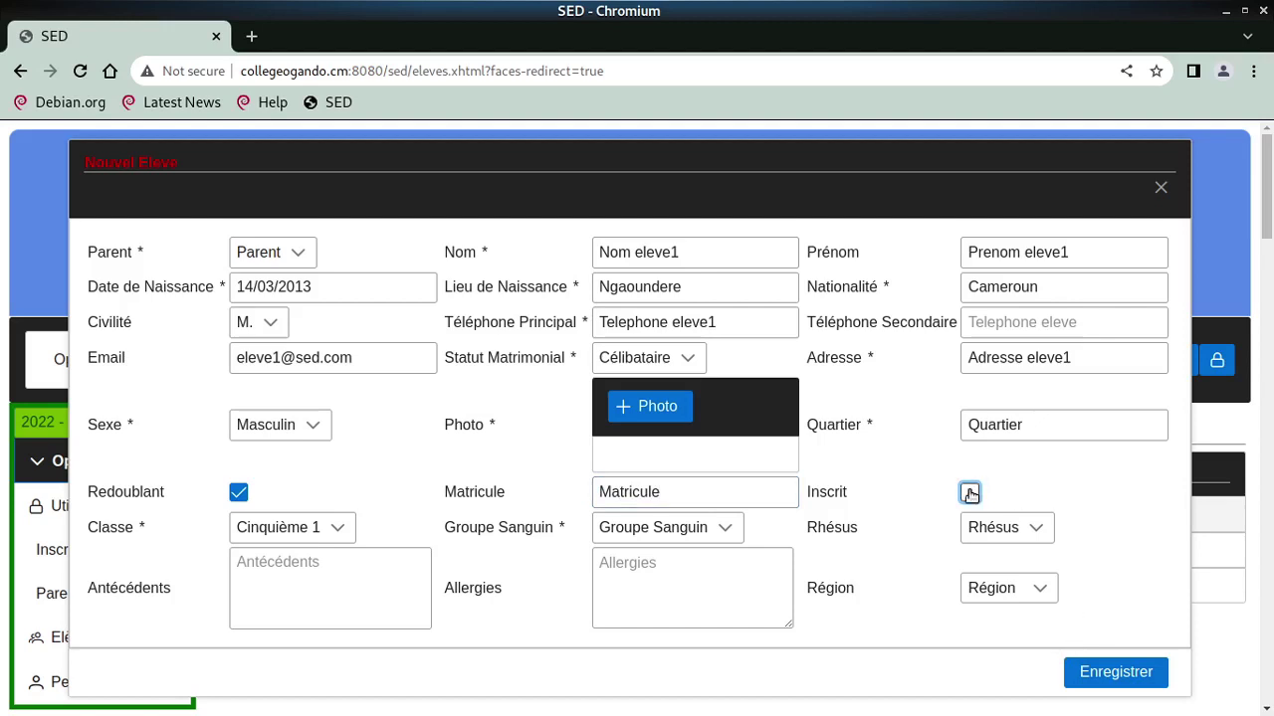
pyautogui.click(969, 492)
pyautogui.click(233, 574)
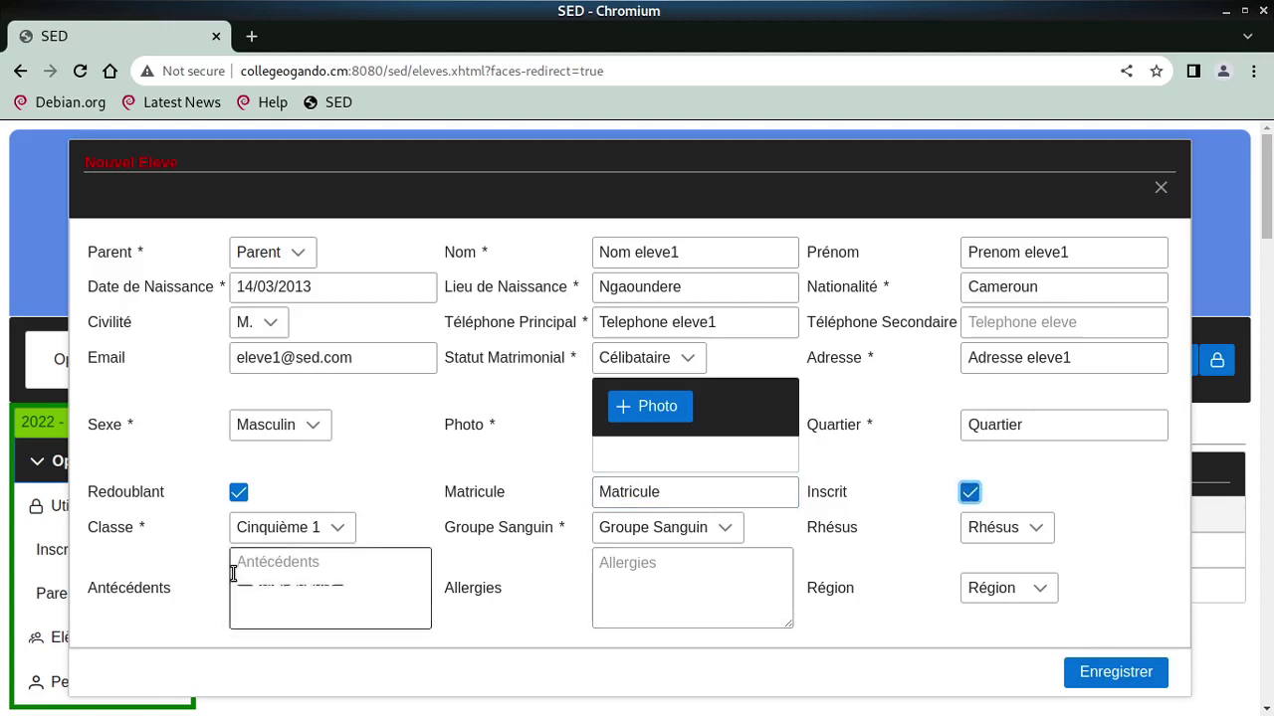
# Keep class Cinquième 1 and set blood group A with rhesus Positif
pyautogui.click(282, 528)
pyautogui.click(297, 615)
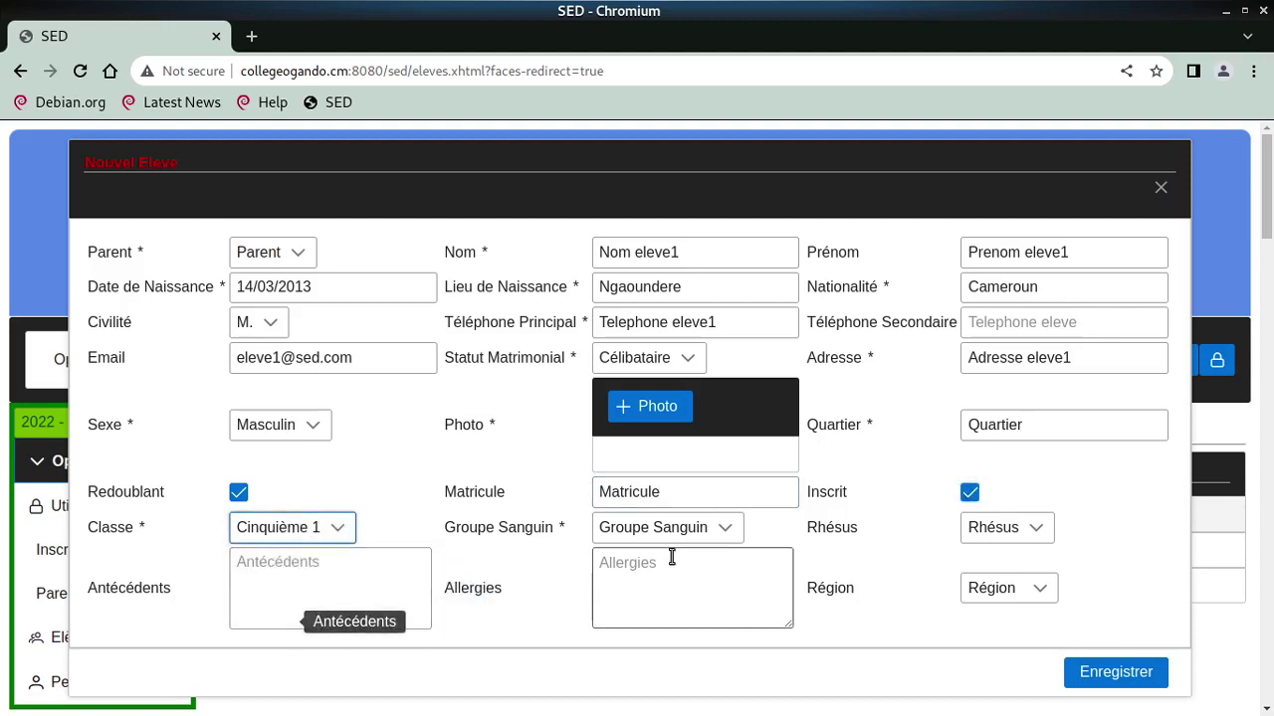
pyautogui.click(702, 530)
pyautogui.click(628, 590)
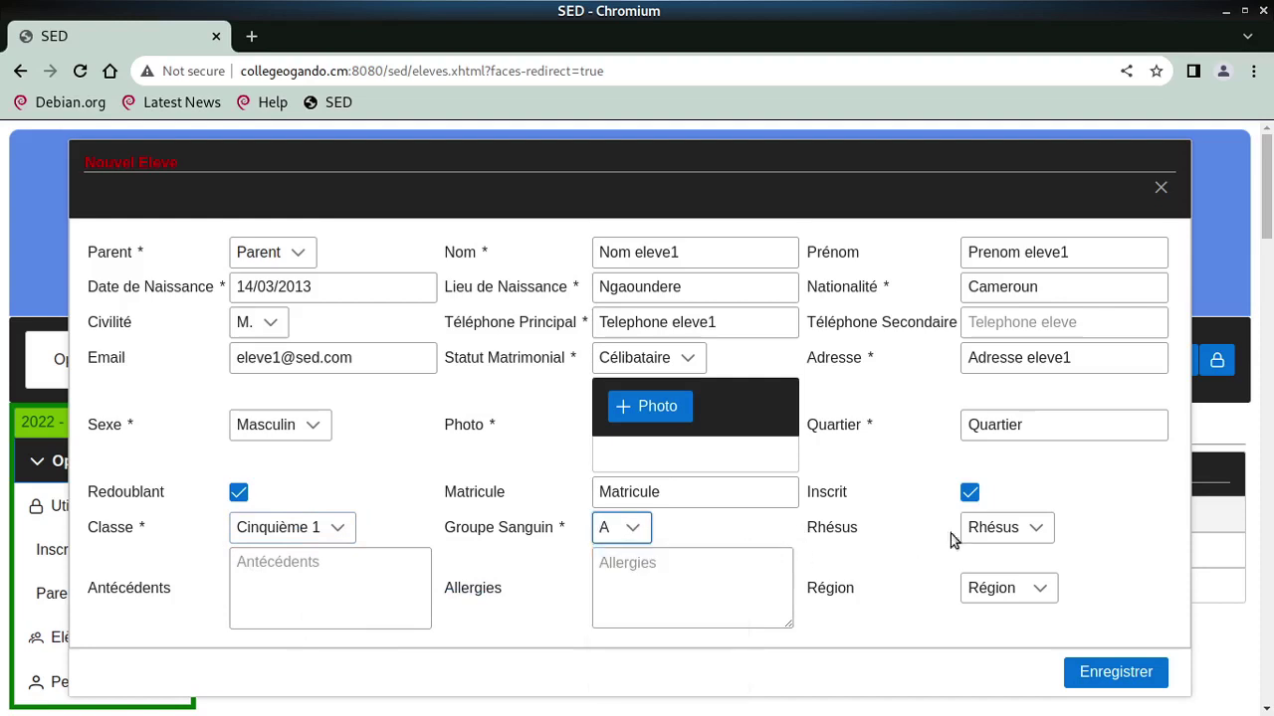
pyautogui.click(980, 528)
pyautogui.click(1000, 590)
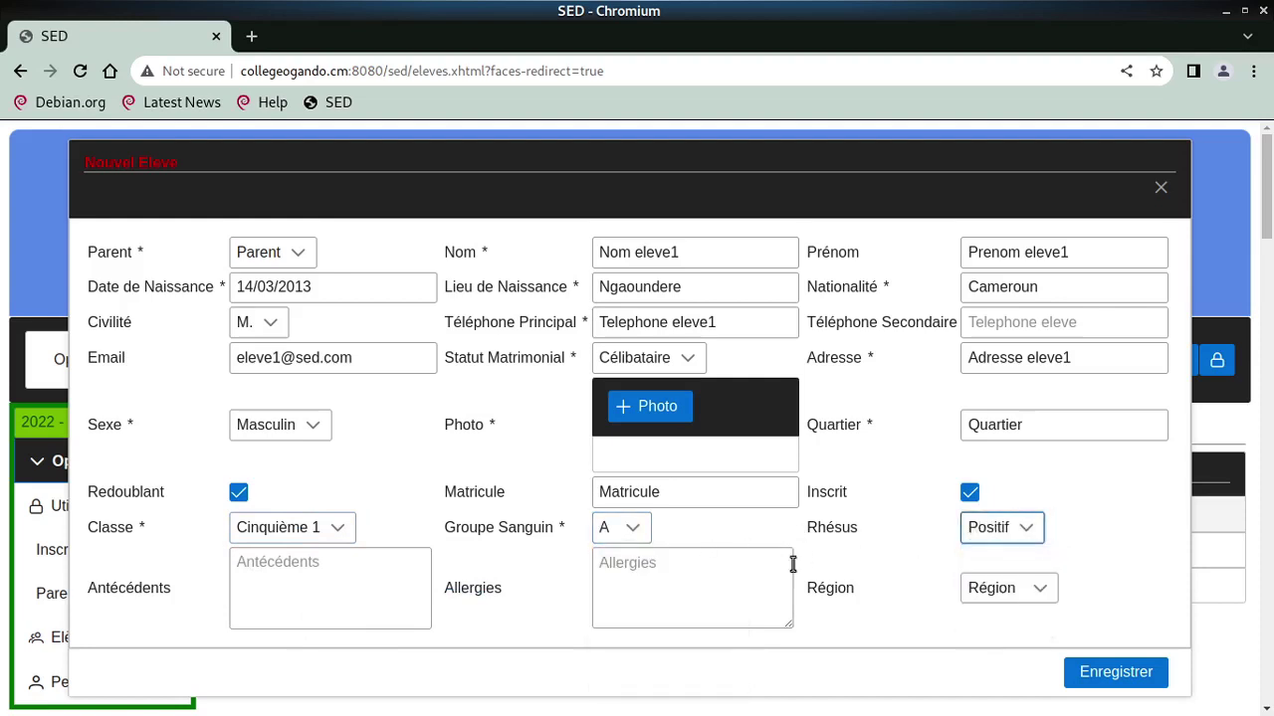
# Enter medical history and allergies 'aucune', set region Adamaoua, and save the student
pyautogui.click(330, 580)
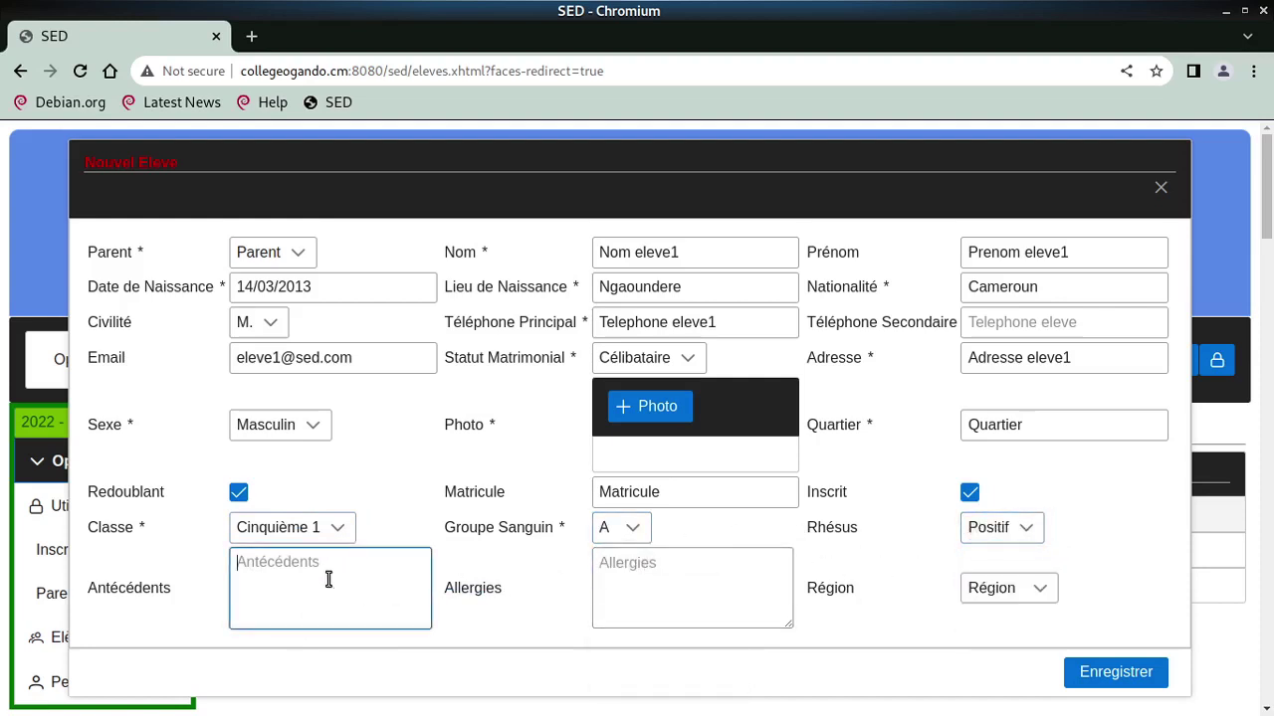
pyautogui.write('aucun')
pyautogui.press('Tab')
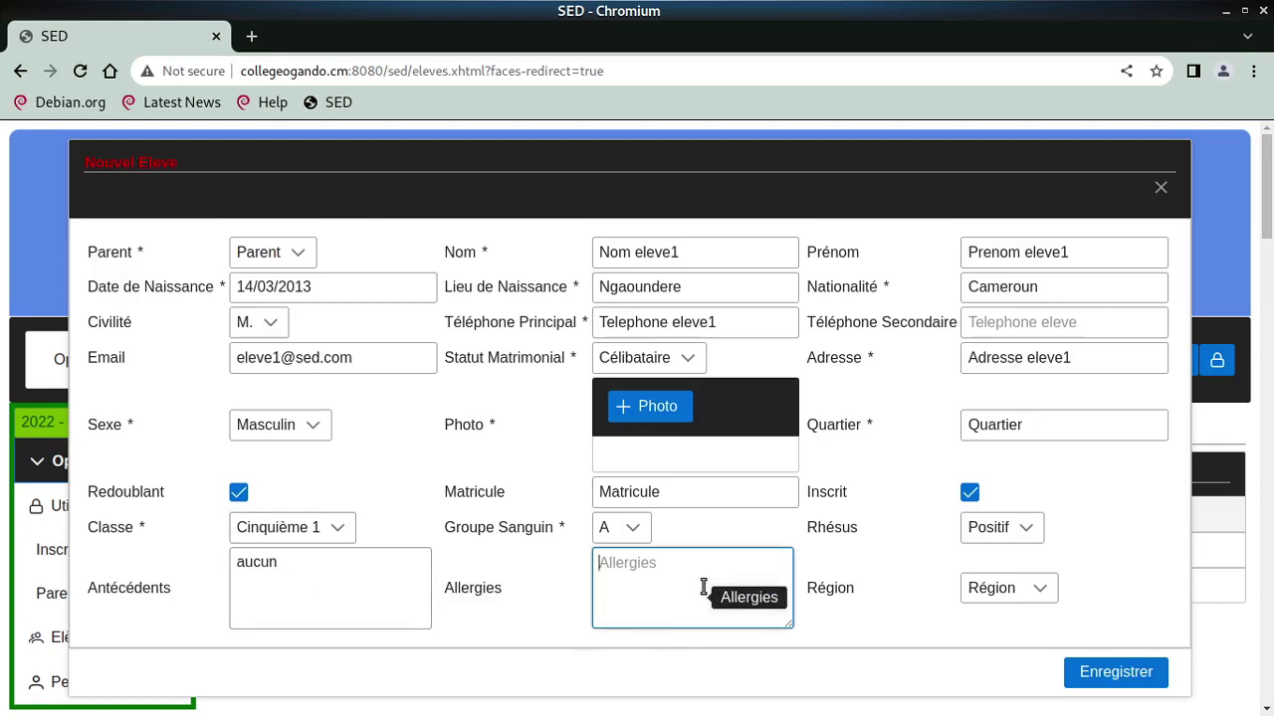
pyautogui.write('aucune')
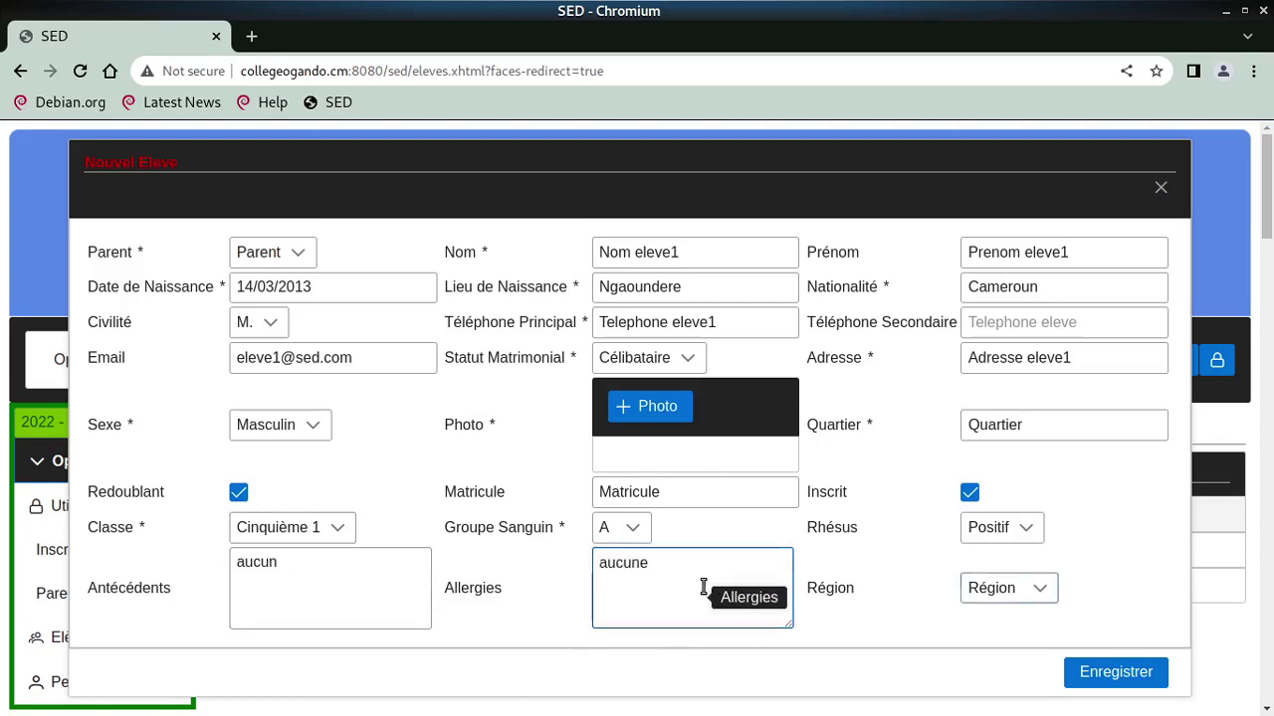
pyautogui.click(995, 590)
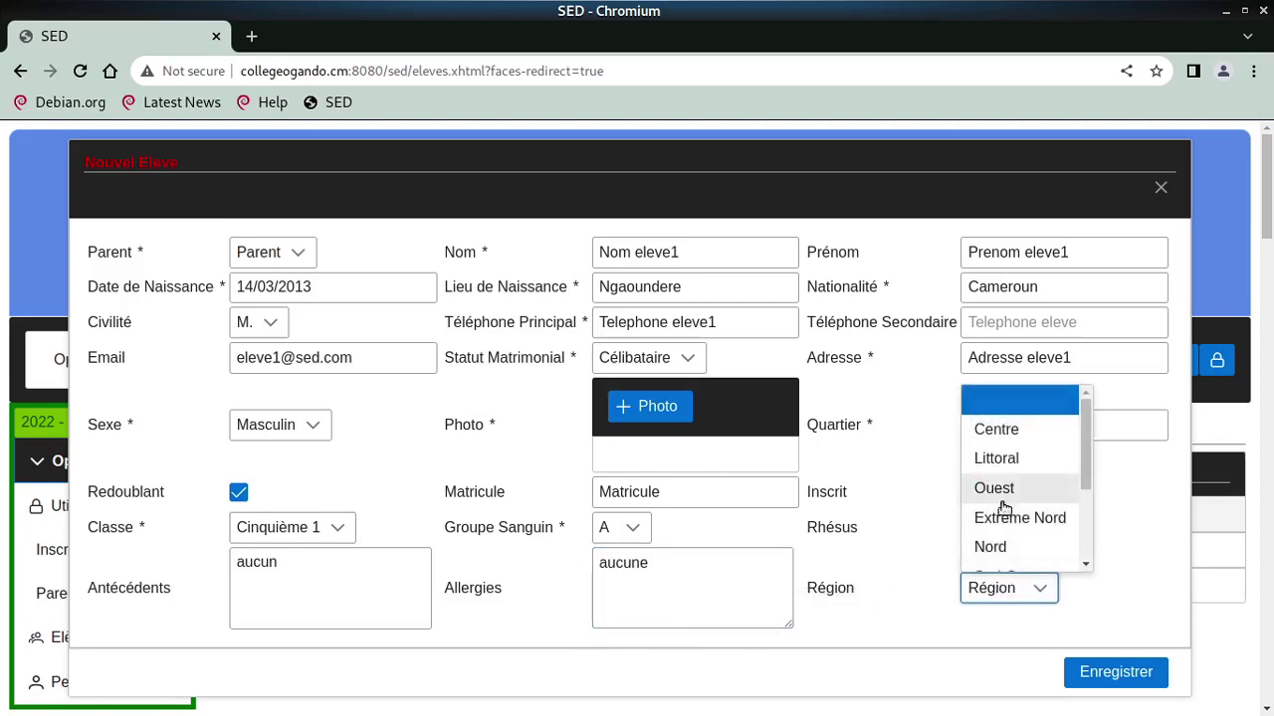
pyautogui.scroll(-2, 1010, 513)
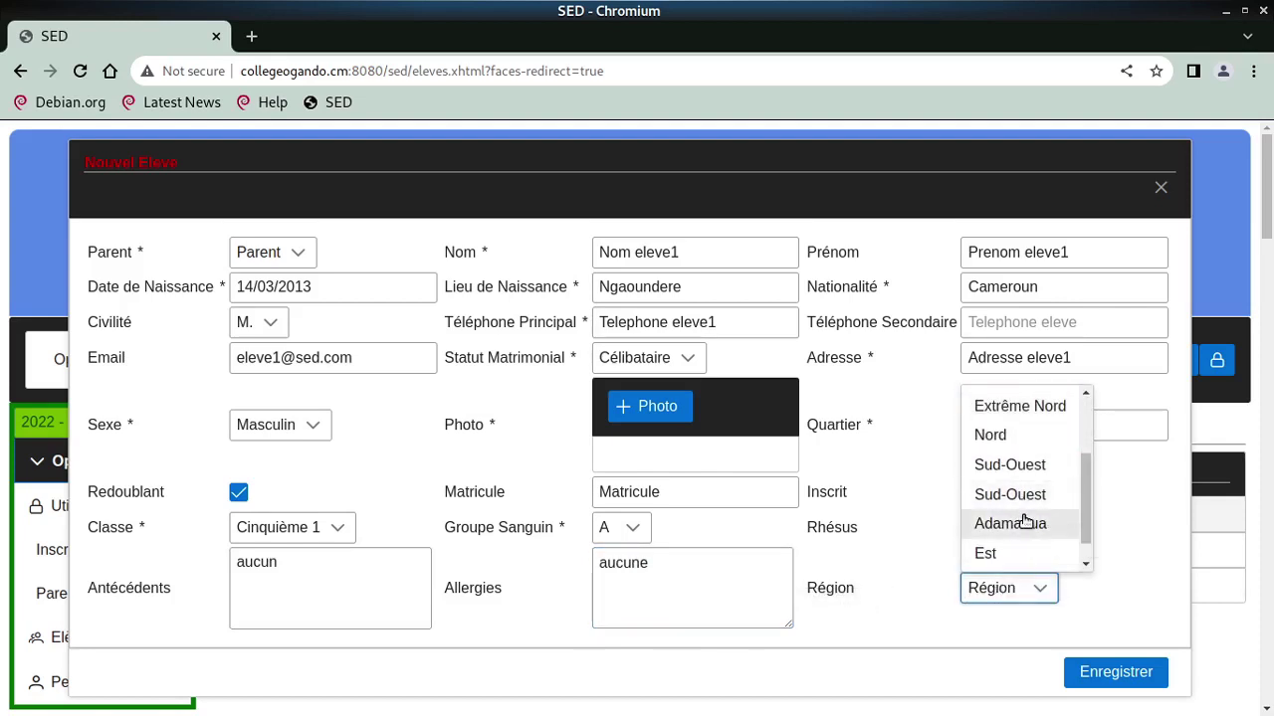
pyautogui.click(1023, 522)
pyautogui.click(1148, 677)
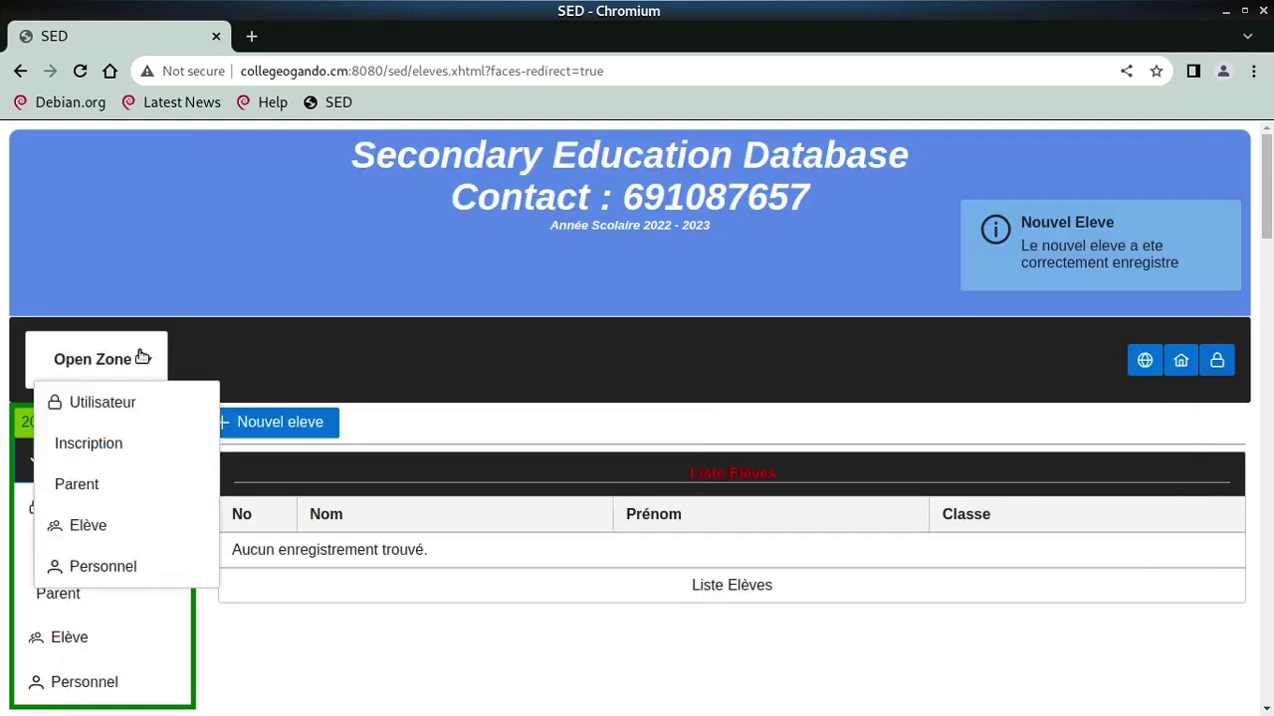
# Reload the student list page and sign out of the student account
pyautogui.click(80, 70)
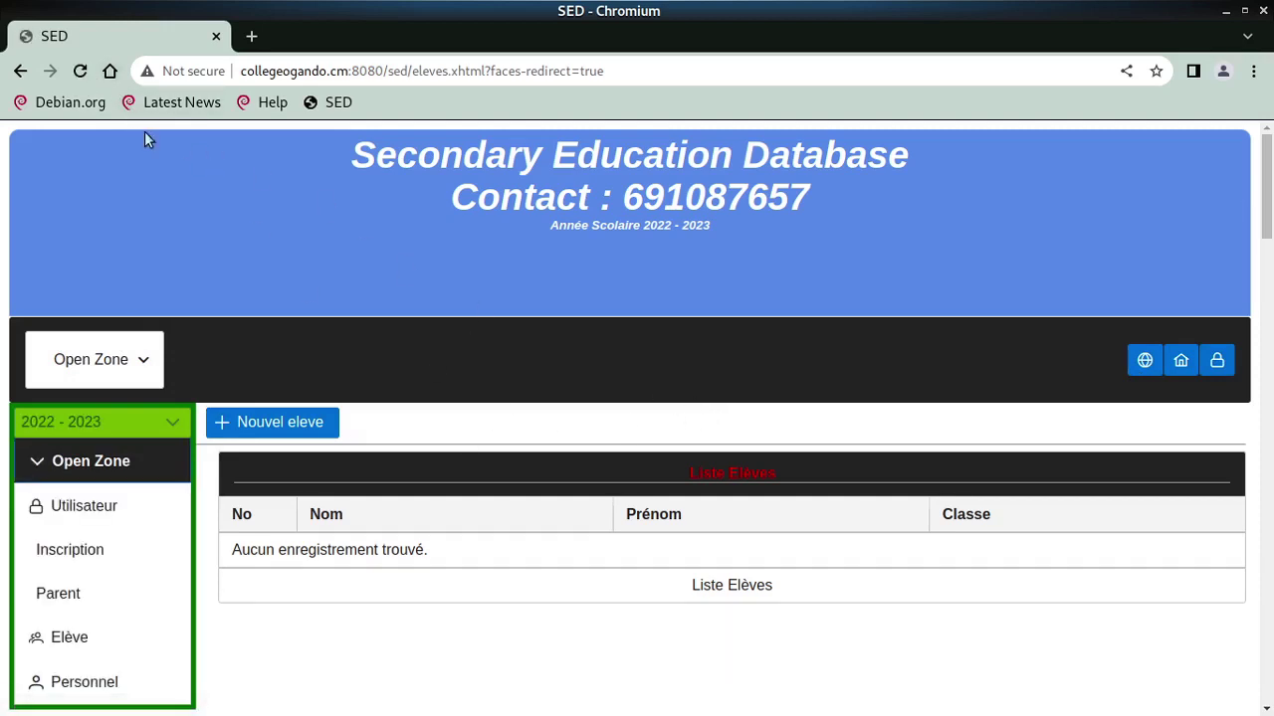
pyautogui.click(1214, 366)
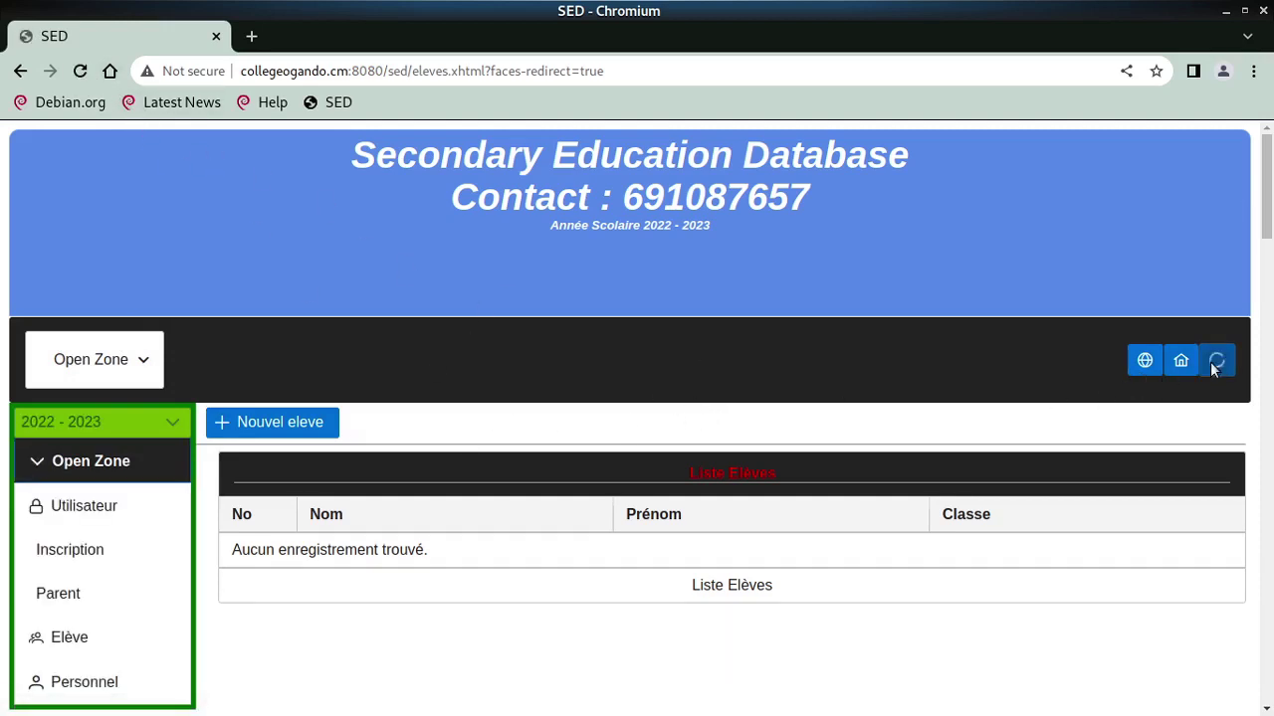
pyautogui.click(1217, 356)
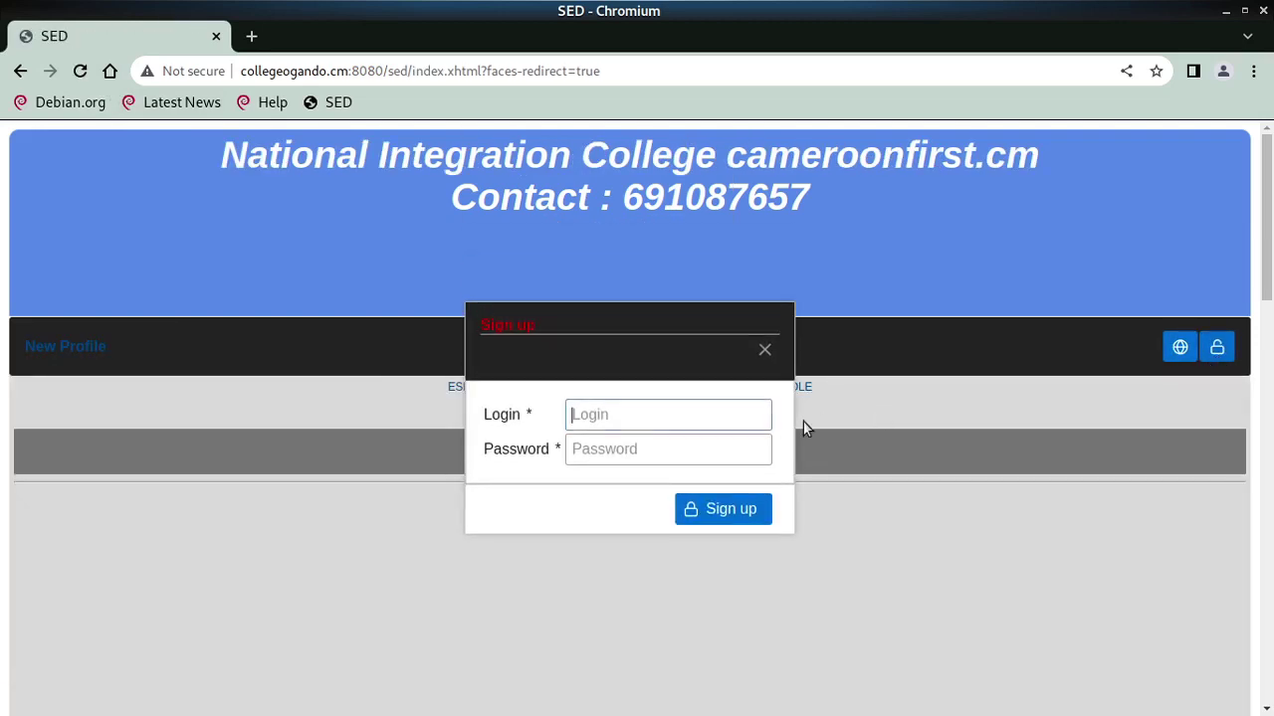
# Sign in with the staff administrator login and password
pyautogui.write('el')
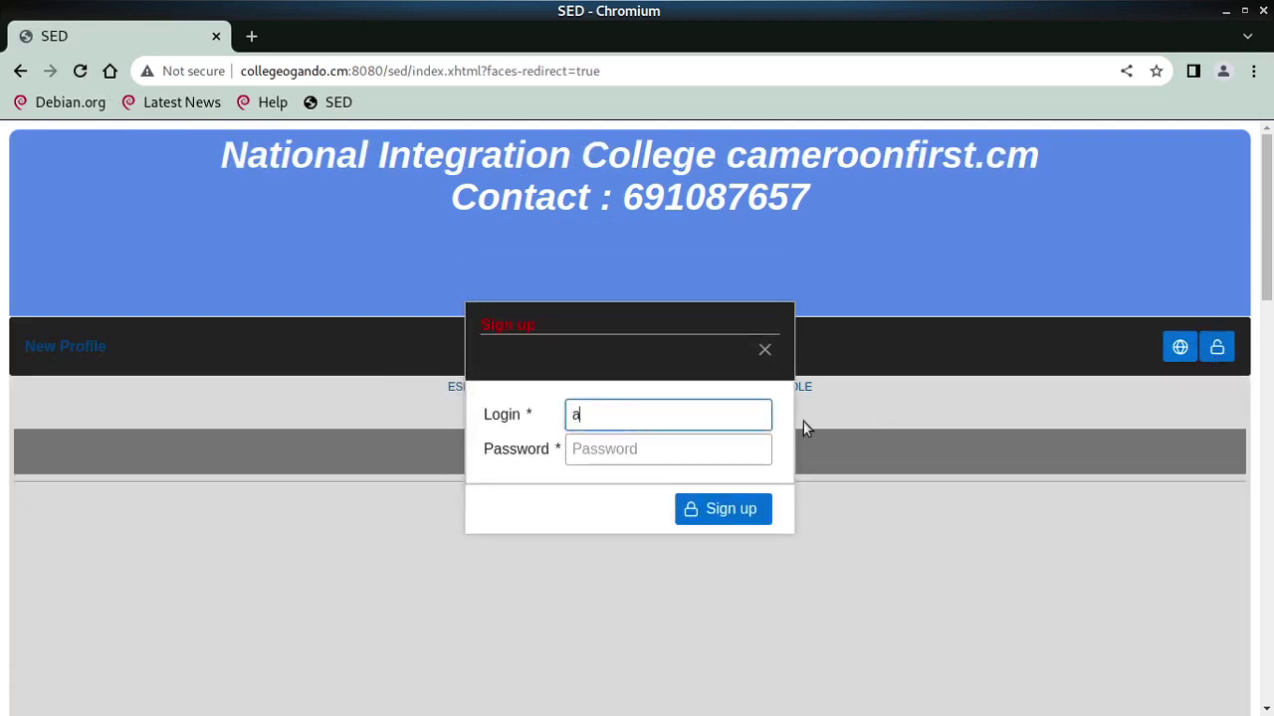
pyautogui.press('BackSpace')
pyautogui.write('pers')
pyautogui.press('Tab')
pyautogui.write('pe')
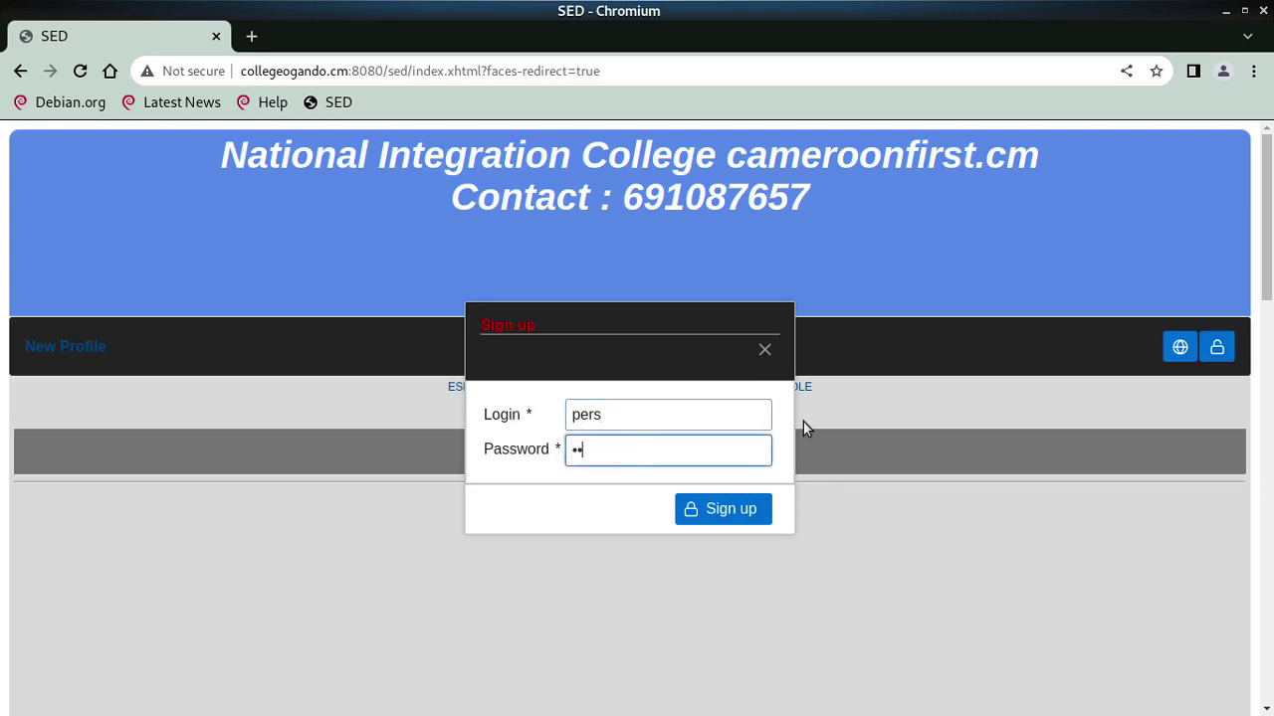
pyautogui.write('rs')
pyautogui.press('Return')
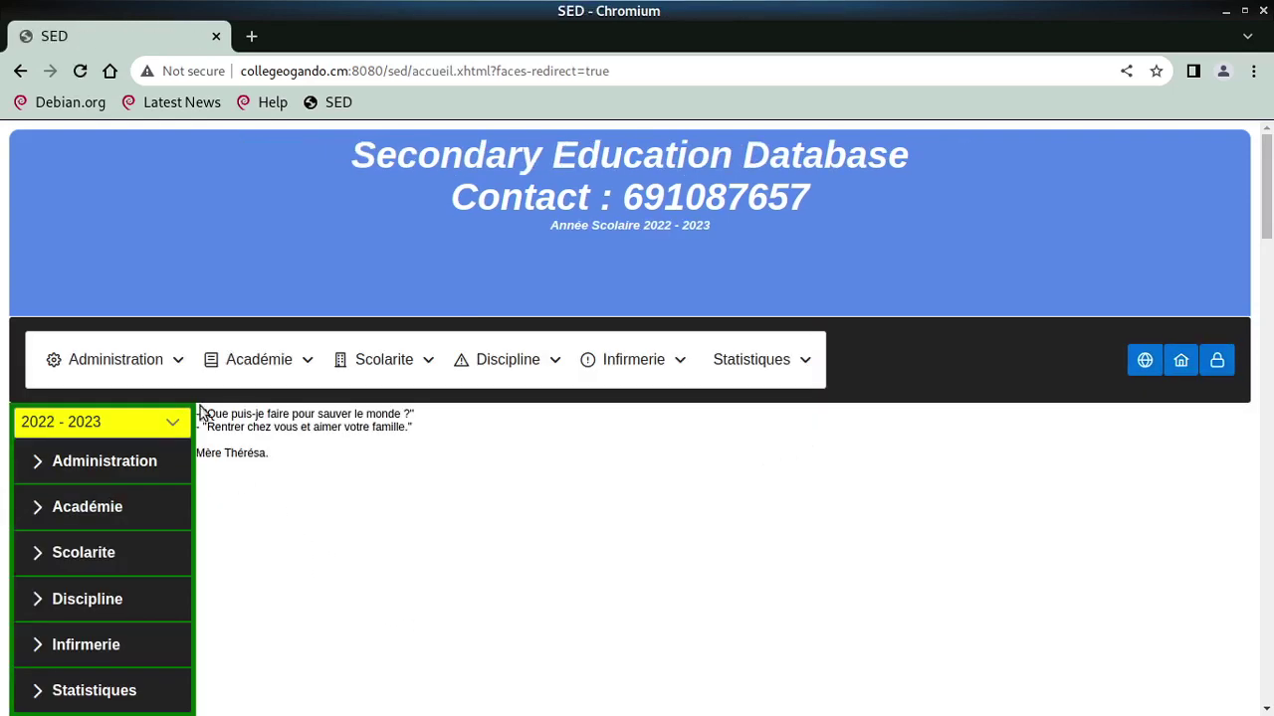
# From Administration's user groups page, create and save a new group named Eleves
pyautogui.click(134, 360)
pyautogui.moveTo(136, 484)
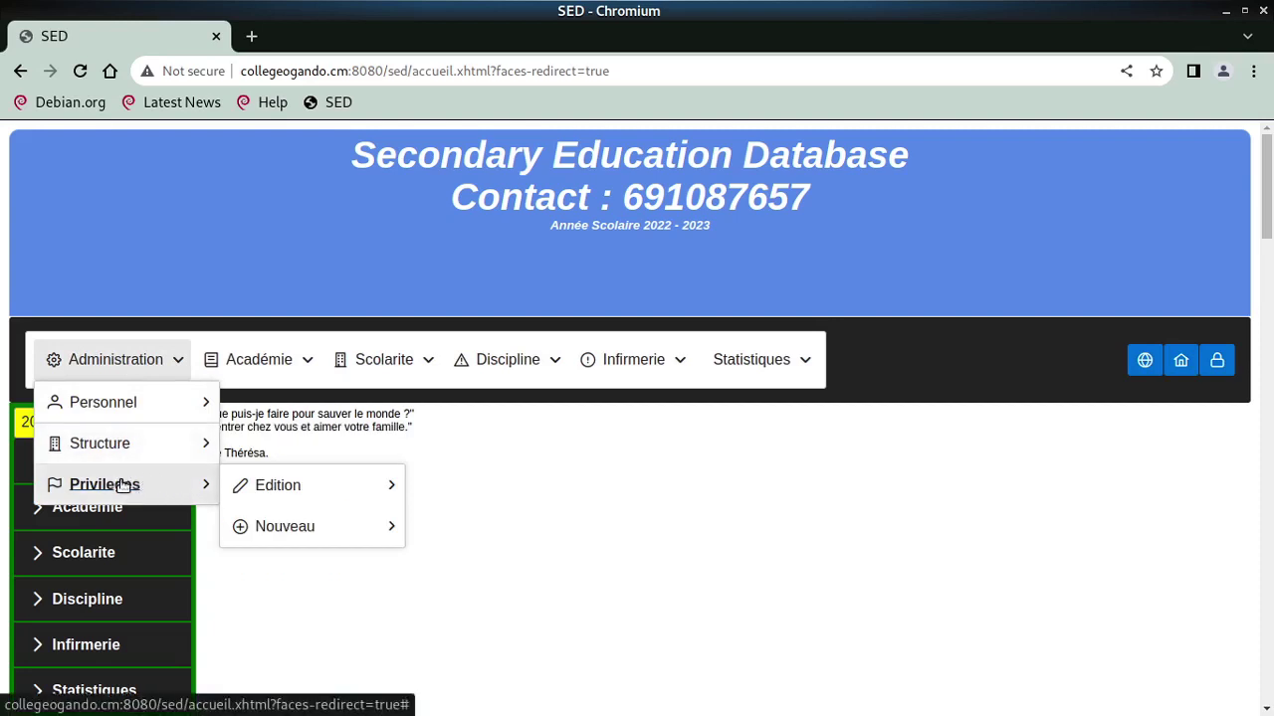
pyautogui.moveTo(340, 534)
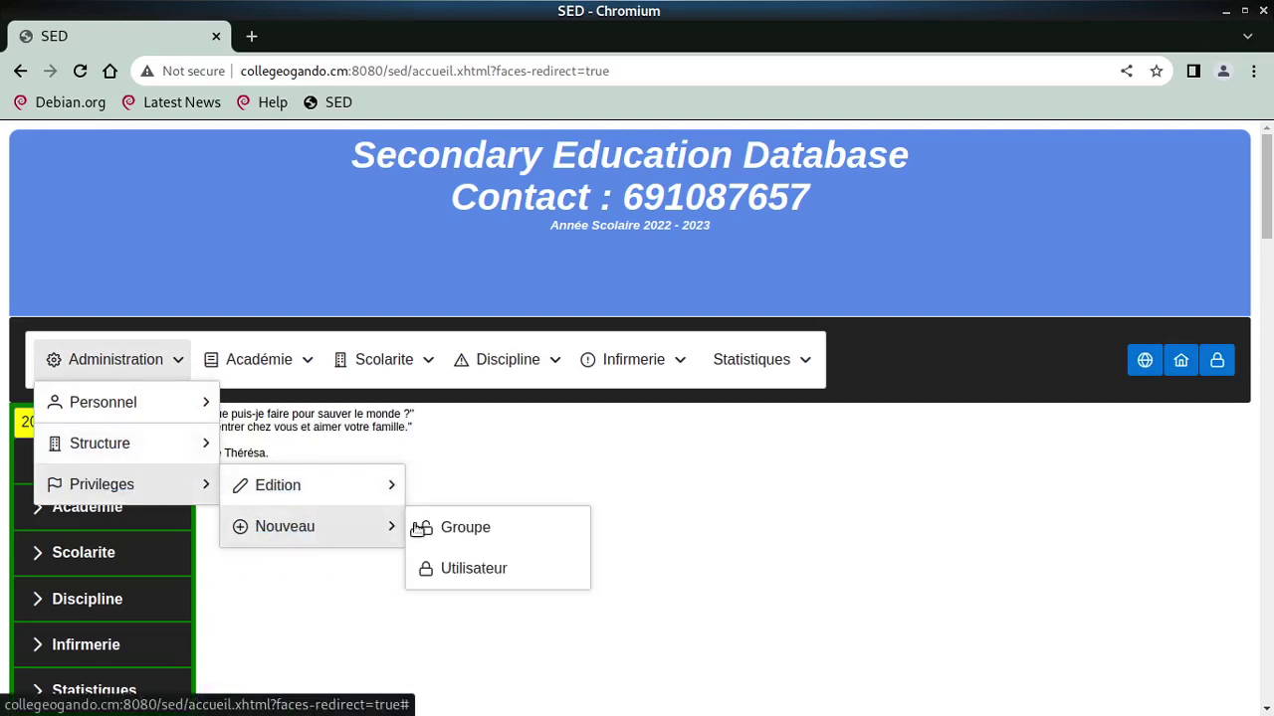
pyautogui.click(466, 528)
pyautogui.scroll(-4, 520, 534)
pyautogui.scroll(3, 418, 365)
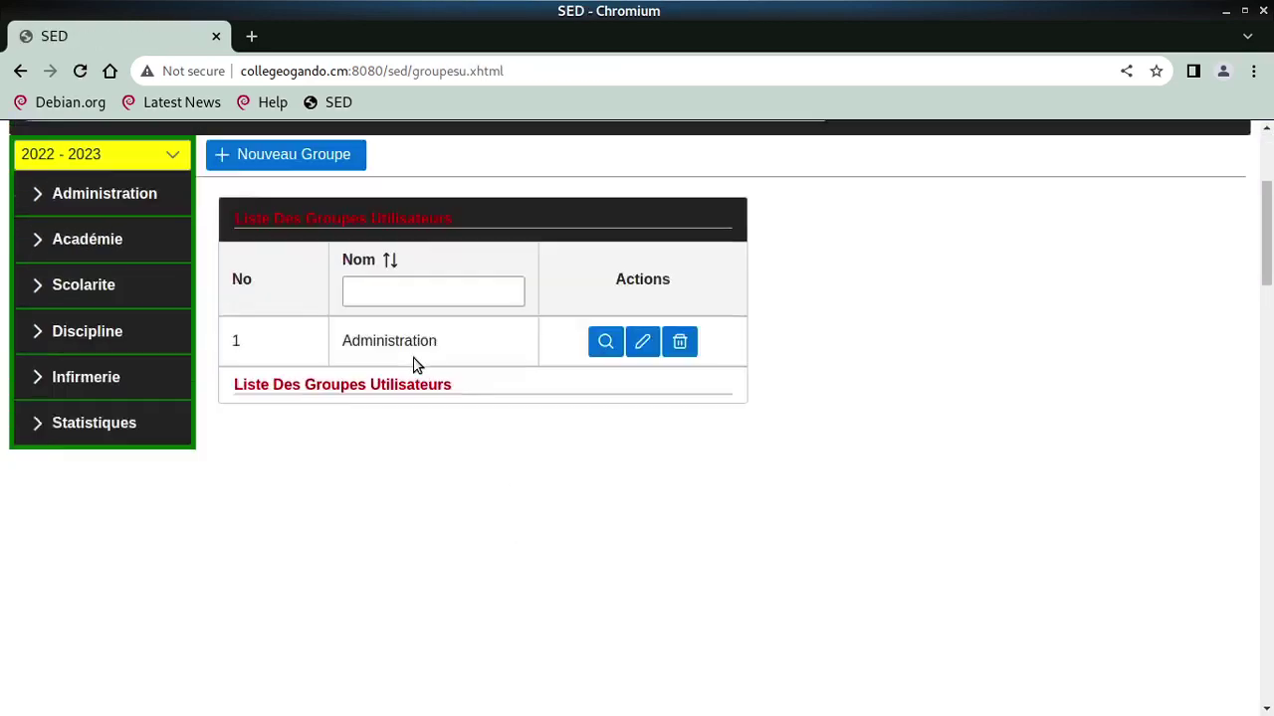
pyautogui.click(293, 204)
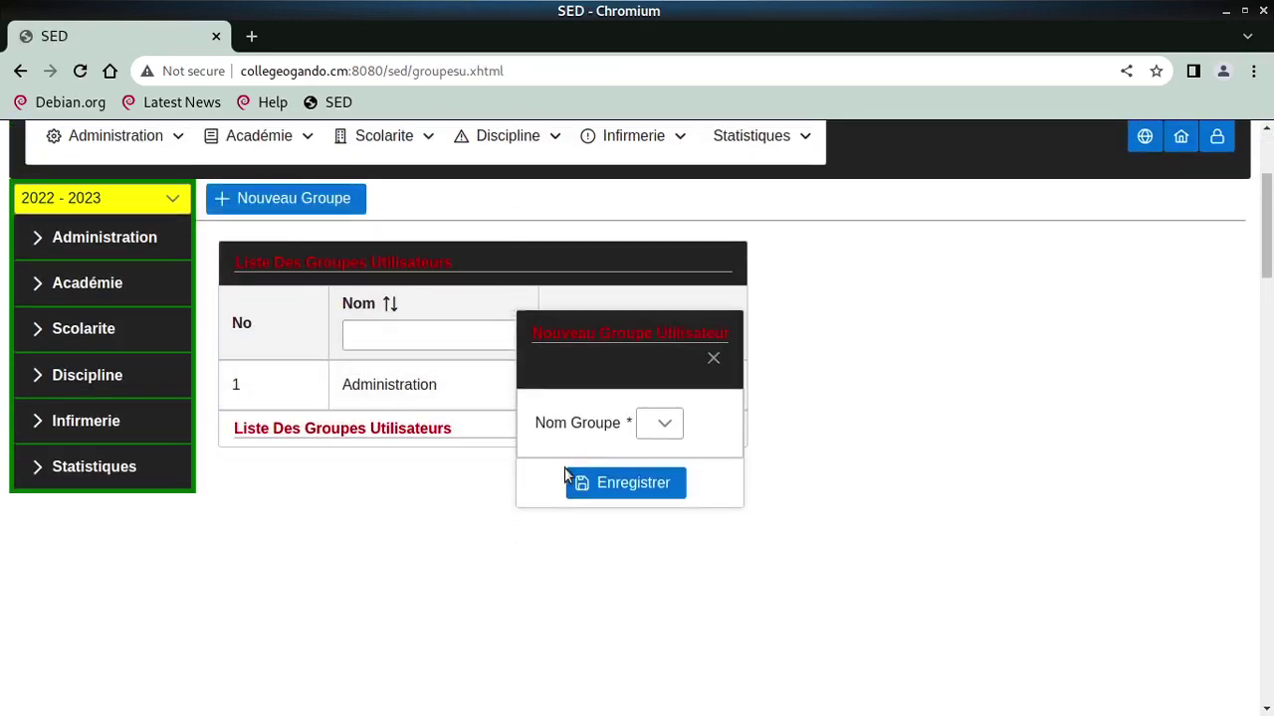
pyautogui.click(662, 435)
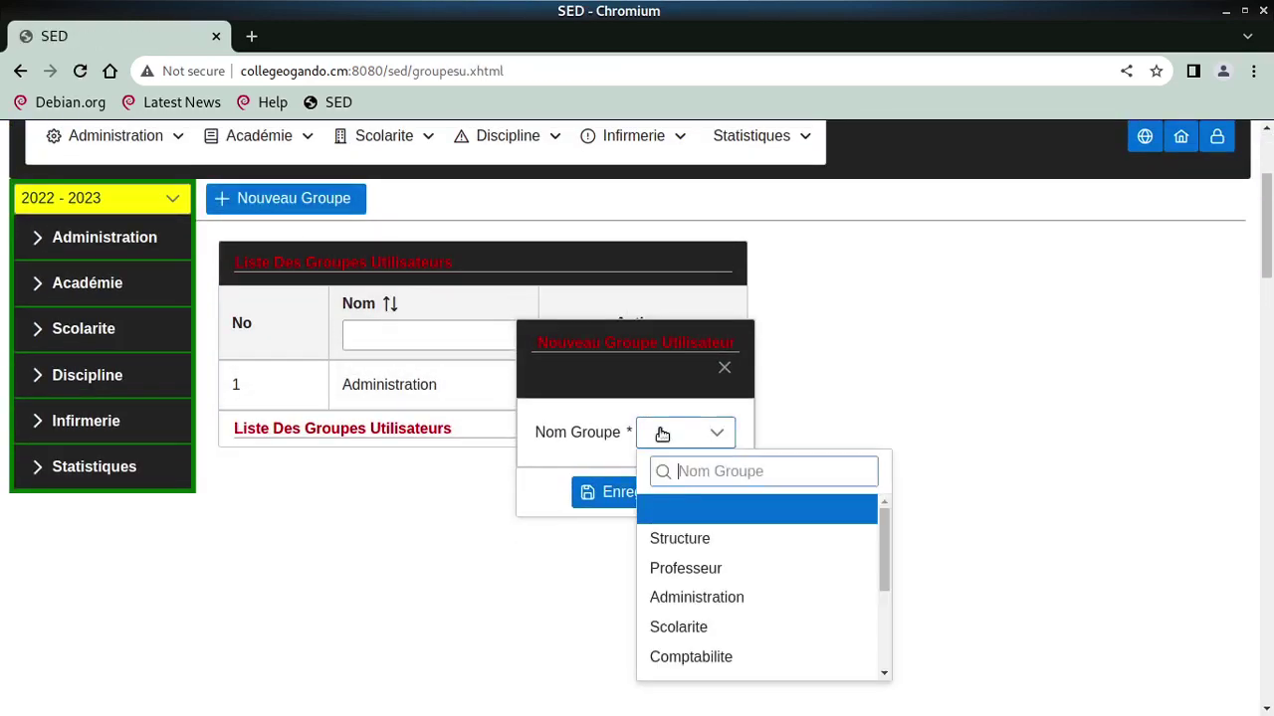
pyautogui.scroll(-3, 709, 607)
pyautogui.click(708, 580)
pyautogui.click(651, 507)
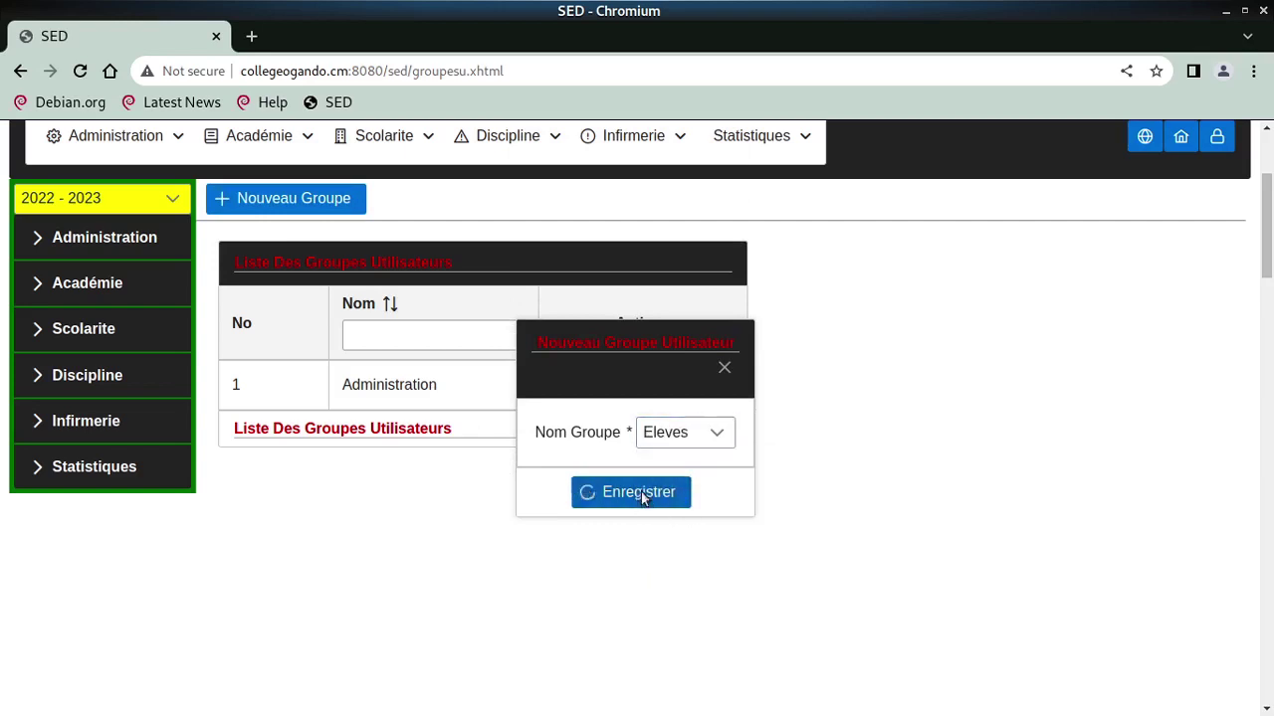
# Create and save a second user group named Parents
pyautogui.click(262, 201)
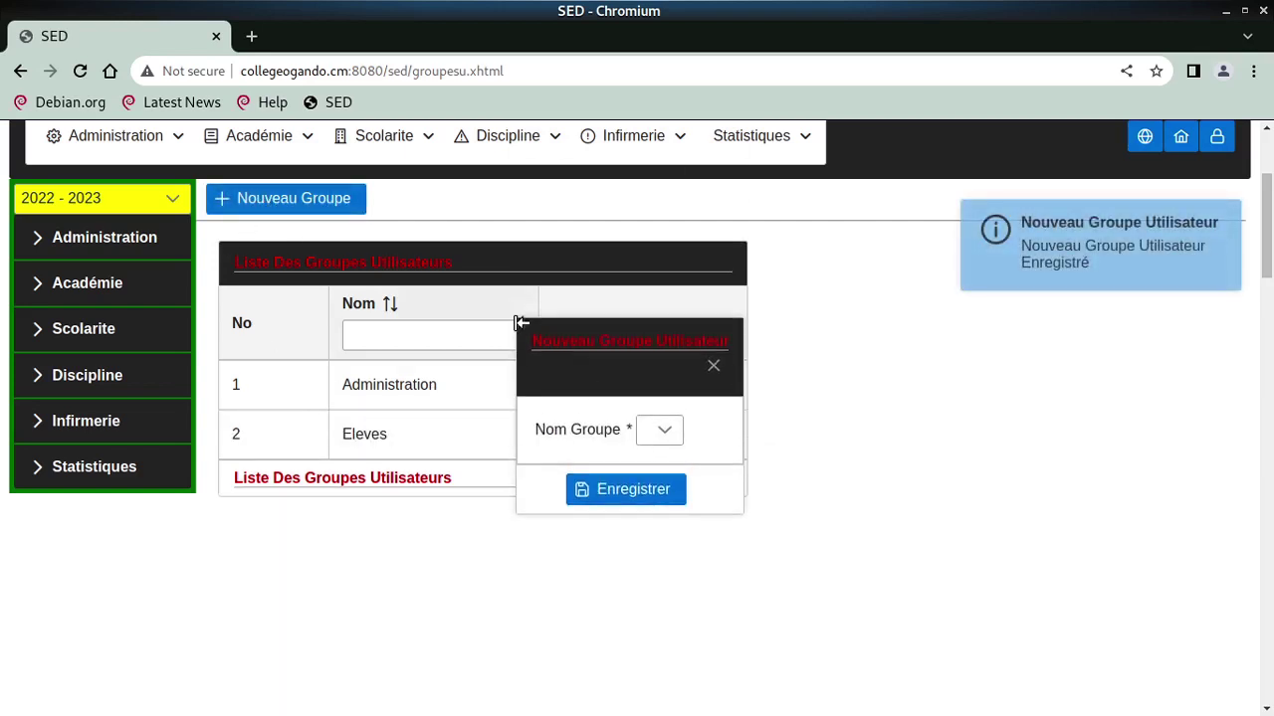
pyautogui.click(651, 432)
pyautogui.scroll(-3, 652, 438)
pyautogui.scroll(-1, 711, 575)
pyautogui.scroll(-4, 709, 575)
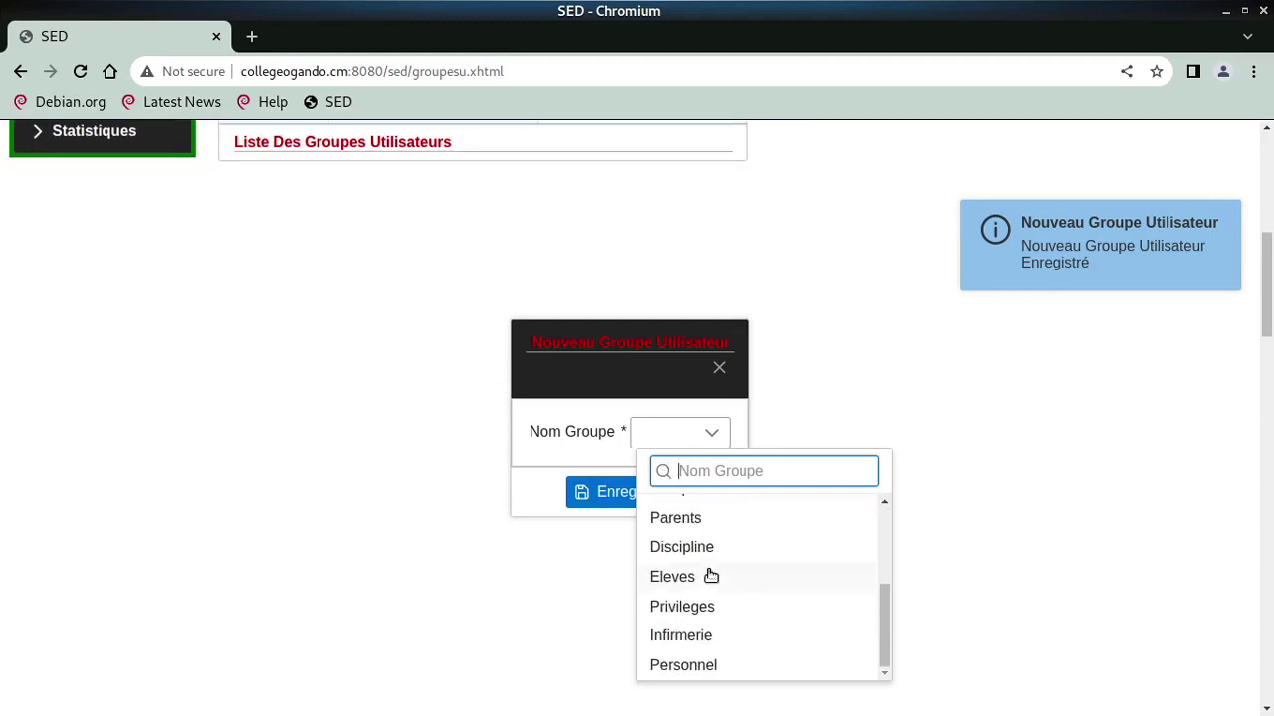
pyautogui.scroll(3, 707, 574)
pyautogui.scroll(-1, 703, 578)
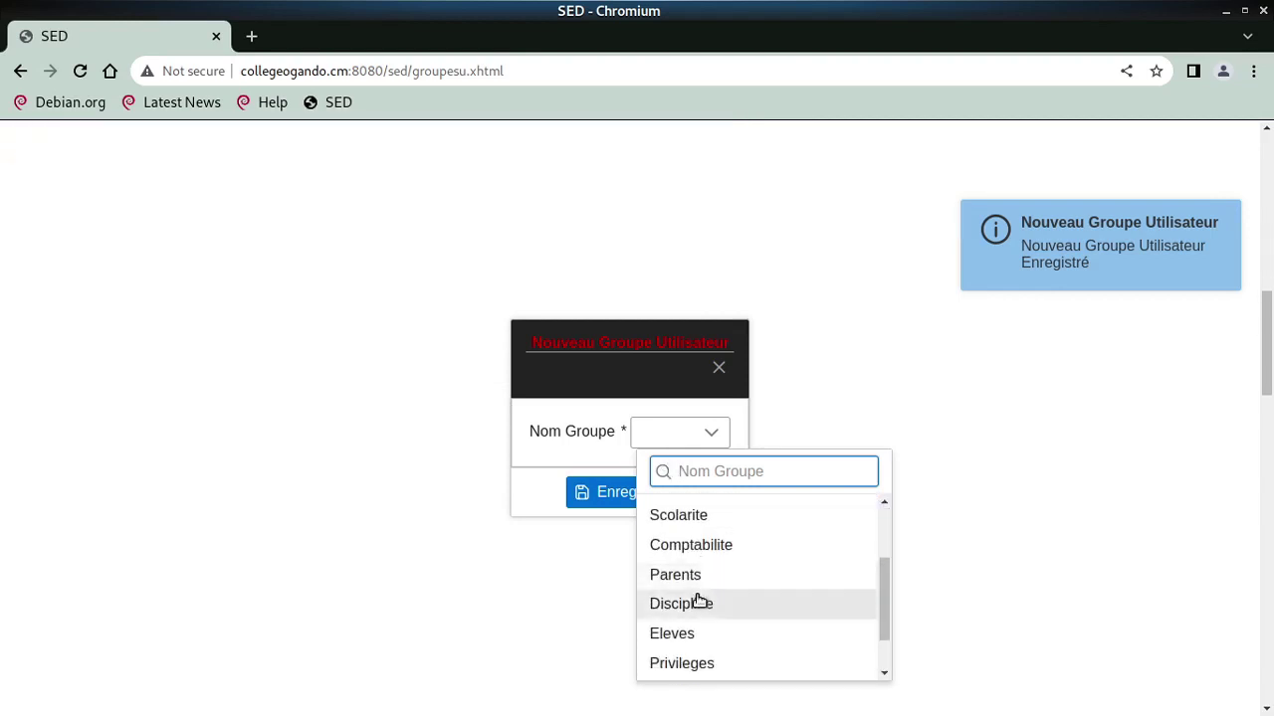
pyautogui.click(691, 580)
pyautogui.click(640, 495)
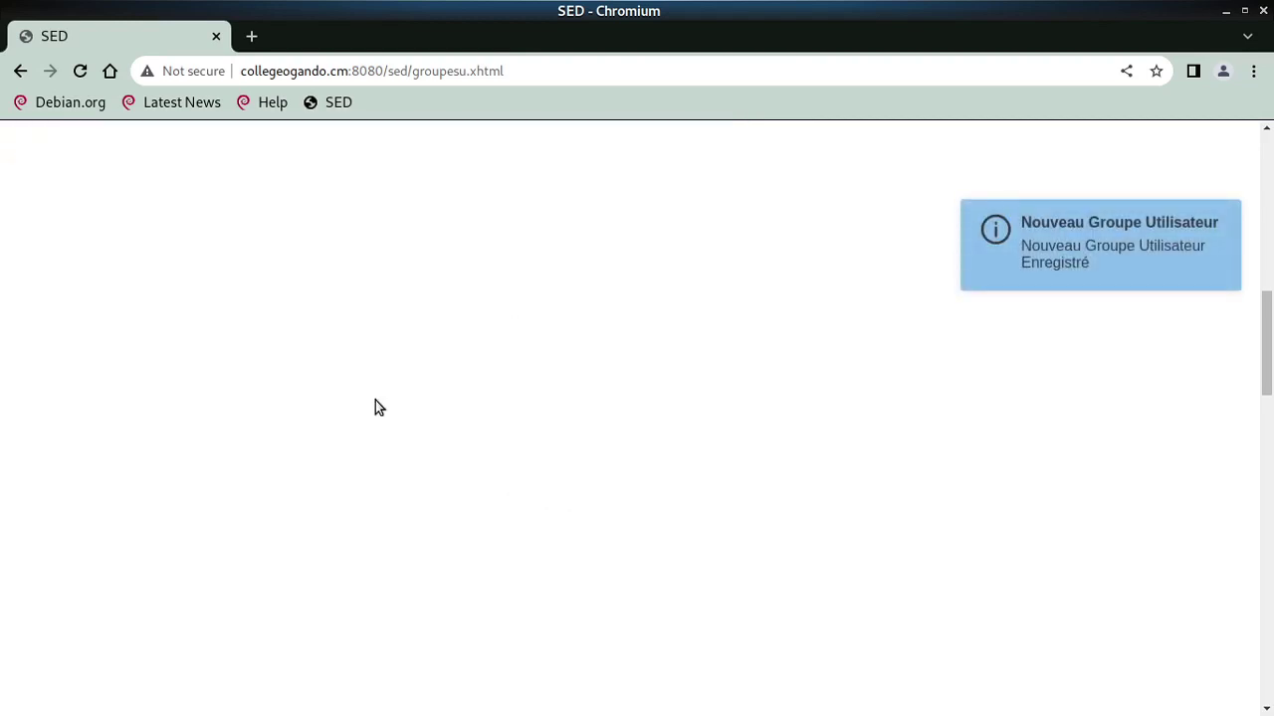
pyautogui.scroll(8, 378, 403)
# In Edition > Elève, open Ajouter Au Groupe for the Cinquième class and tick the Eleves group
pyautogui.moveTo(134, 362)
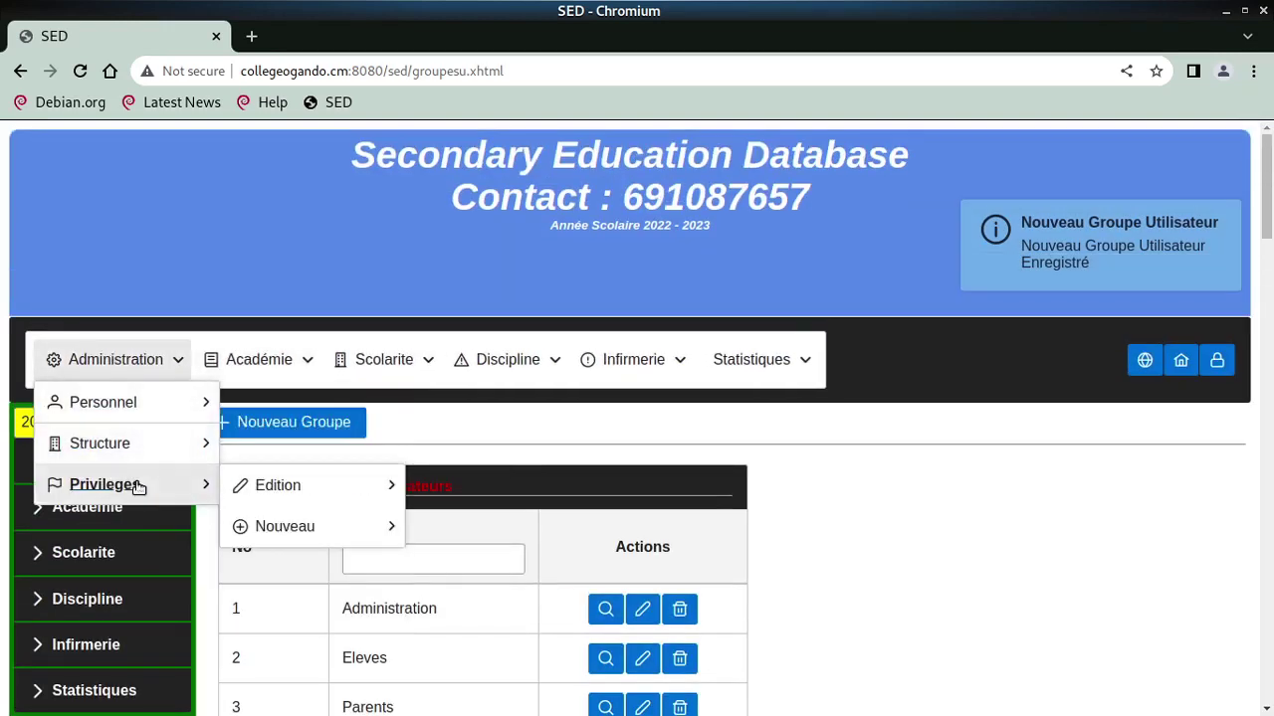
pyautogui.moveTo(296, 489)
pyautogui.click(489, 539)
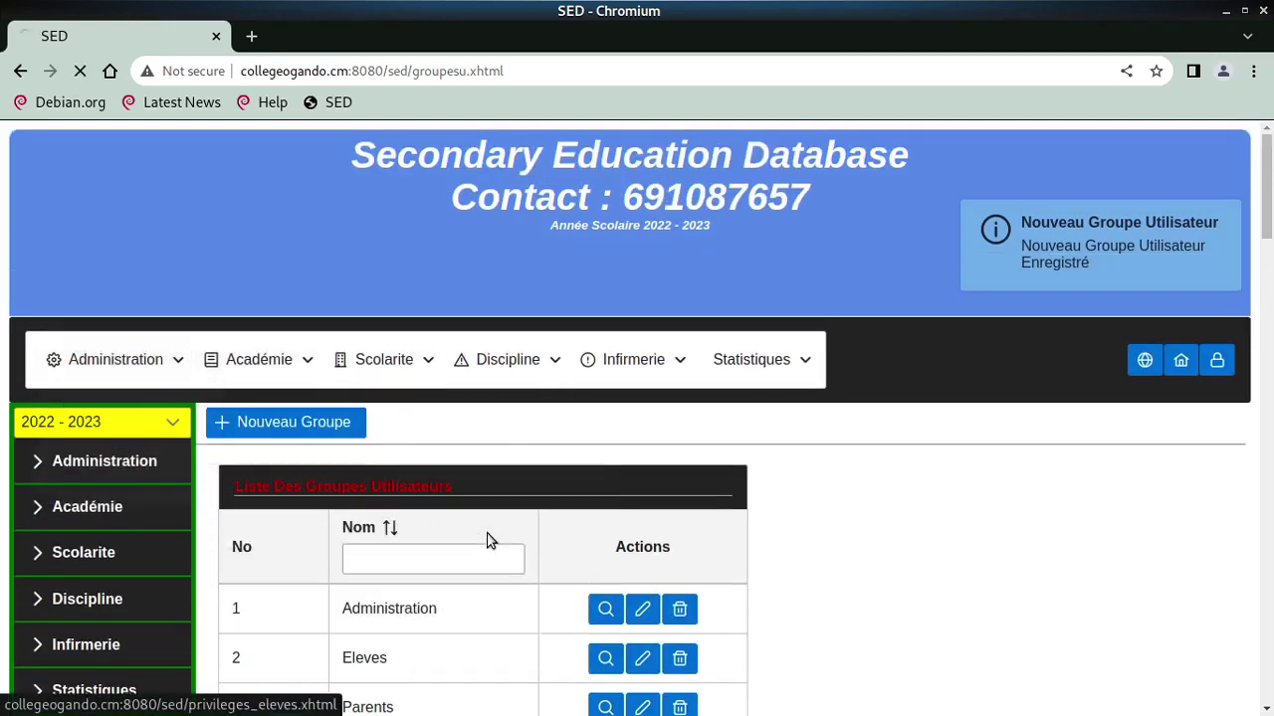
pyautogui.click(354, 600)
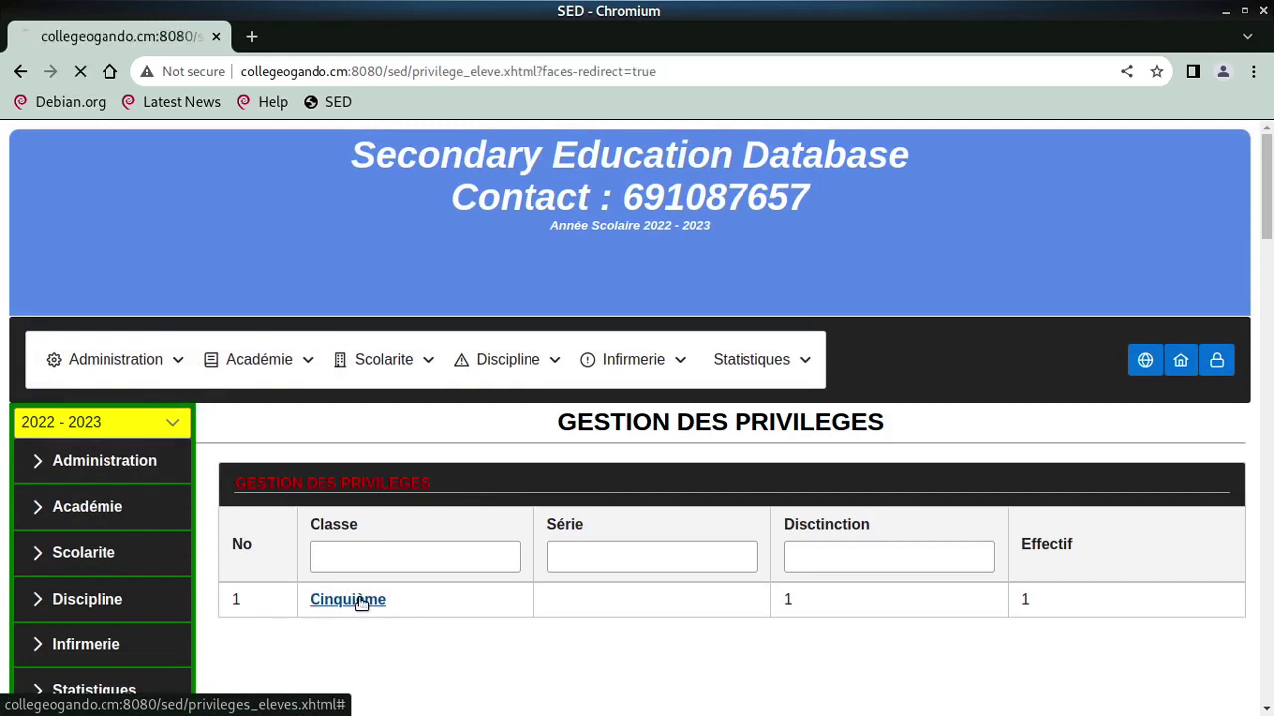
pyautogui.click(314, 466)
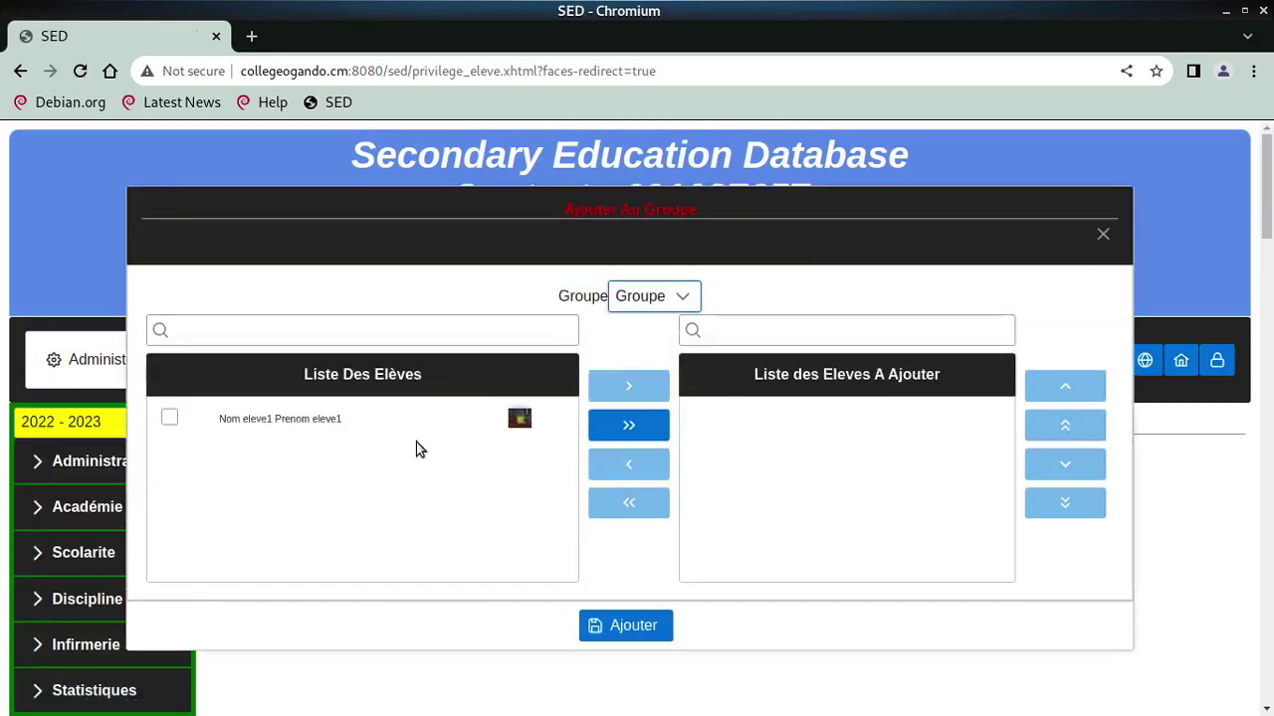
pyautogui.click(643, 298)
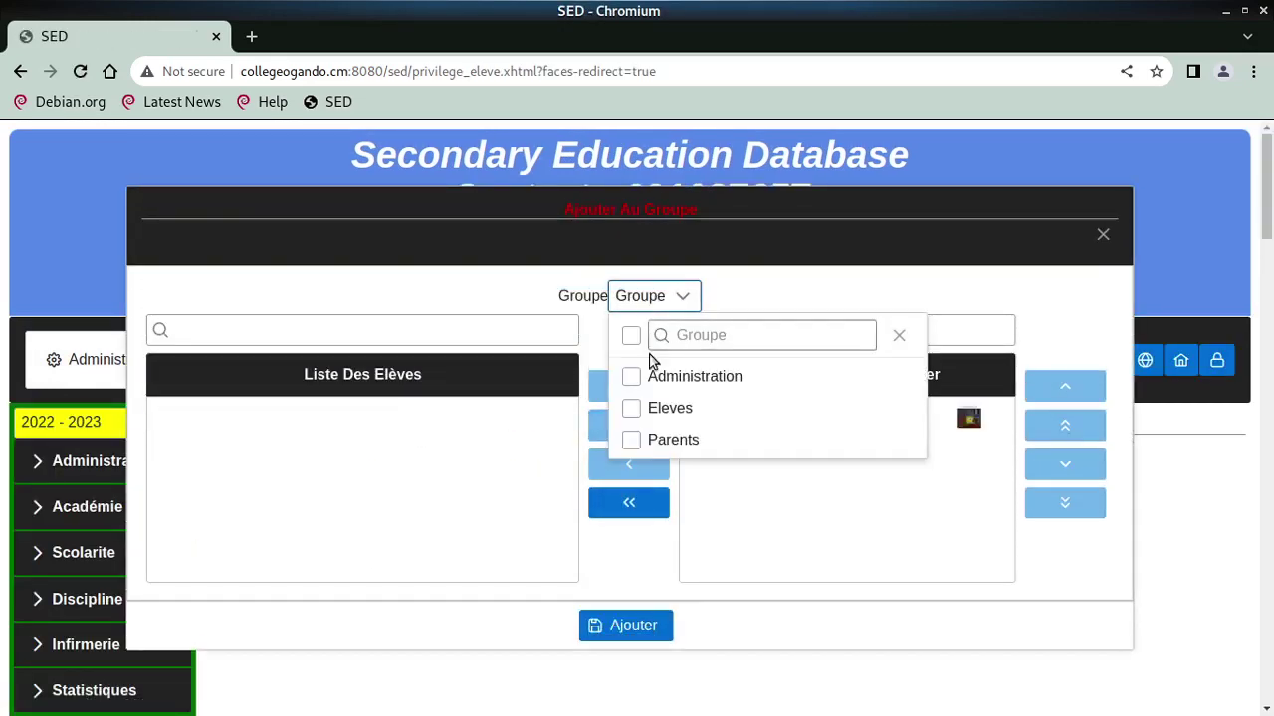
pyautogui.click(631, 409)
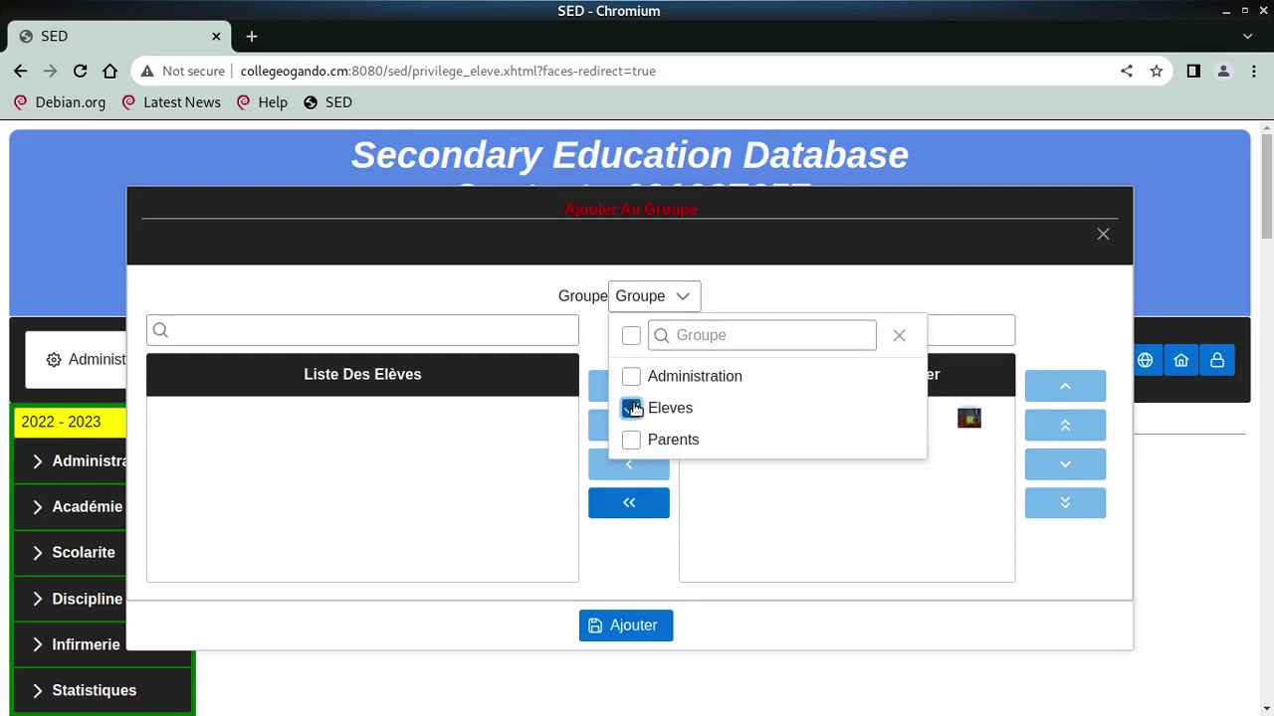
pyautogui.click(694, 300)
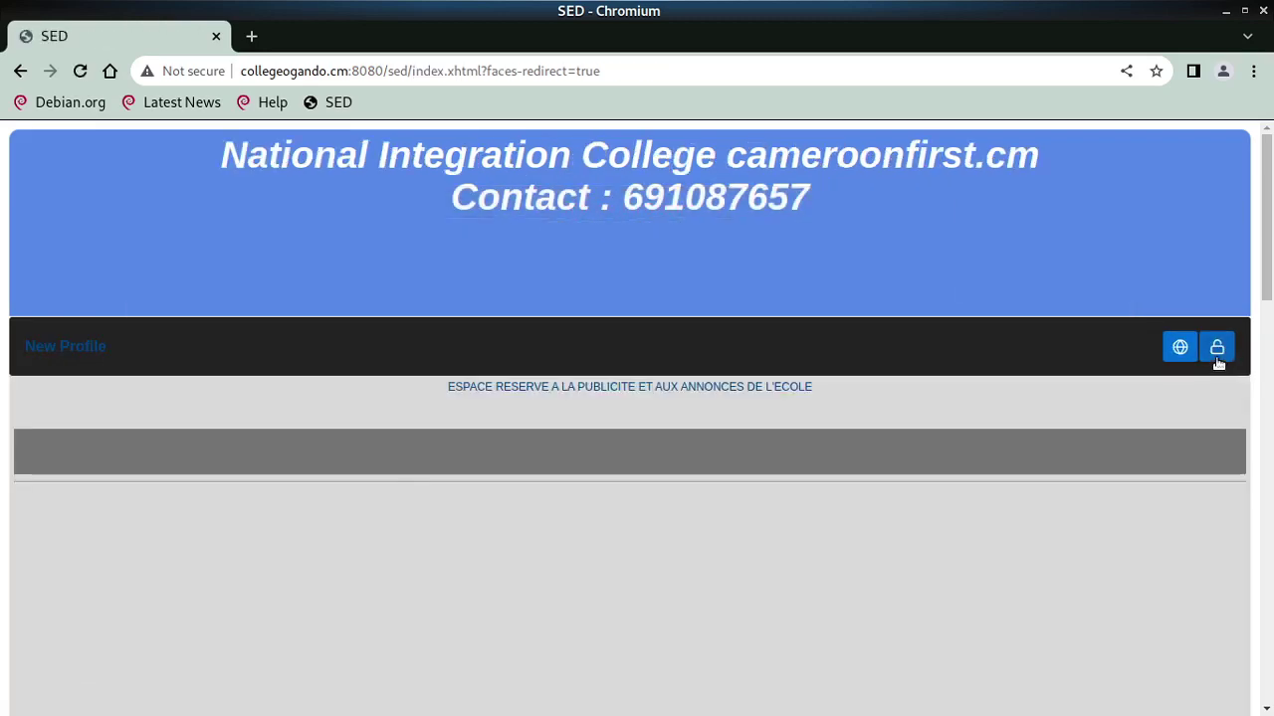
# Sign in to SED with the new student's login and password
pyautogui.click(1215, 360)
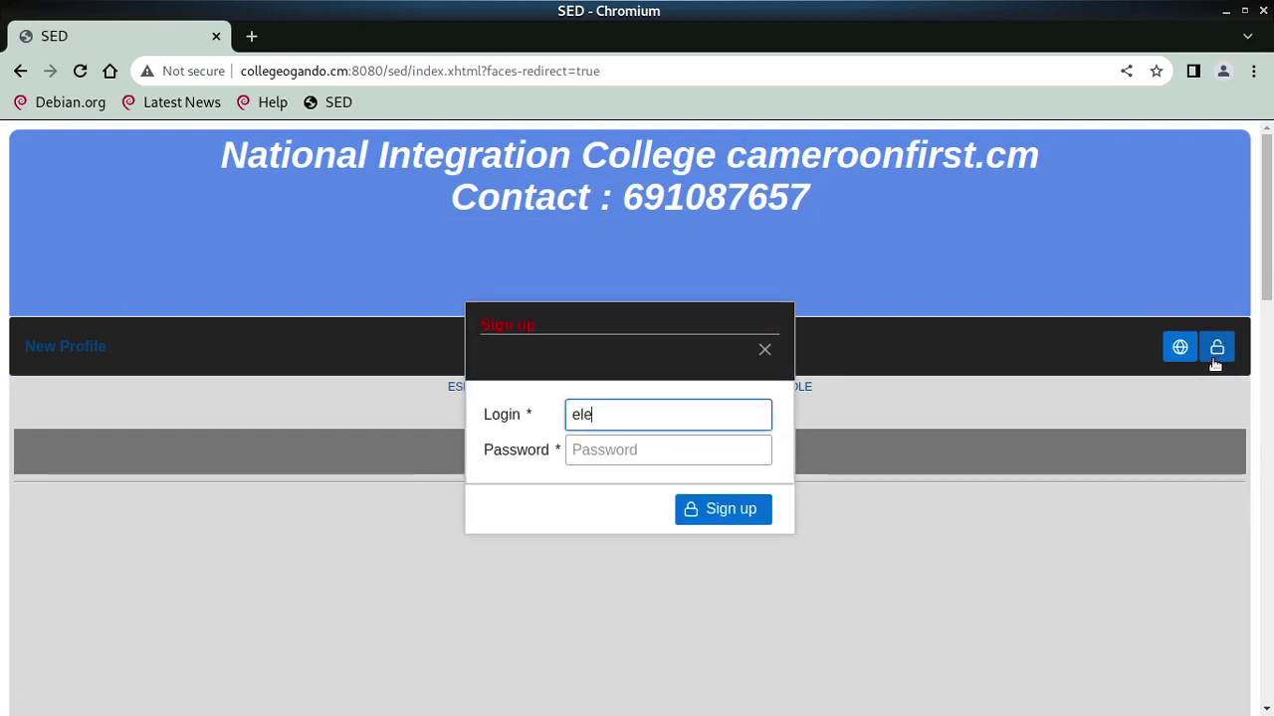
pyautogui.press('Tab')
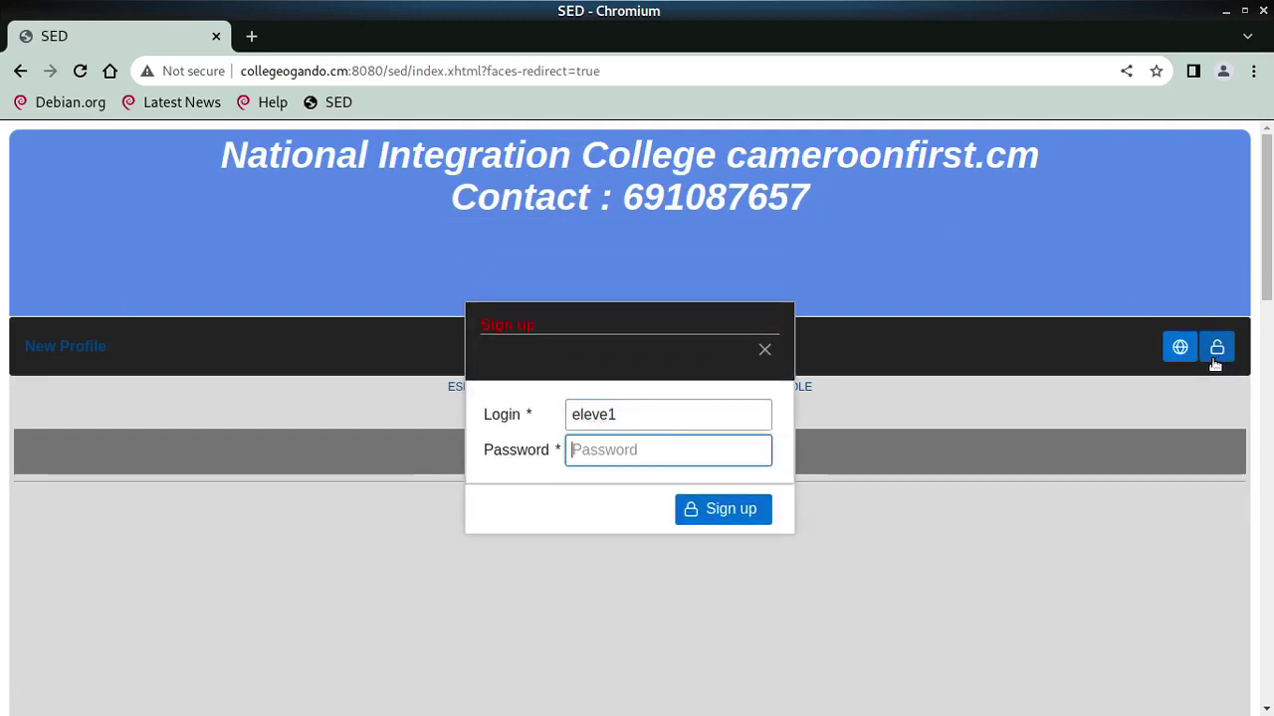
pyautogui.press('Return')
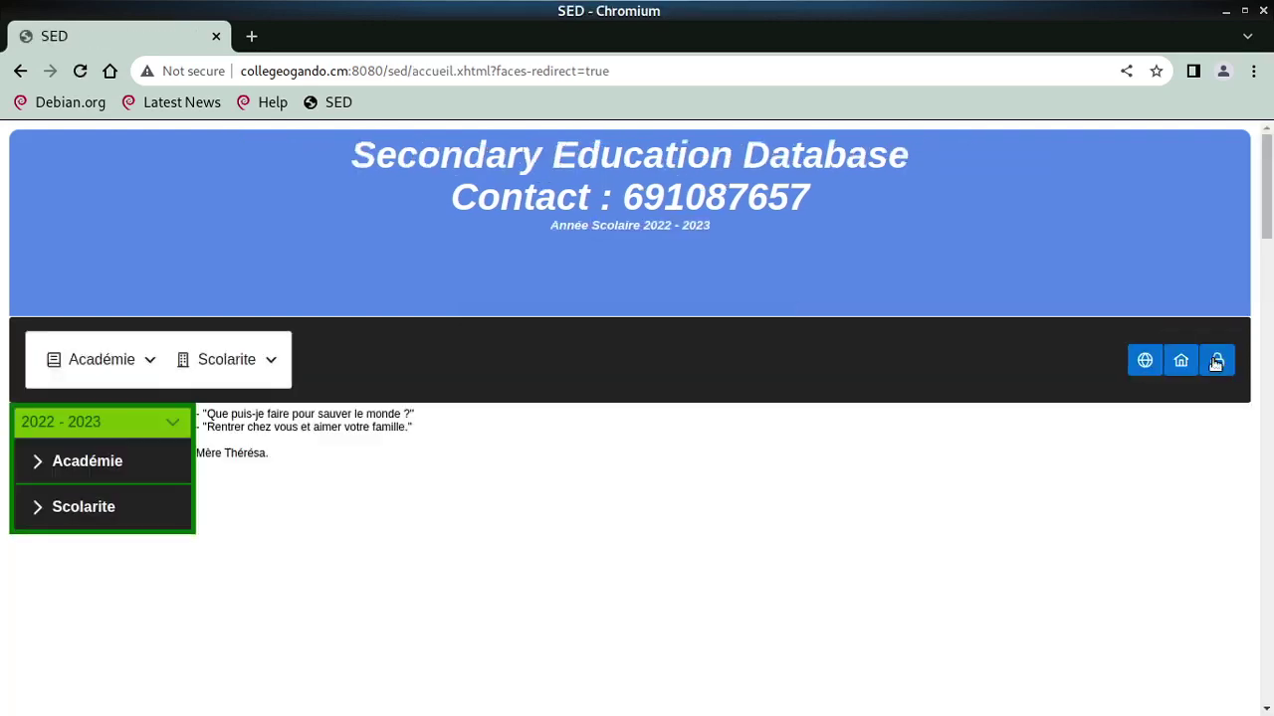
# From Scolarite > Elève, open the student's record showing enrolment in Cinquième 1
pyautogui.click(283, 368)
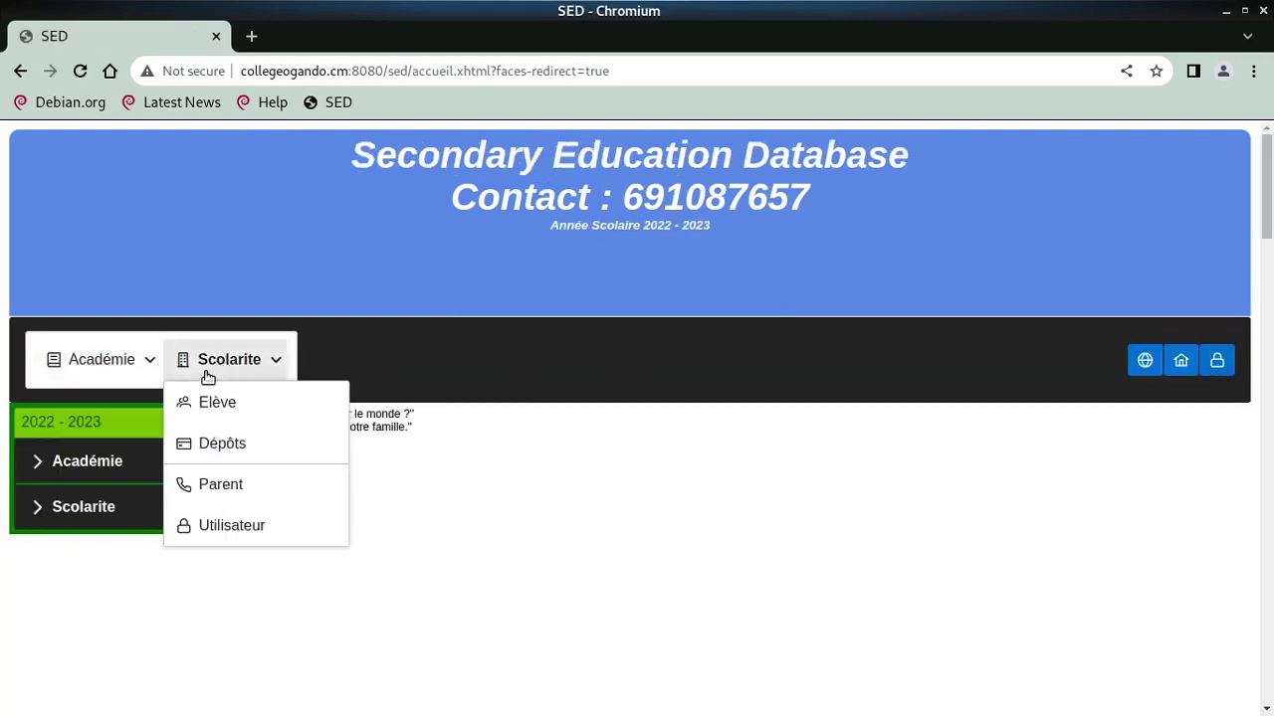
pyautogui.click(213, 403)
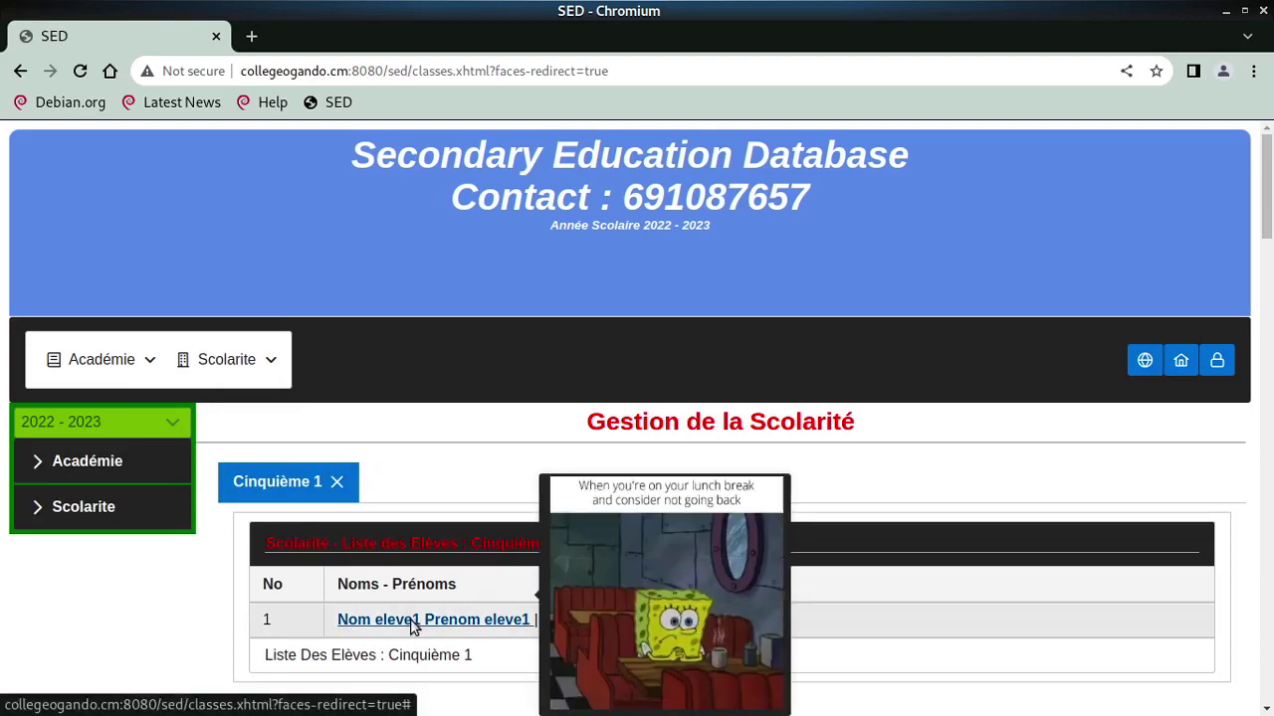
pyautogui.click(412, 619)
pyautogui.scroll(-15, 581, 534)
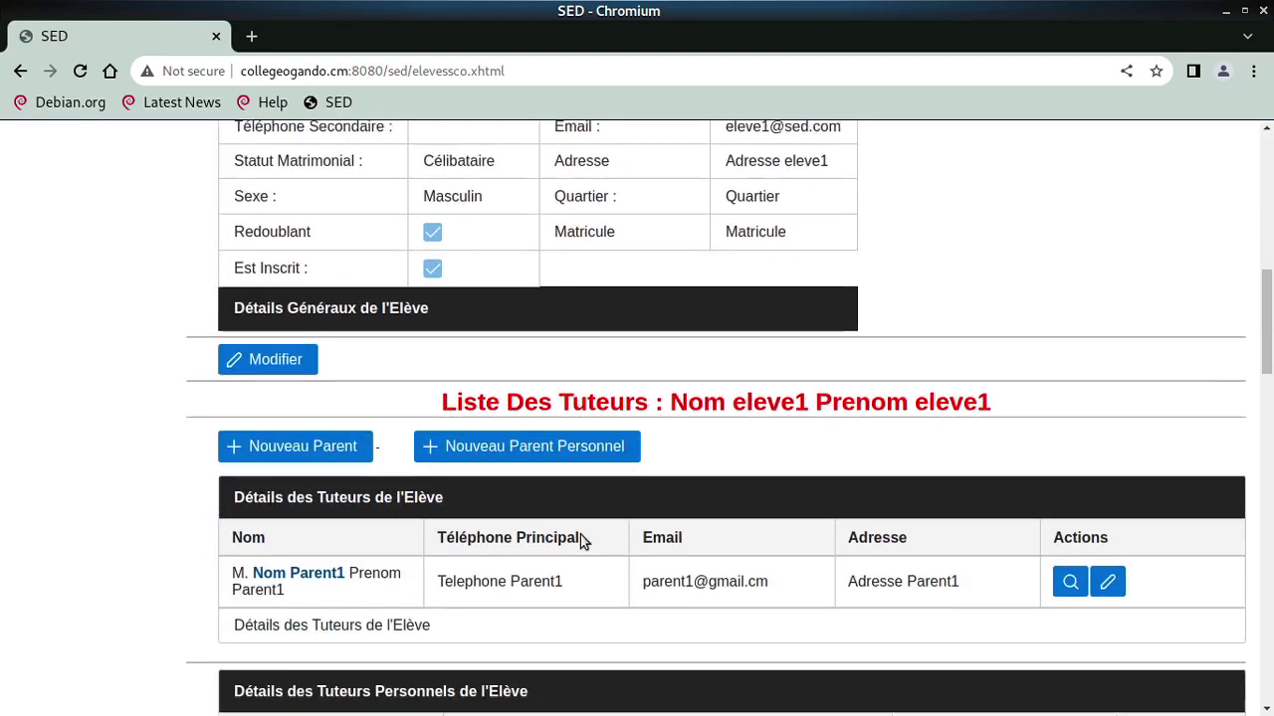
pyautogui.scroll(15, 581, 537)
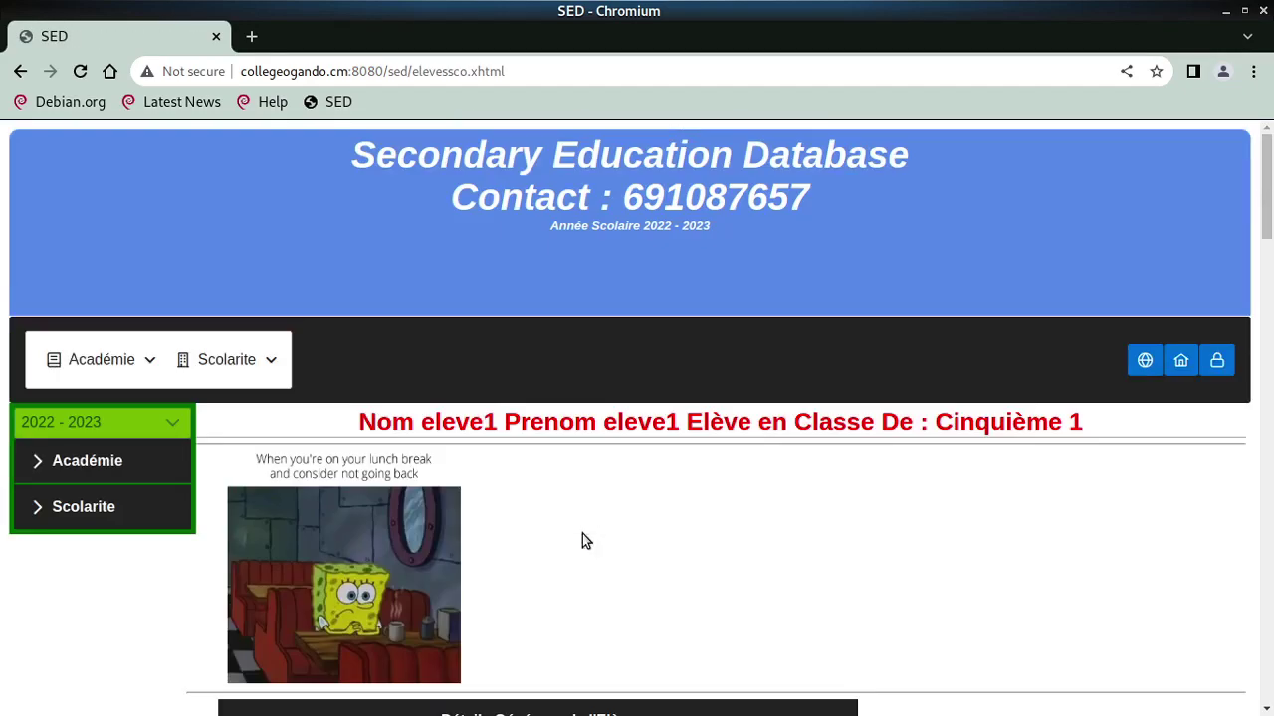